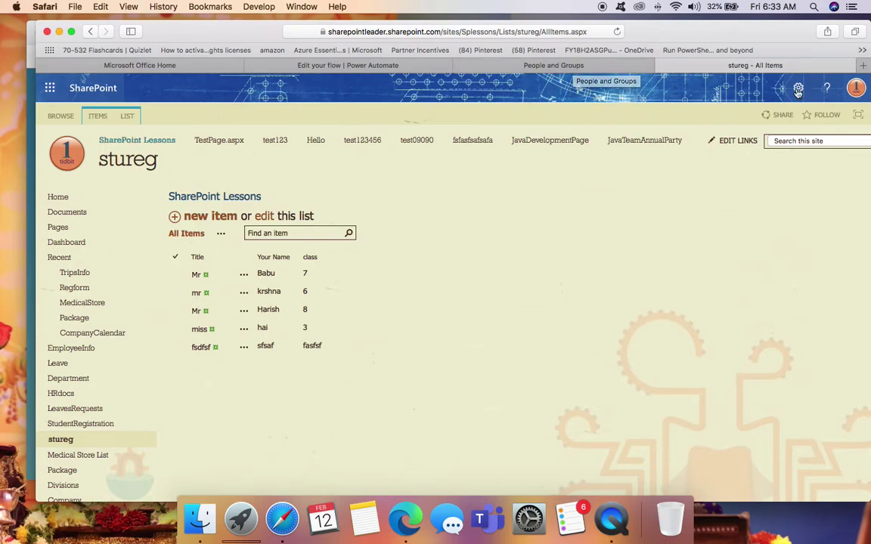
Step: Go to the site's Site settings page through the gear menu and Site contents
click(589, 69)
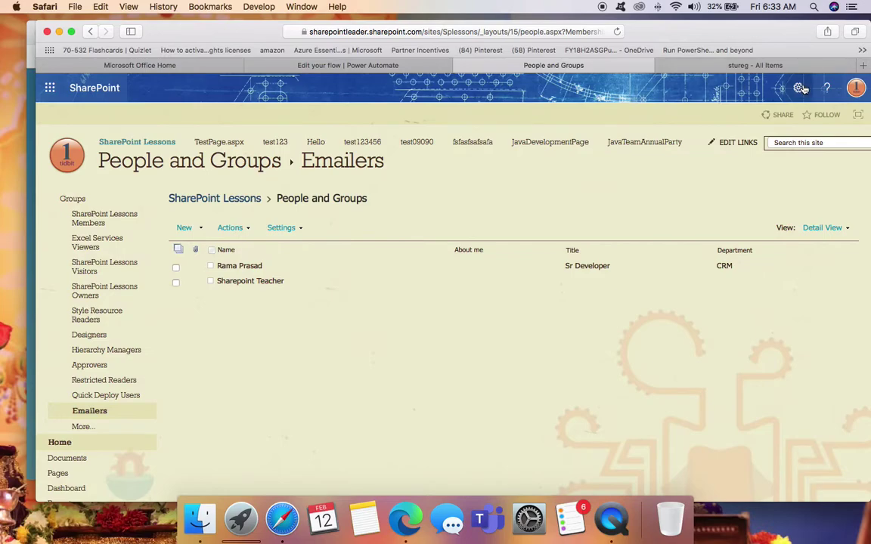
click(799, 87)
click(722, 212)
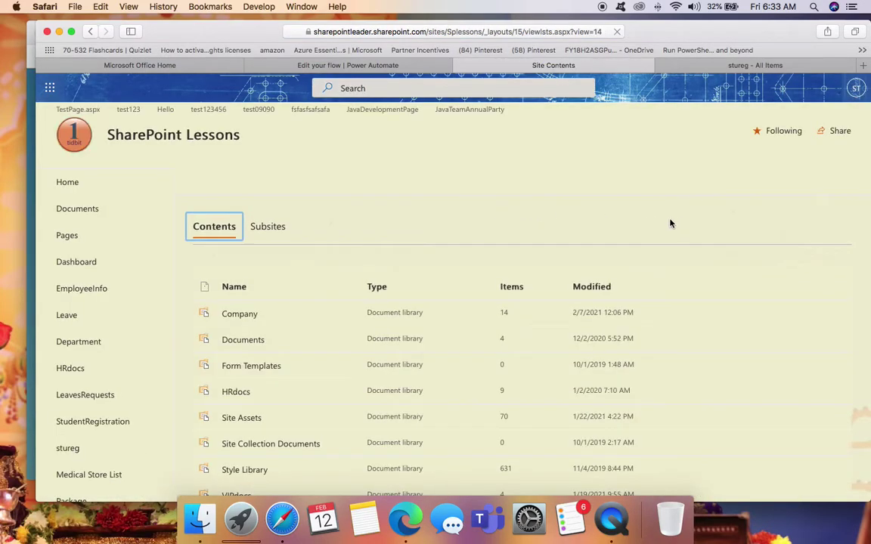
click(730, 185)
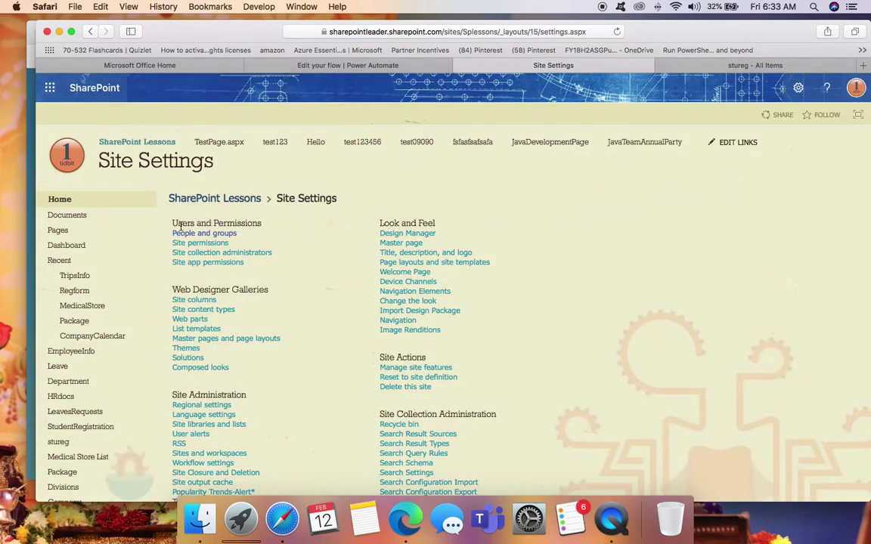
Step: Open People and groups and show the full list of site groups under More..
drag(171, 223, 264, 224)
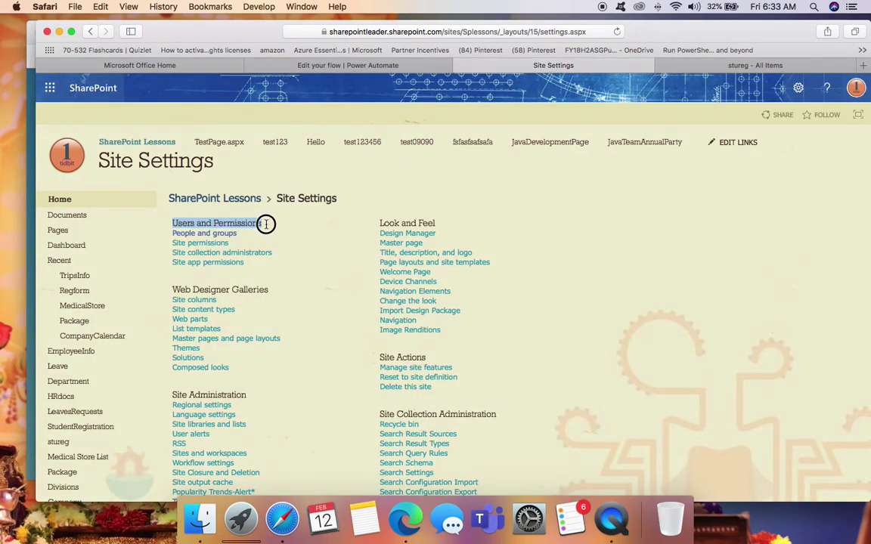
click(212, 236)
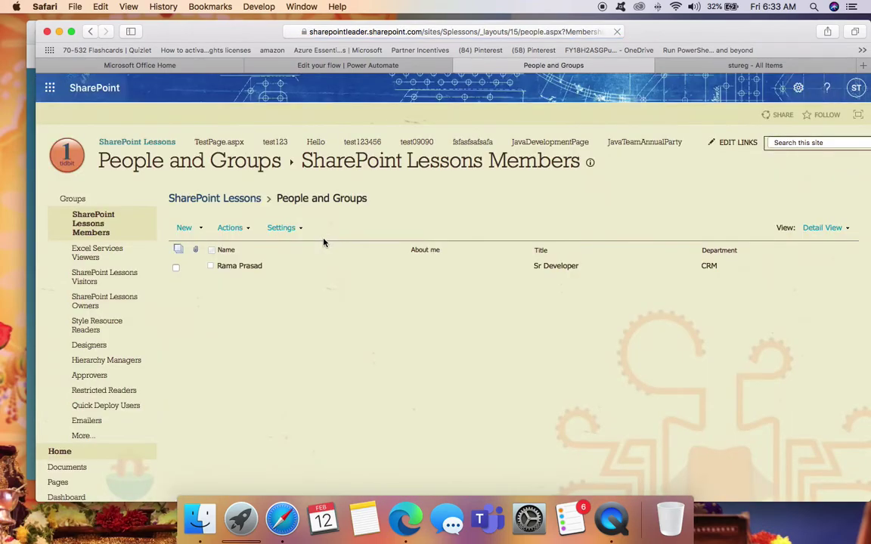
click(83, 437)
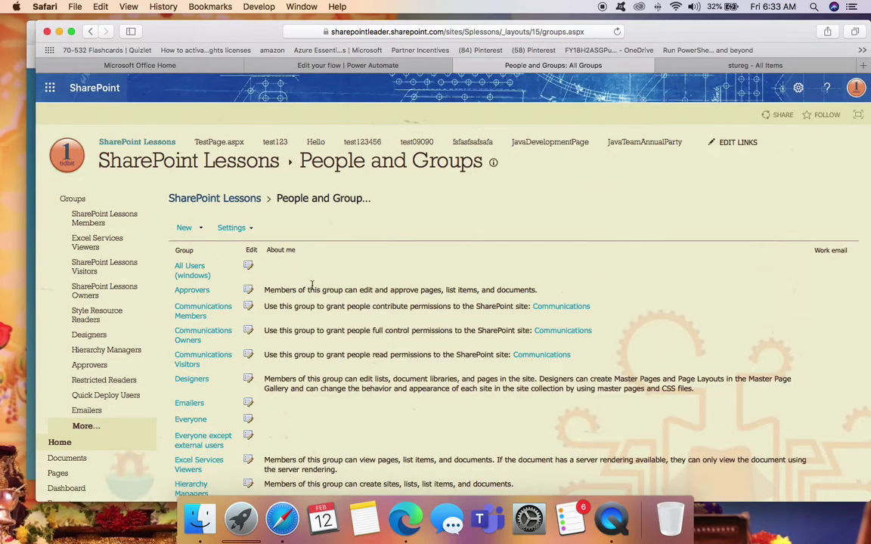
click(202, 229)
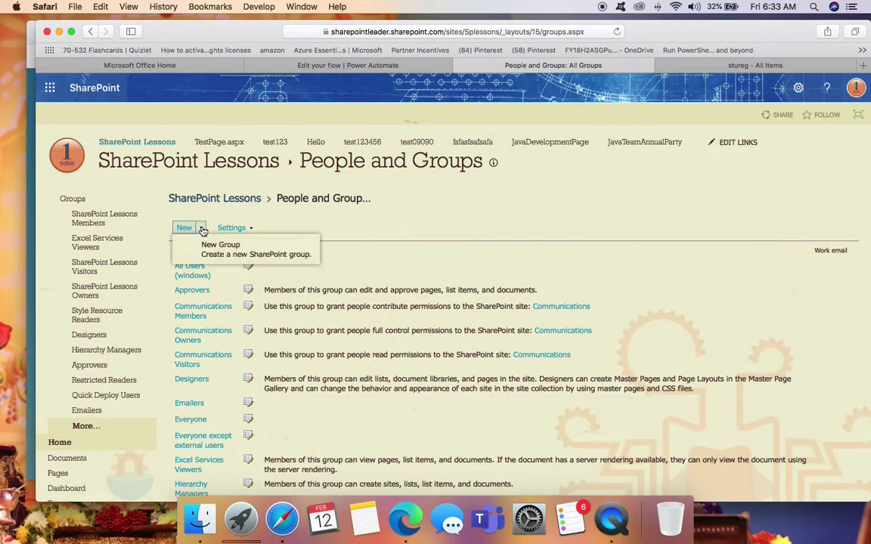
click(244, 254)
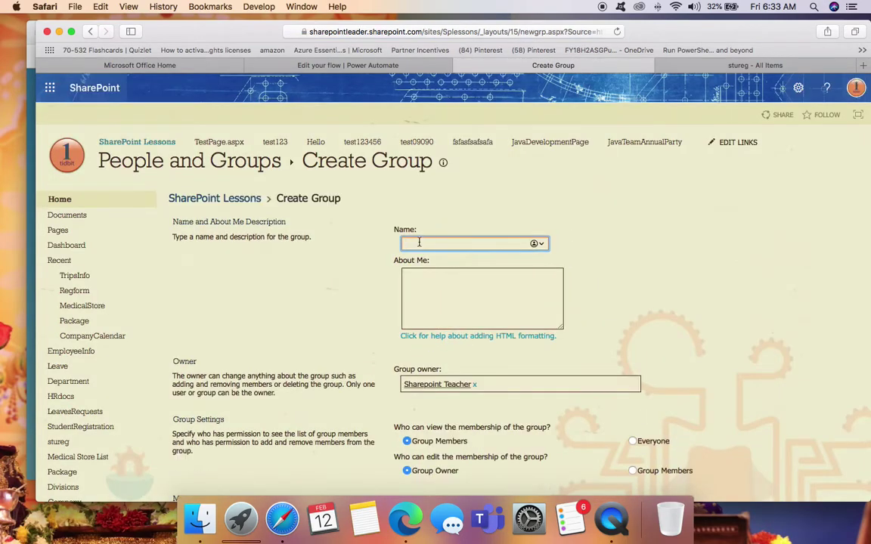
scroll(357, 279, down, 6)
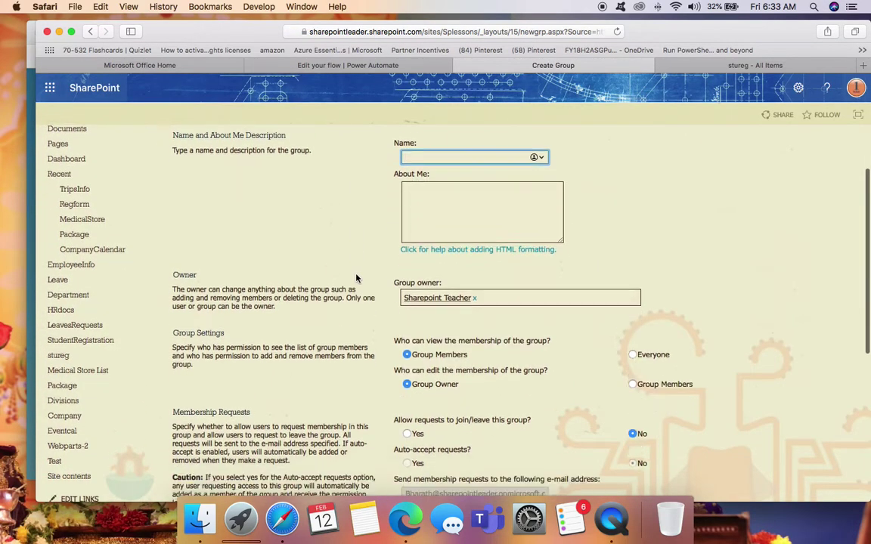
scroll(357, 278, down, 2)
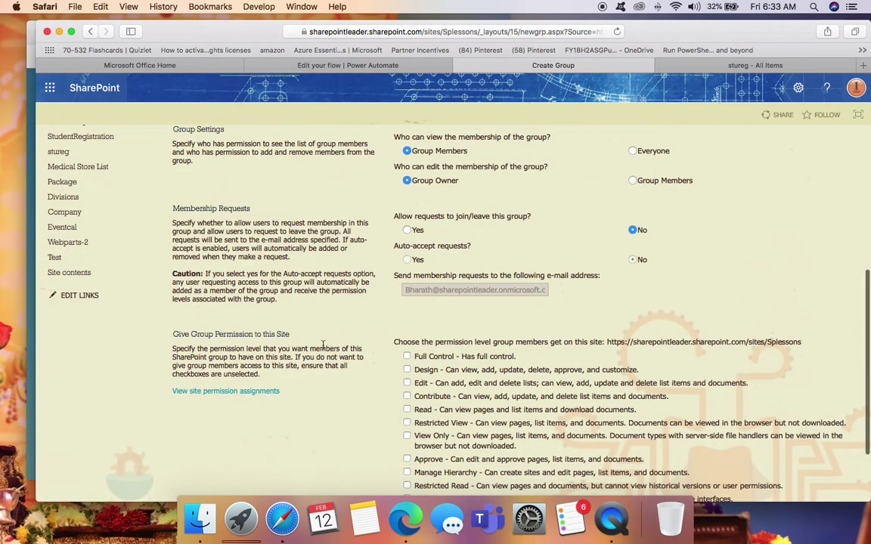
scroll(352, 344, down, 3)
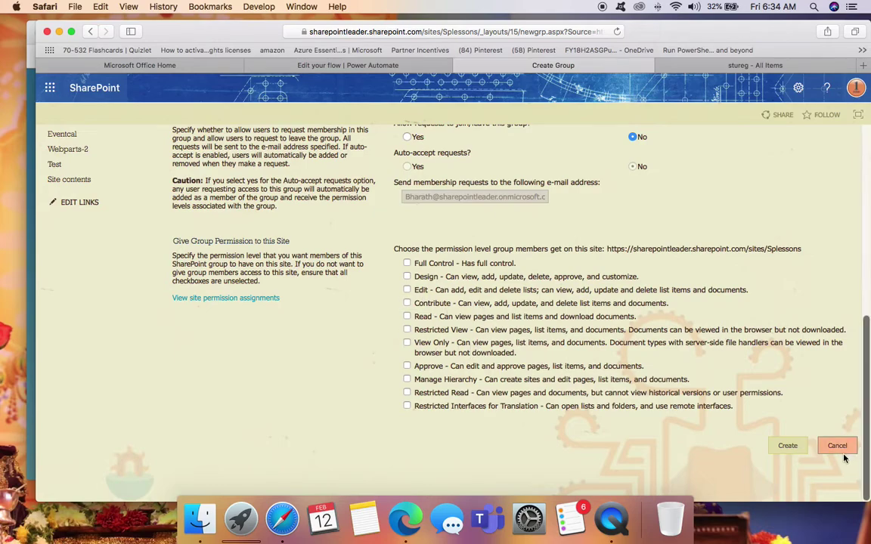
scroll(372, 227, up, 10)
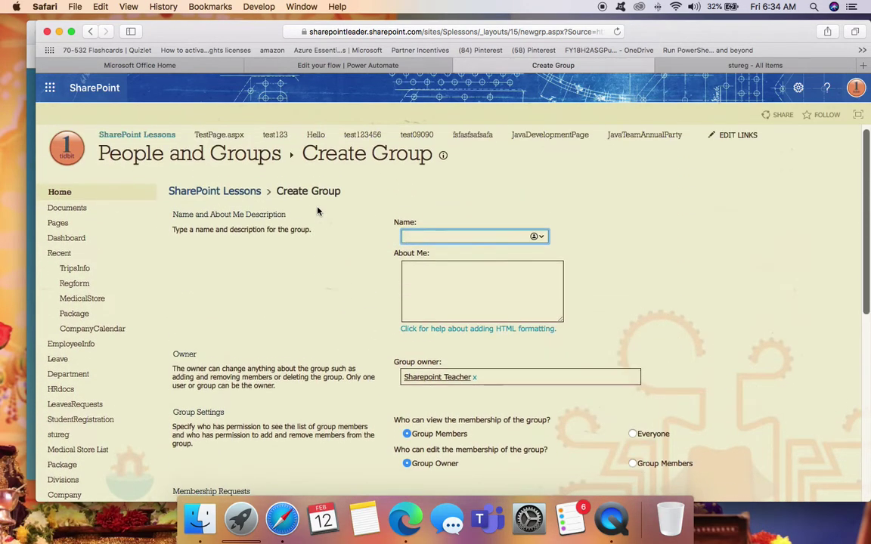
click(89, 31)
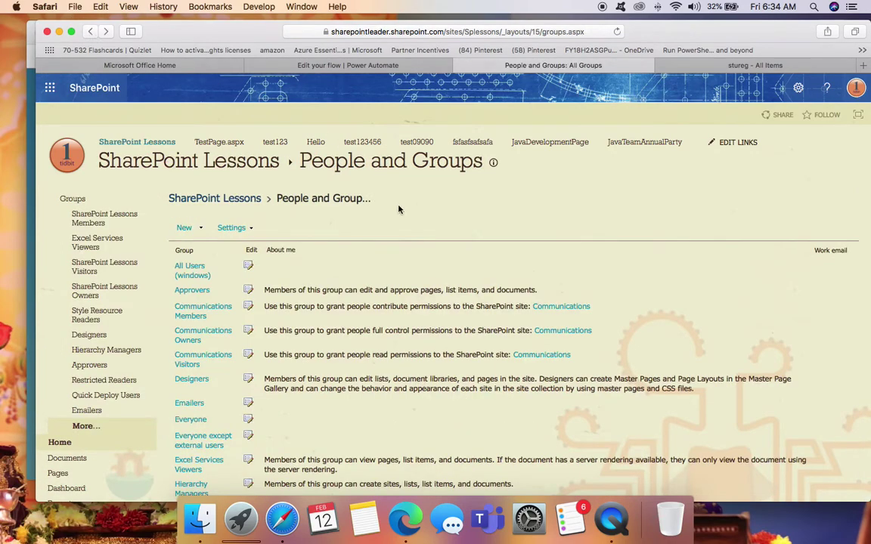
Step: Open the Emailers group and preview its New > Add Users option, then dismiss it
scroll(199, 283, down, 3)
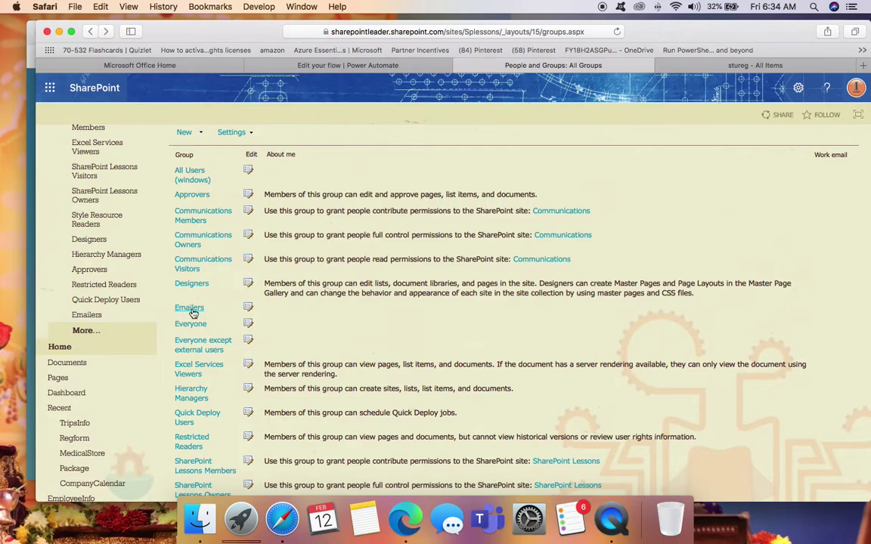
click(190, 310)
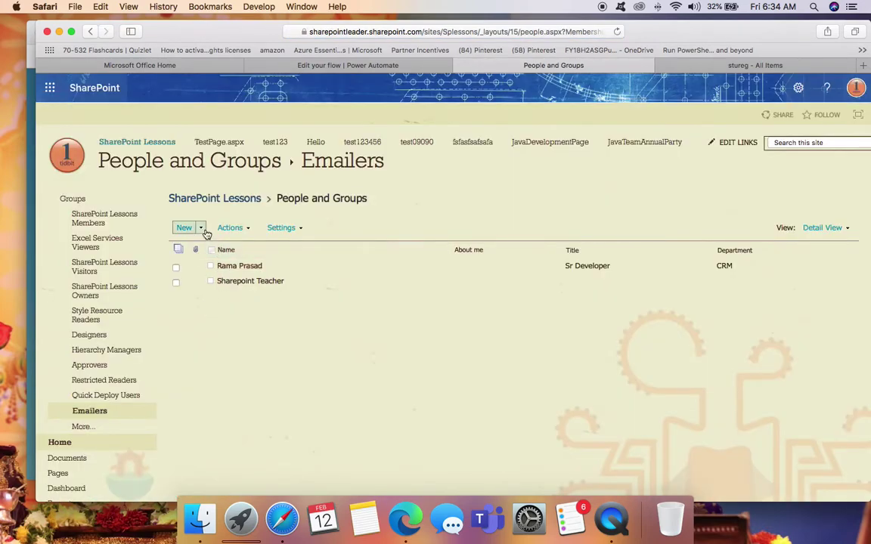
click(202, 229)
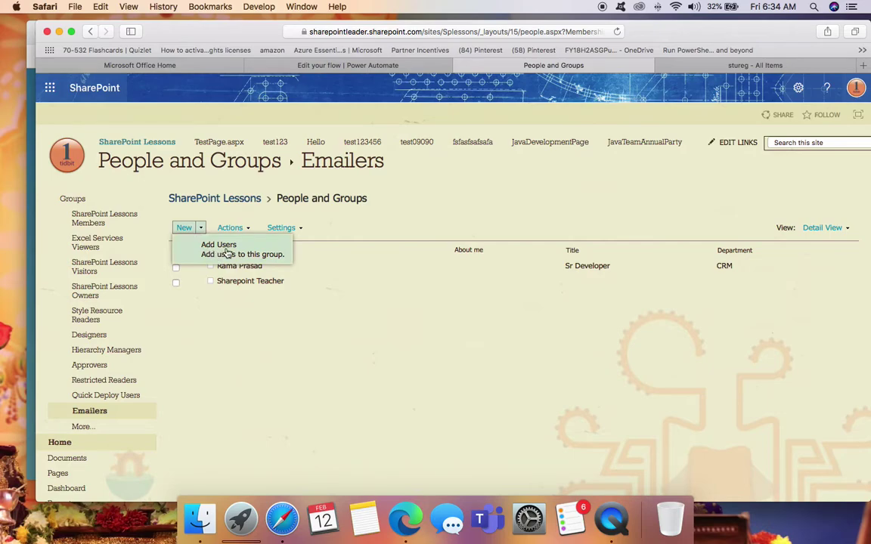
click(344, 295)
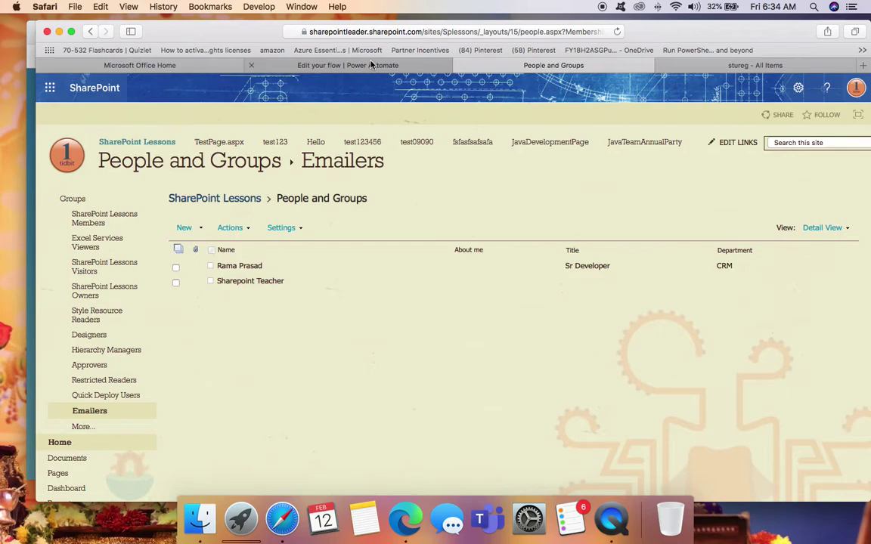
Step: Create an unnamed automated cloud flow and list the SharePoint connector's triggers
click(336, 65)
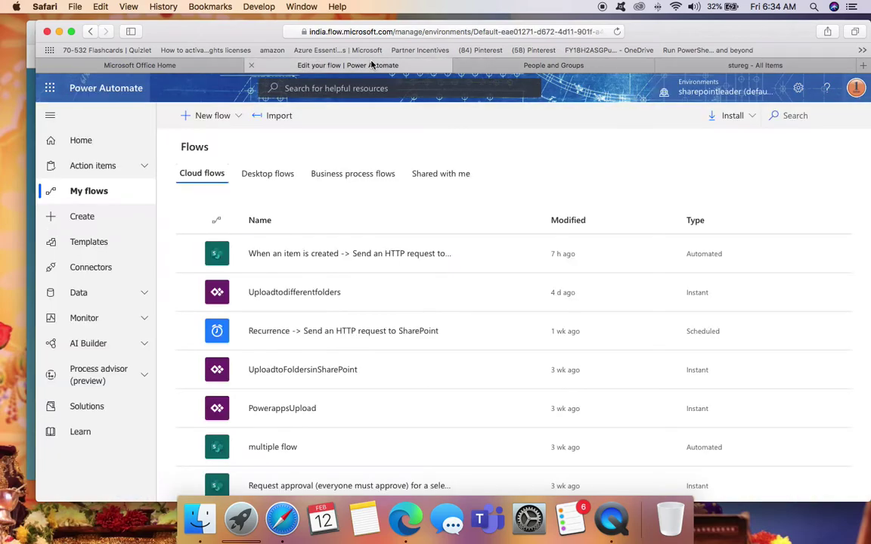
click(240, 117)
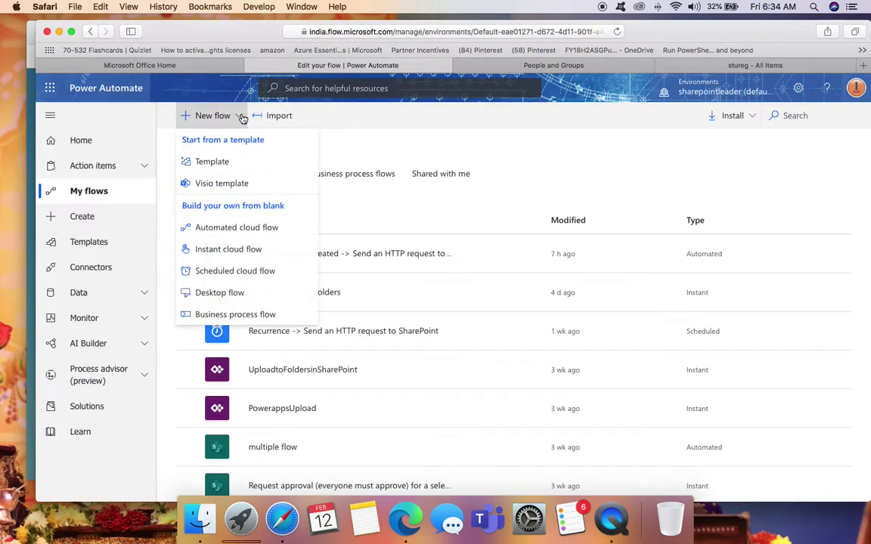
click(256, 229)
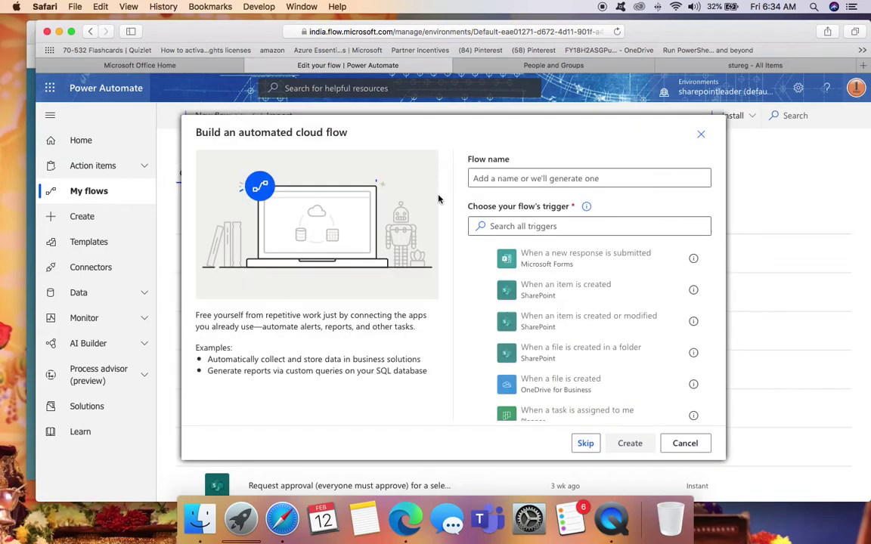
click(585, 444)
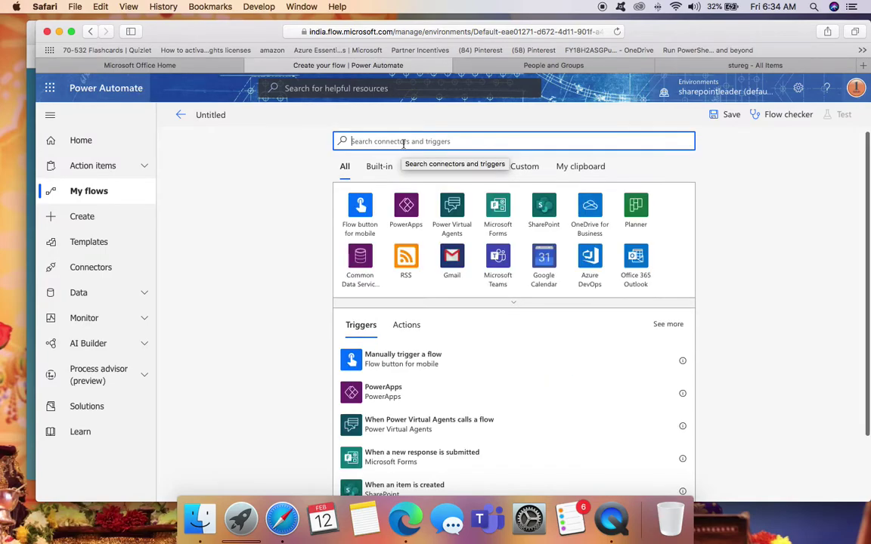
click(549, 210)
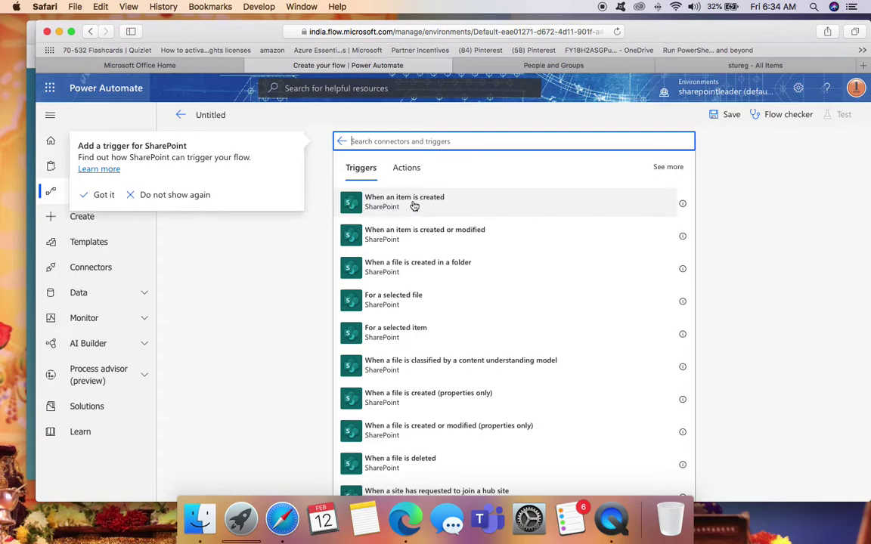
Step: Add the 'When an item is created' trigger with Site Address SharePoint Lessons
click(450, 206)
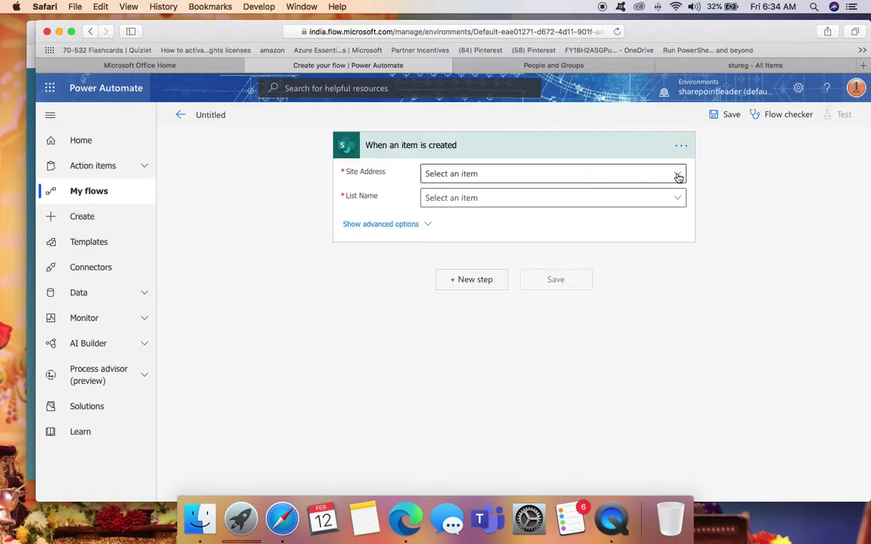
click(678, 176)
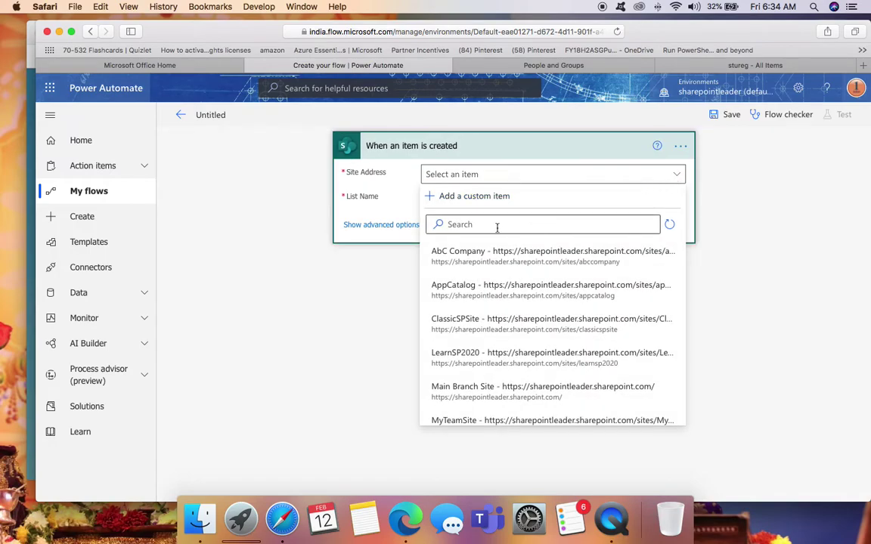
text(spl)
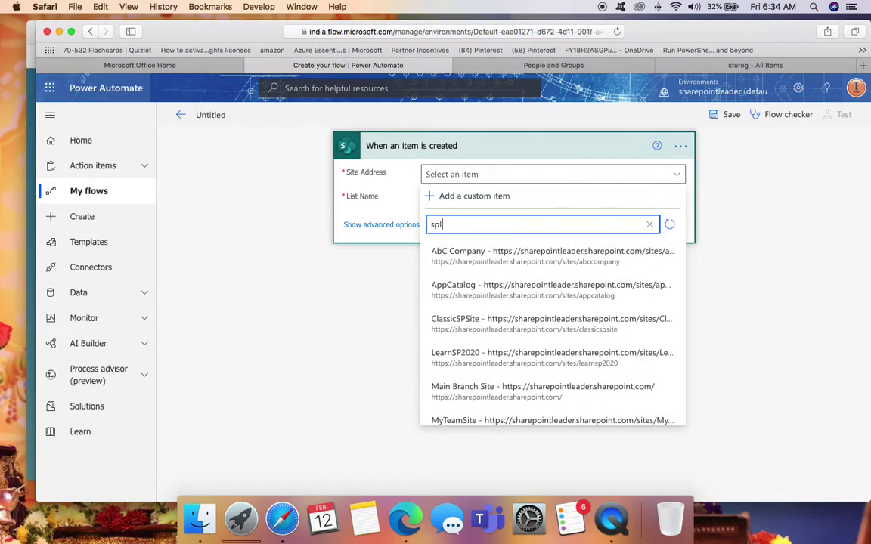
text(ess)
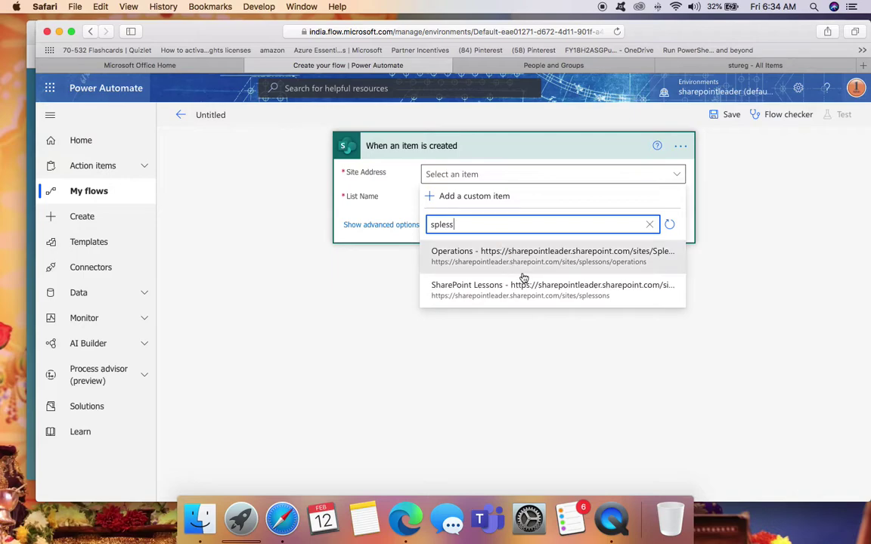
click(535, 291)
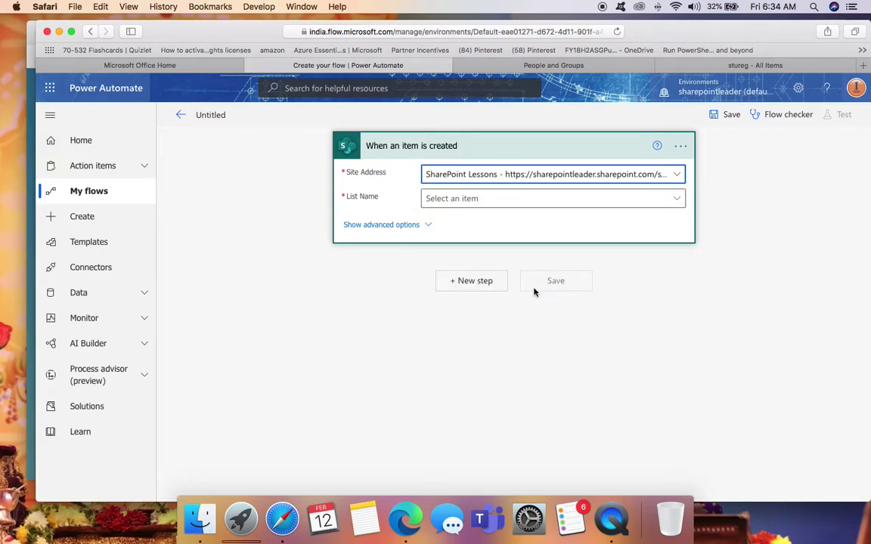
Step: Set the trigger's List Name to stureg
click(677, 198)
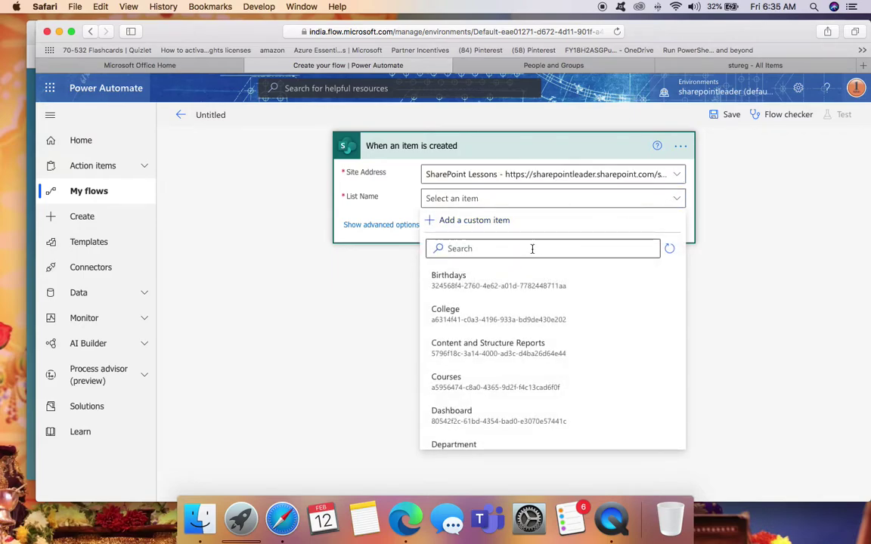
text(stu)
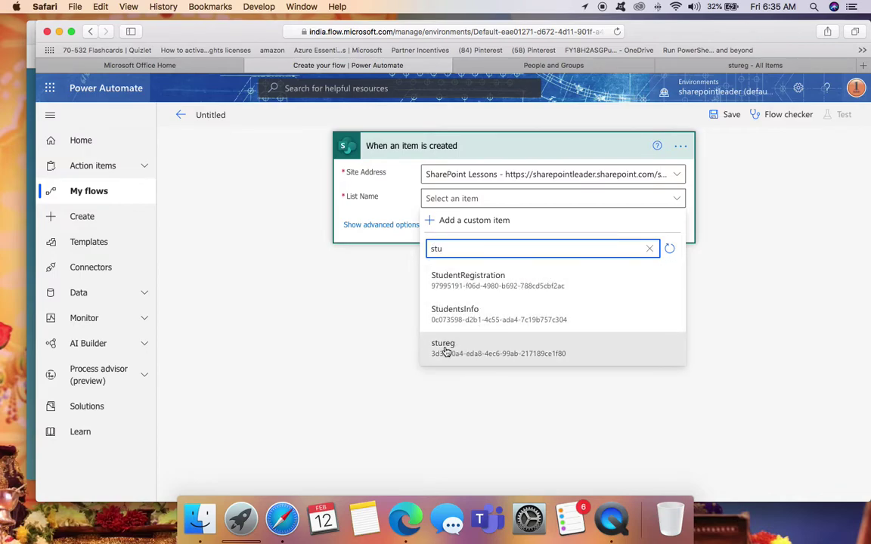
click(483, 349)
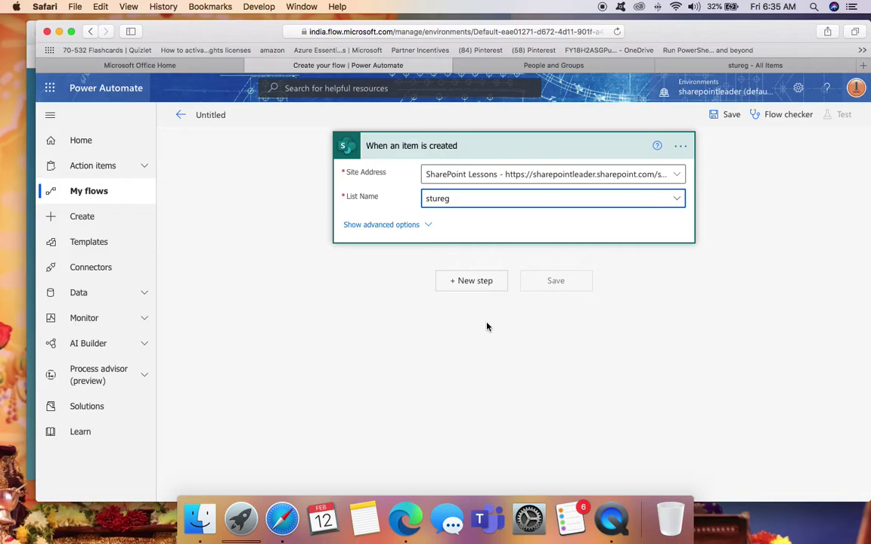
Step: Add a 'Send an HTTP request to SharePoint' step after the trigger, found by searching 'http'
click(472, 282)
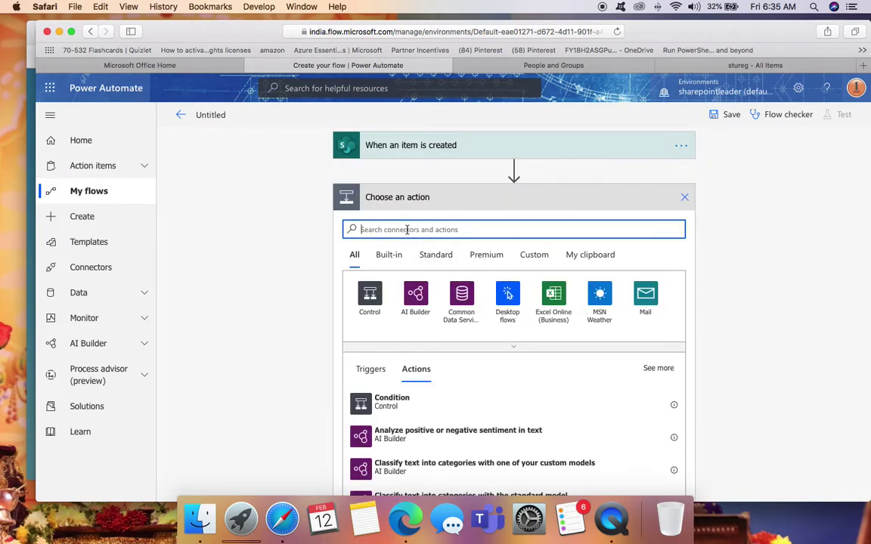
text(http)
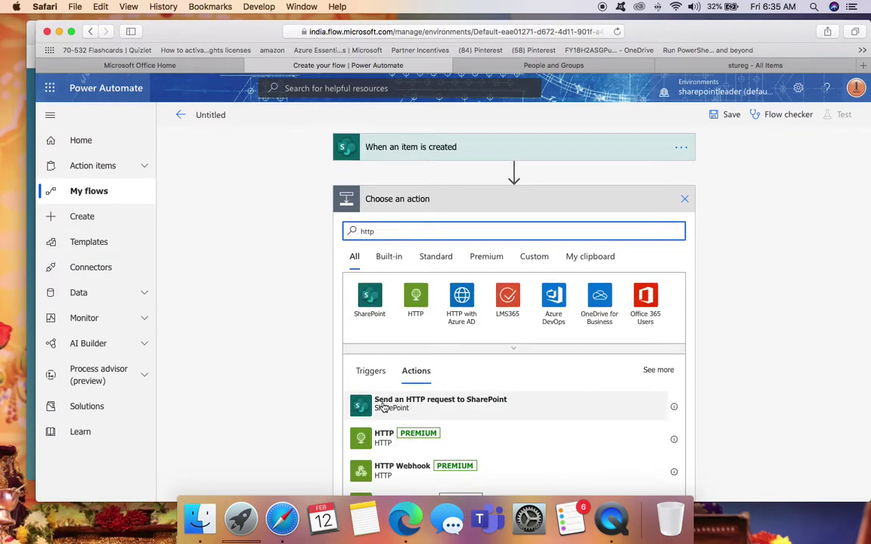
click(500, 406)
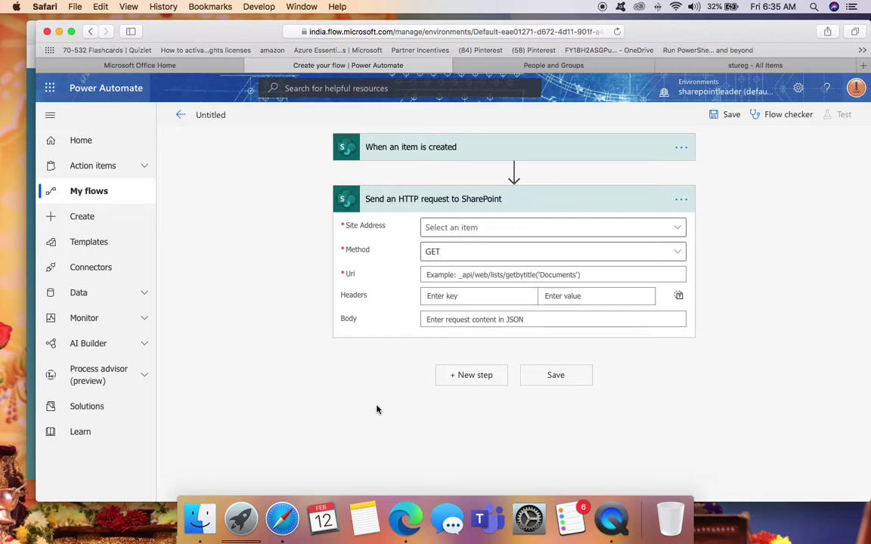
Step: Set the HTTP request's Site Address to SharePoint Lessons
click(506, 228)
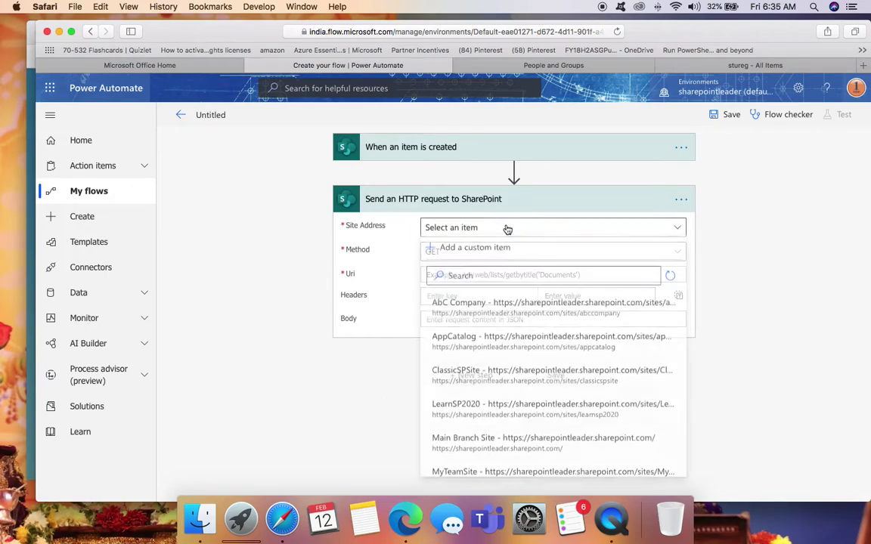
text(spless)
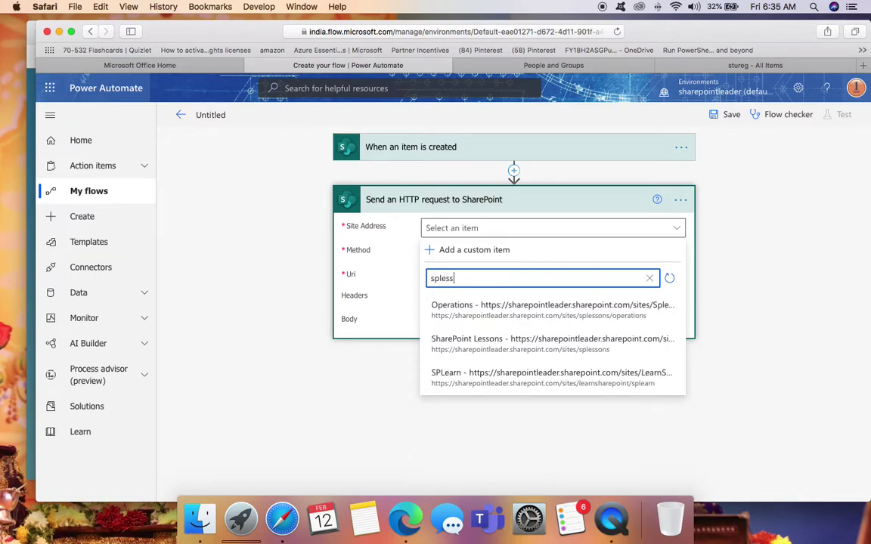
click(483, 344)
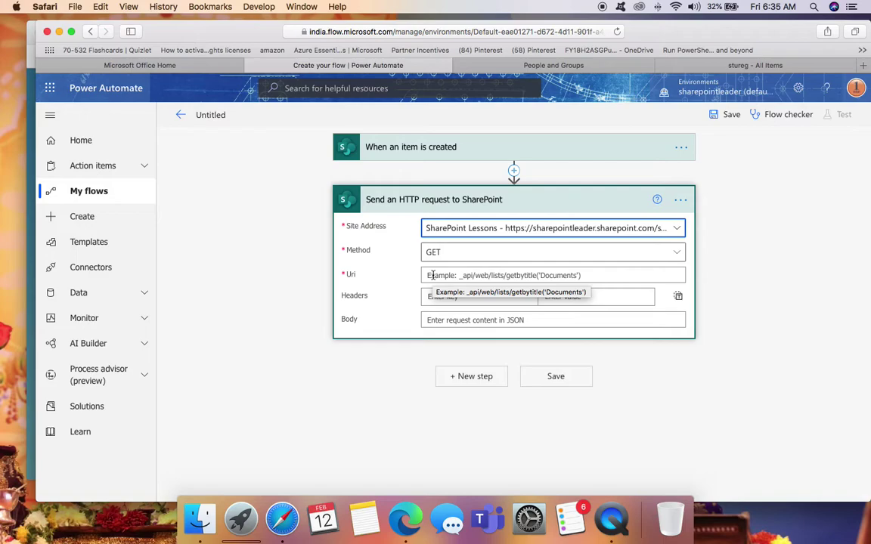
Step: Bring up the Online Notepad query and highlight its sitegroups and Emailers parts
drag(677, 31, 672, 56)
click(672, 35)
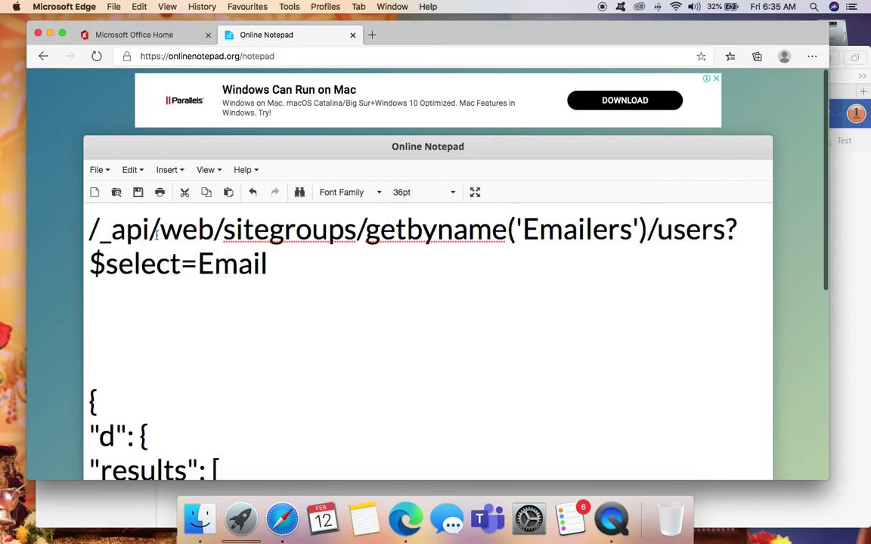
scroll(197, 211, down, 1)
drag(227, 231, 500, 234)
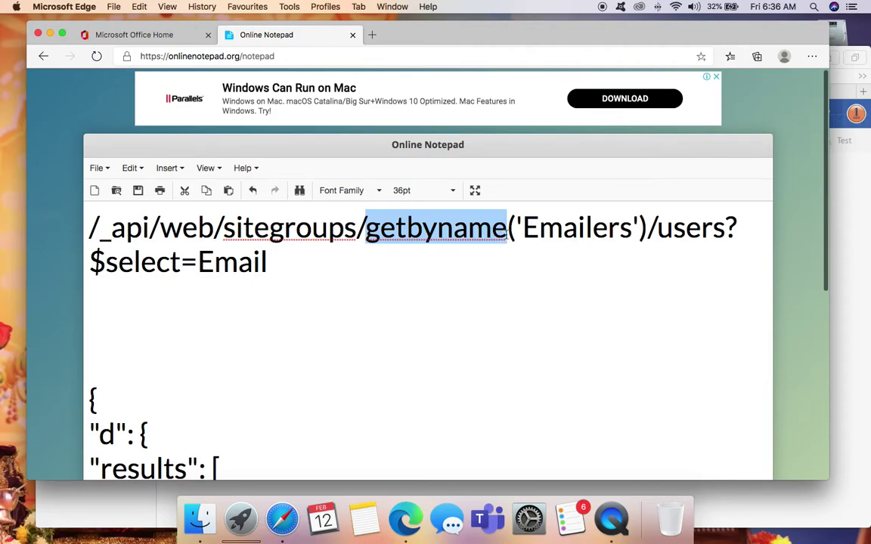
drag(522, 228, 634, 227)
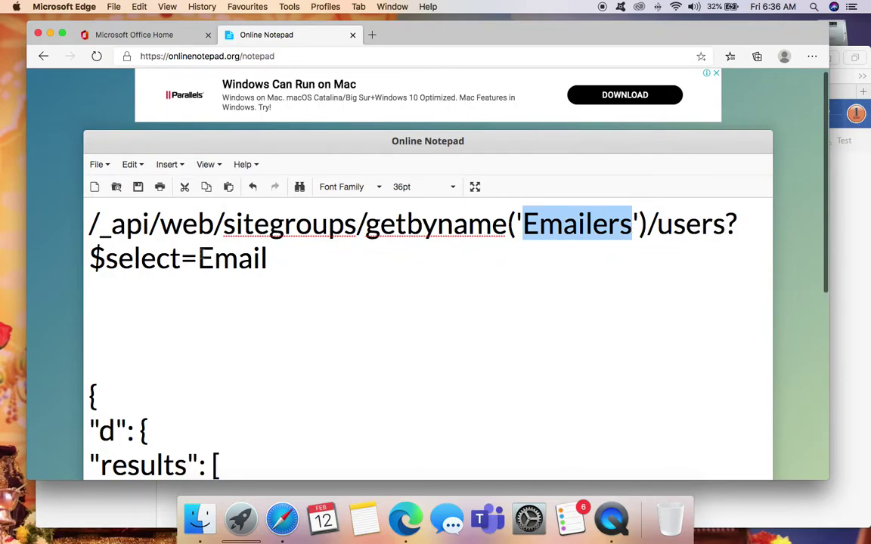
Step: Copy the /_api/web/sitegroups/getbyname('Emailers') query and return to the flow
drag(270, 260, 91, 226)
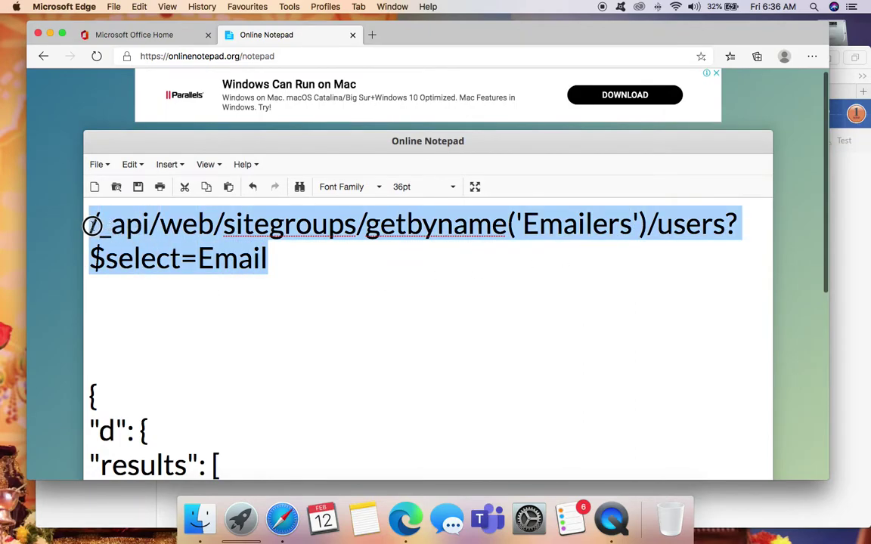
right_click(164, 240)
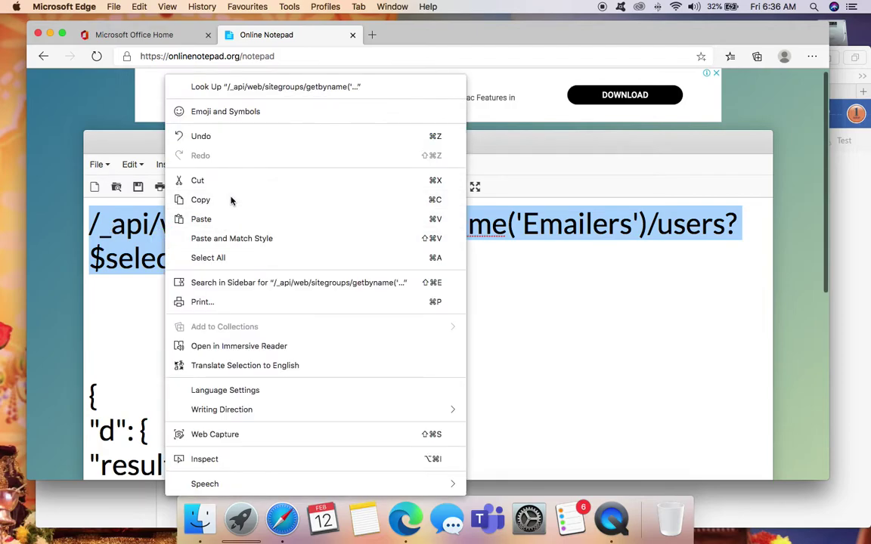
click(229, 198)
click(844, 358)
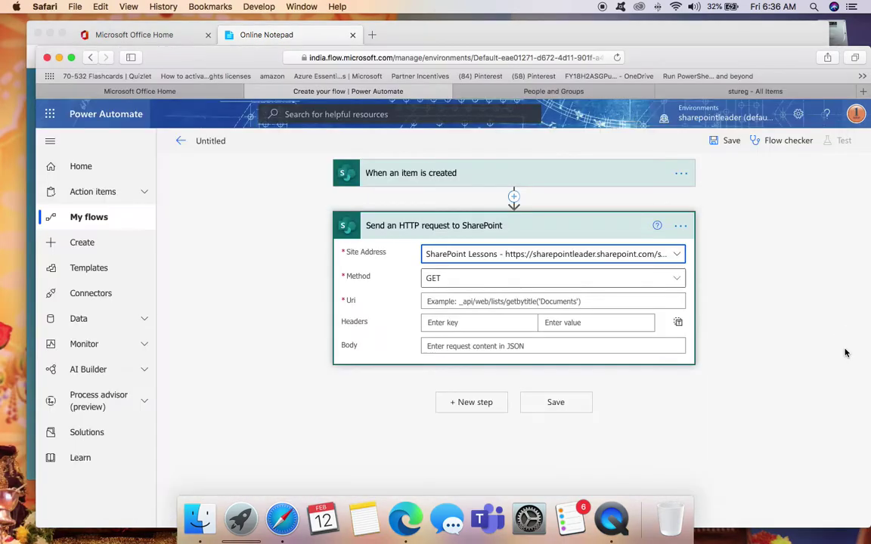
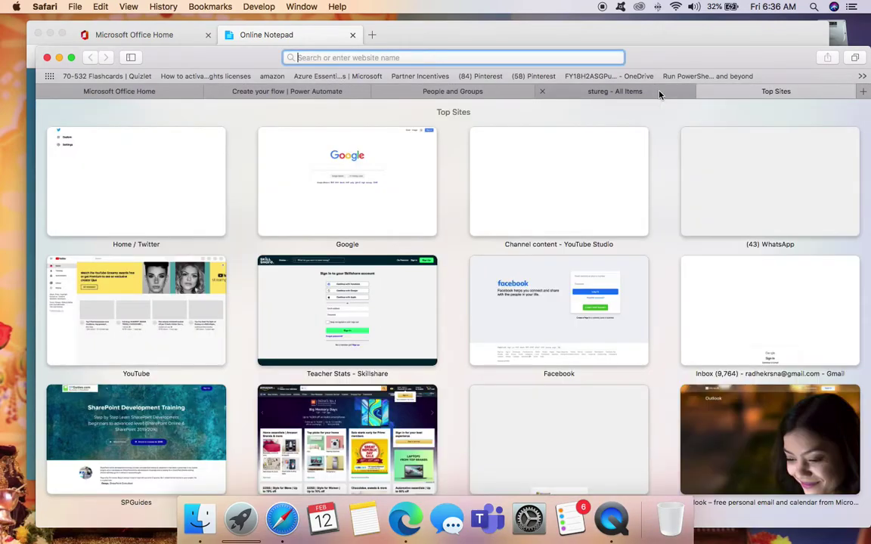
Step: Search Google for 'rest api sharepoint' and open the Complete basic operations docs article
click(344, 163)
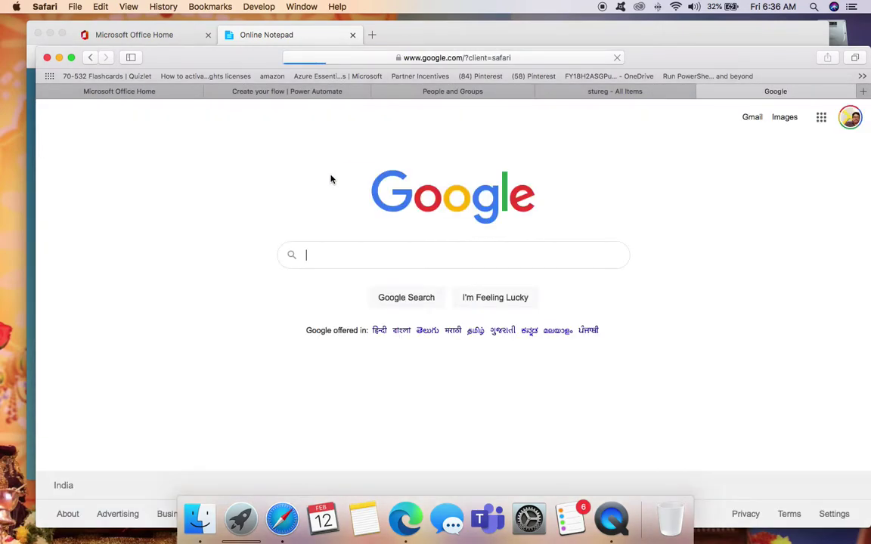
text(rest api )
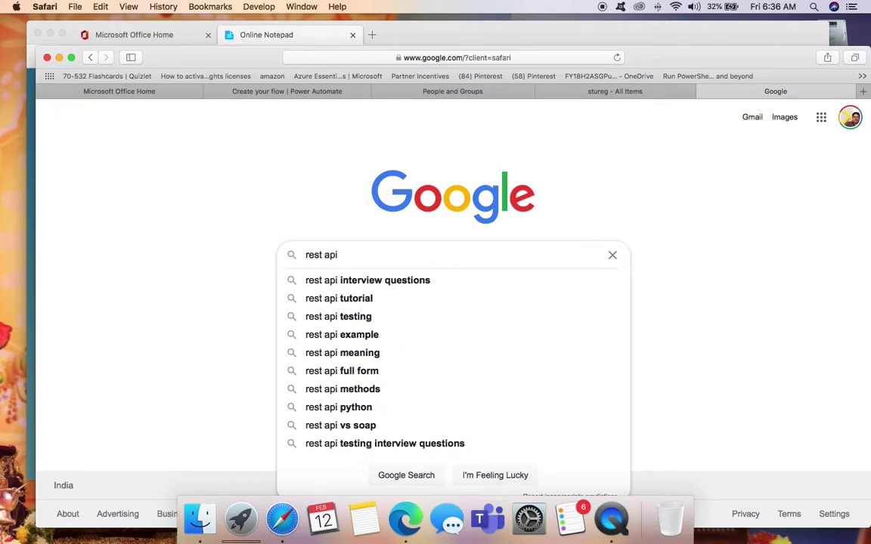
text(share)
key(Down)
key(Return)
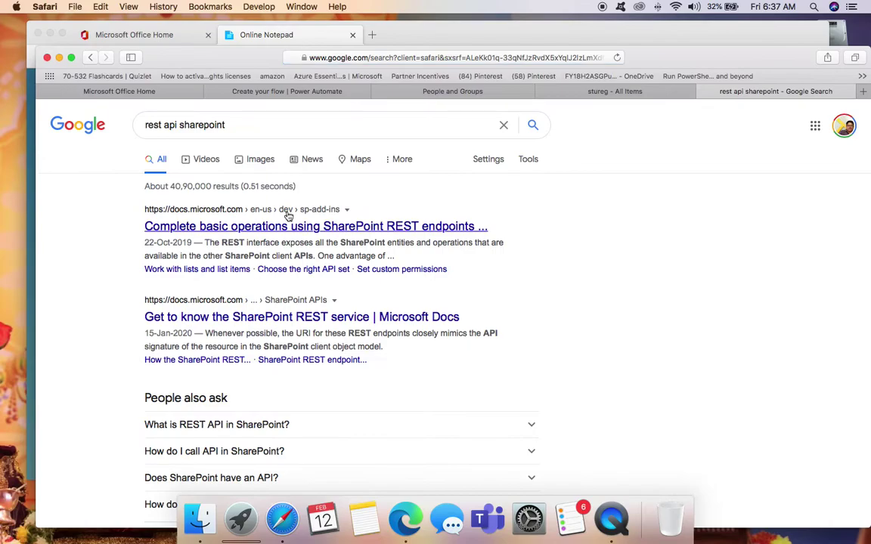
click(291, 226)
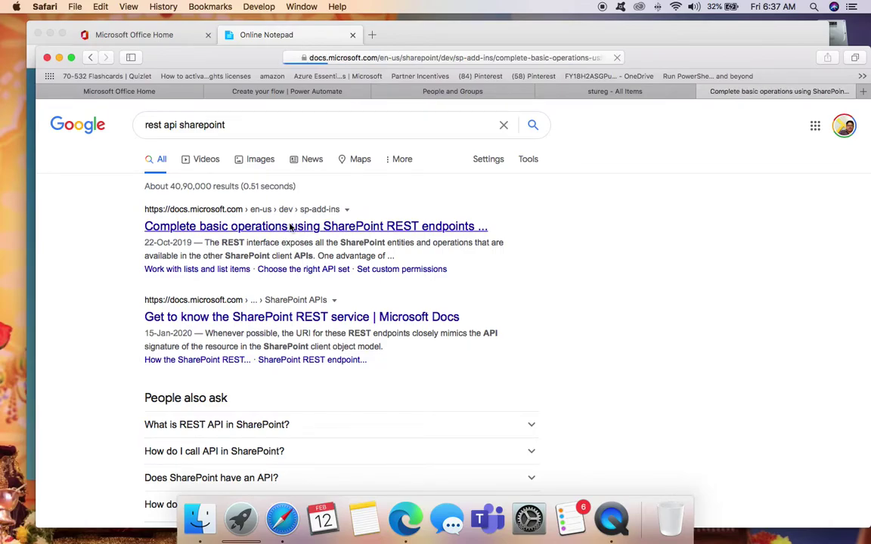
Step: Find the Accept header and GET method in the docs' reading-data sample, then select the flow's header key
scroll(426, 272, down, 10)
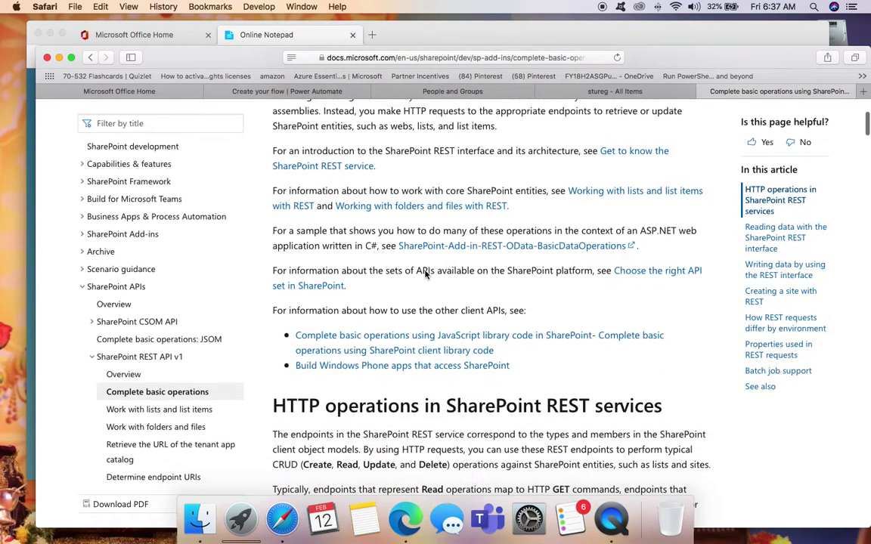
scroll(426, 270, down, 15)
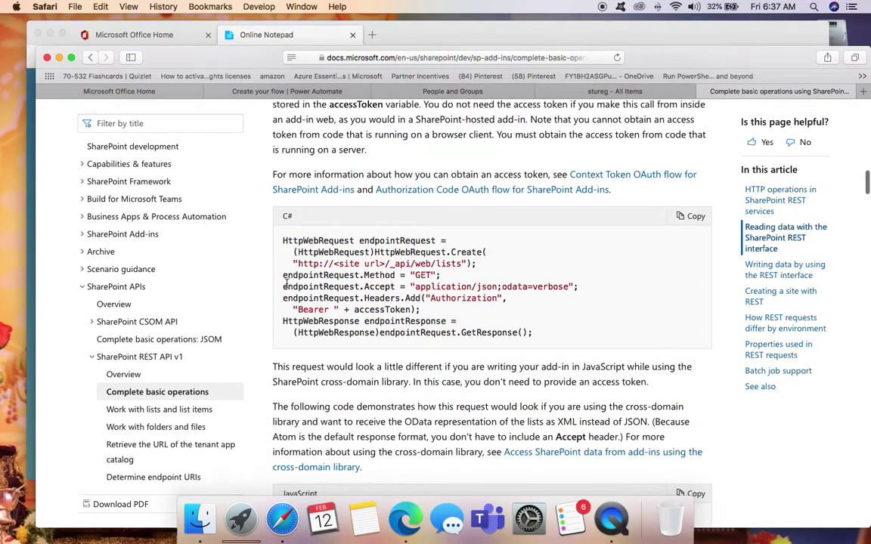
drag(365, 288, 397, 288)
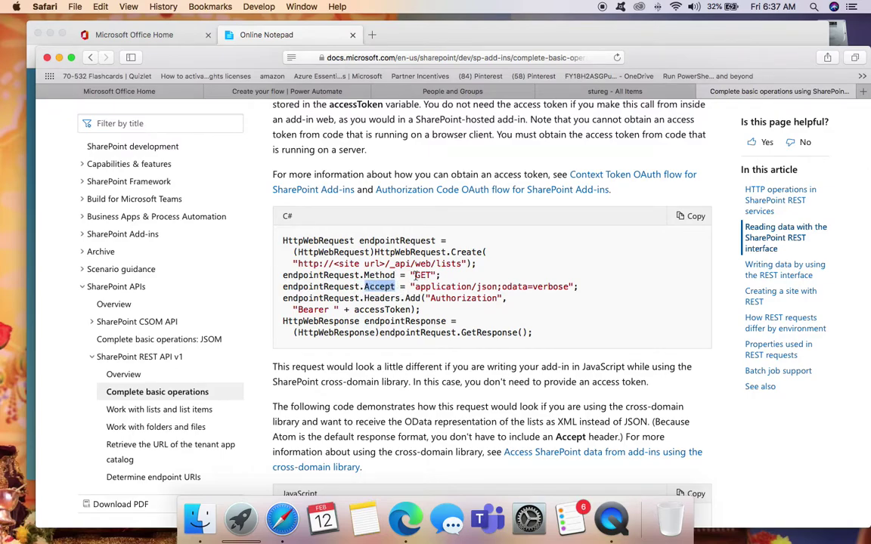
drag(415, 276, 431, 276)
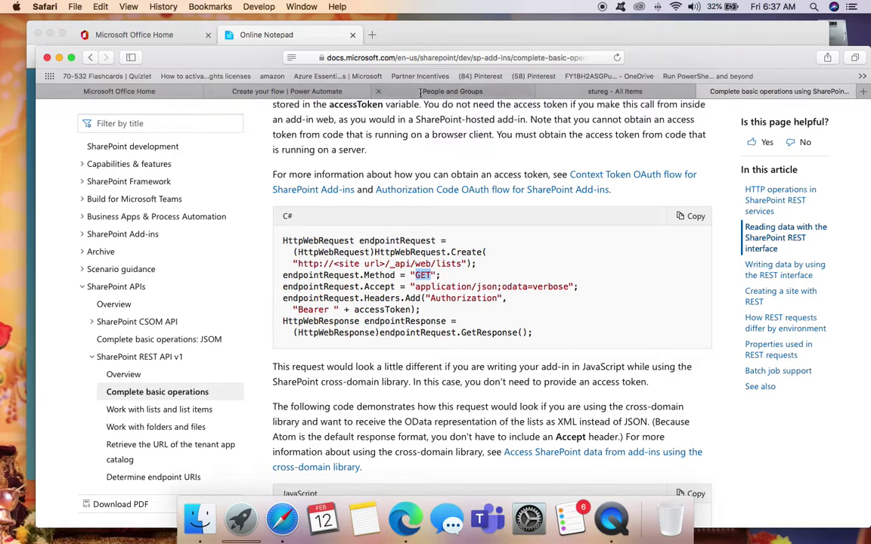
click(296, 89)
drag(466, 318, 428, 317)
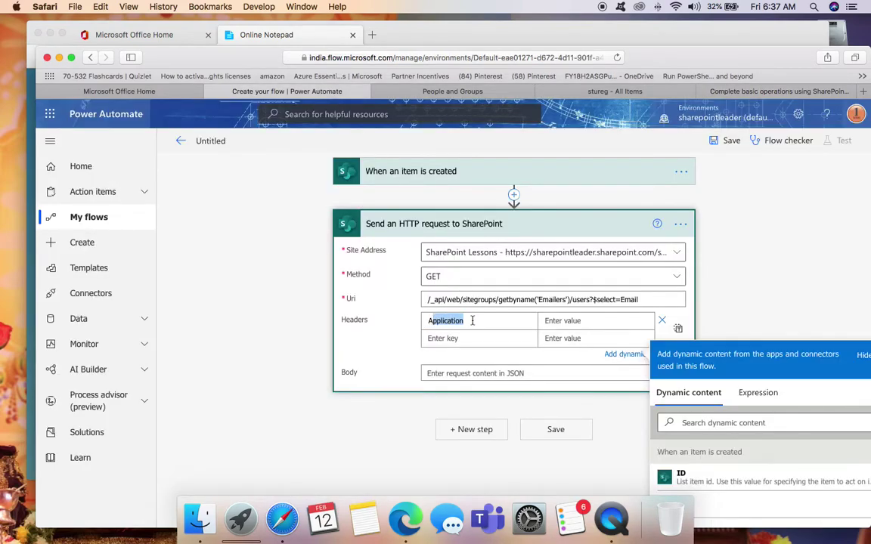
Step: Rename the header key to Accept and copy application/json;odata=verbose from the docs
text(ccept)
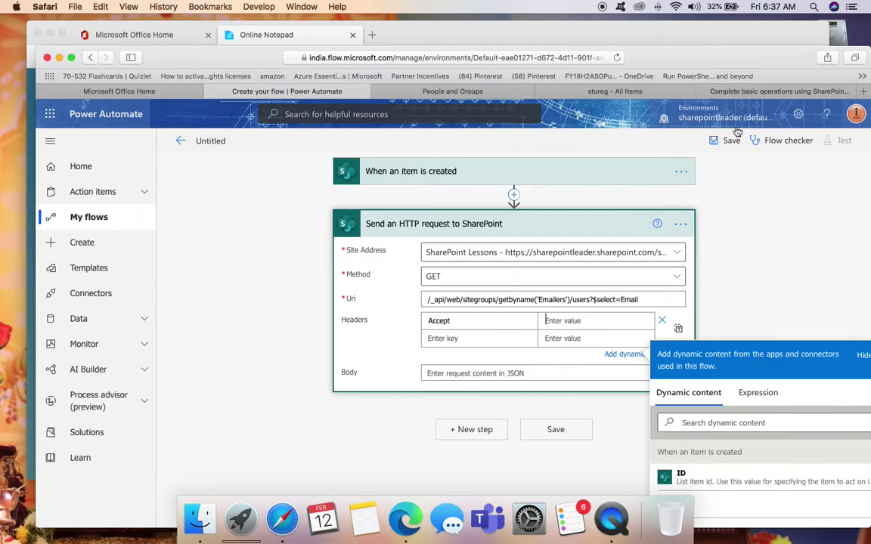
click(739, 90)
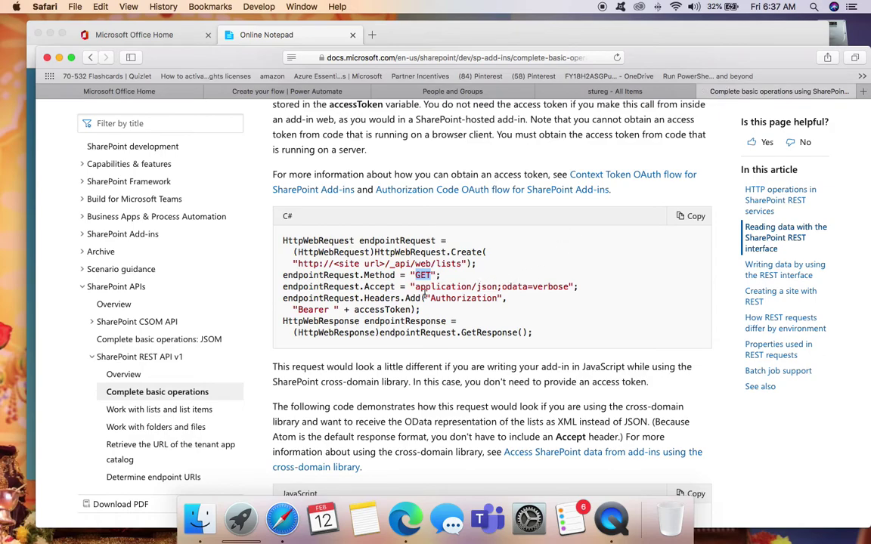
drag(415, 288, 564, 288)
right_click(563, 287)
click(586, 321)
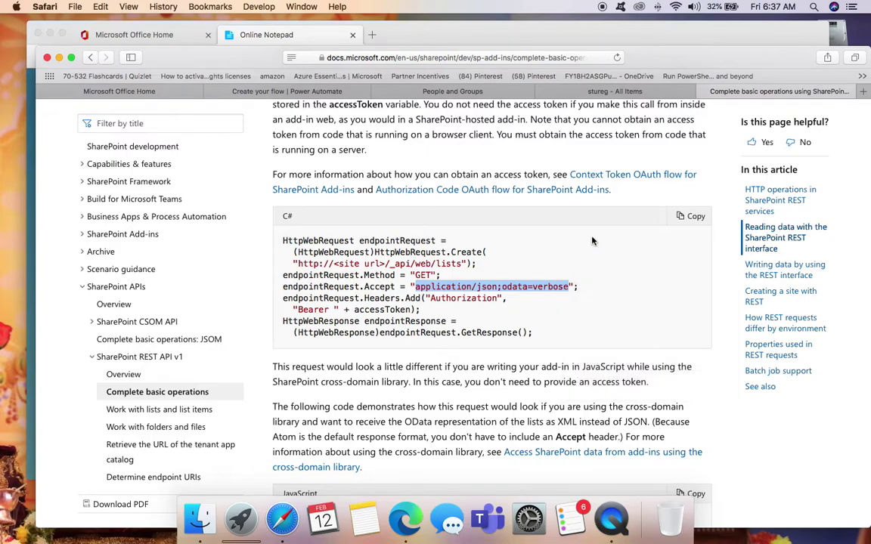
Step: Paste application/json;odata=verbose as the Accept header value and save the flow
click(437, 91)
click(302, 89)
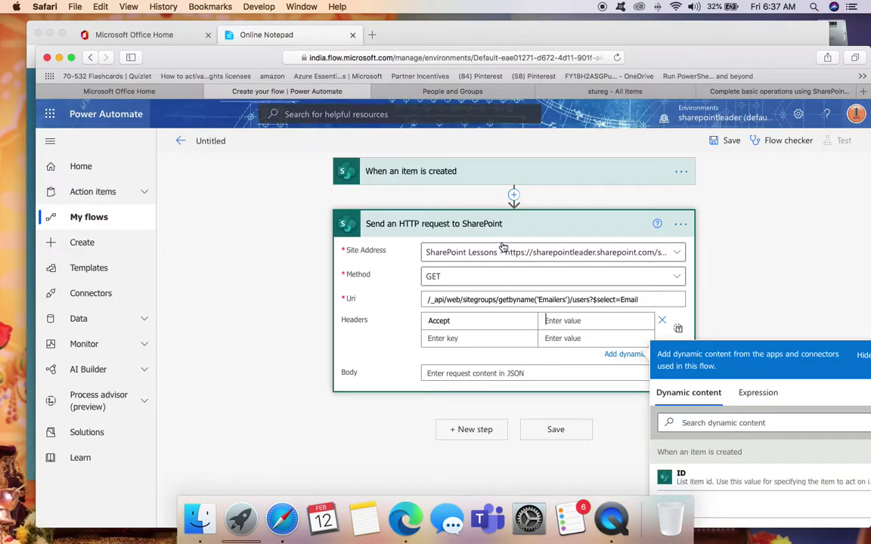
click(564, 320)
key(cmd+v)
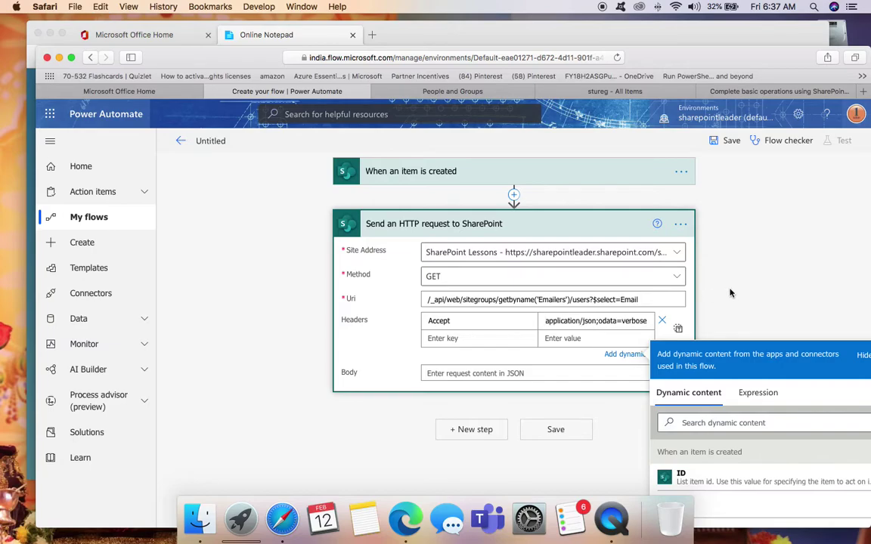
click(731, 292)
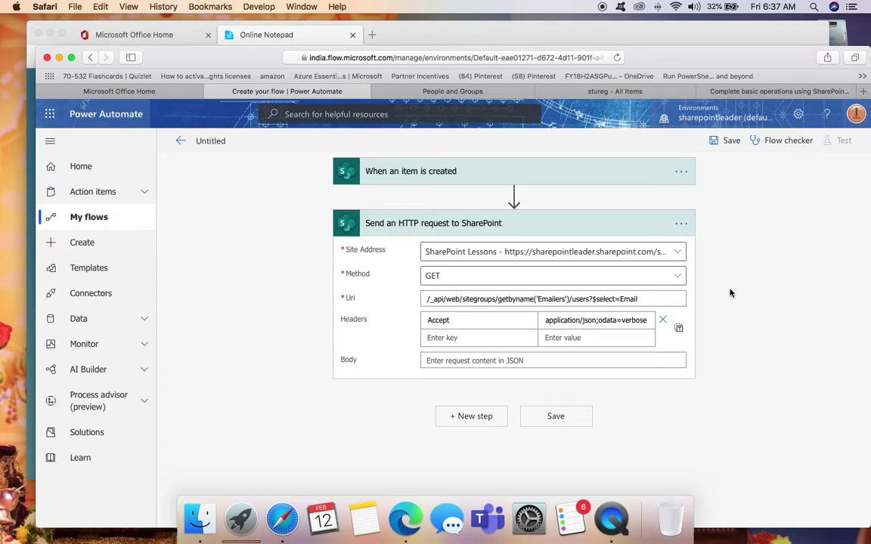
click(728, 140)
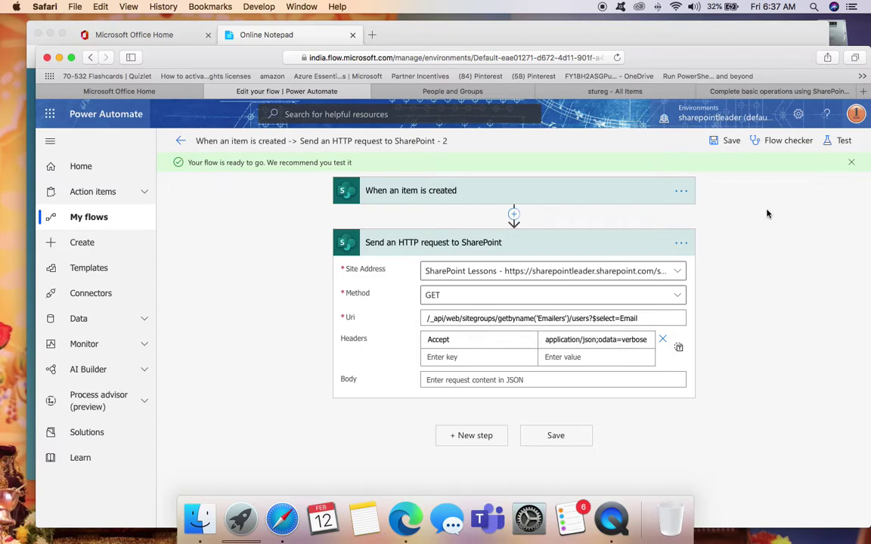
scroll(766, 214, down, 1)
Step: Add a Parse JSON action after the HTTP request step
click(479, 414)
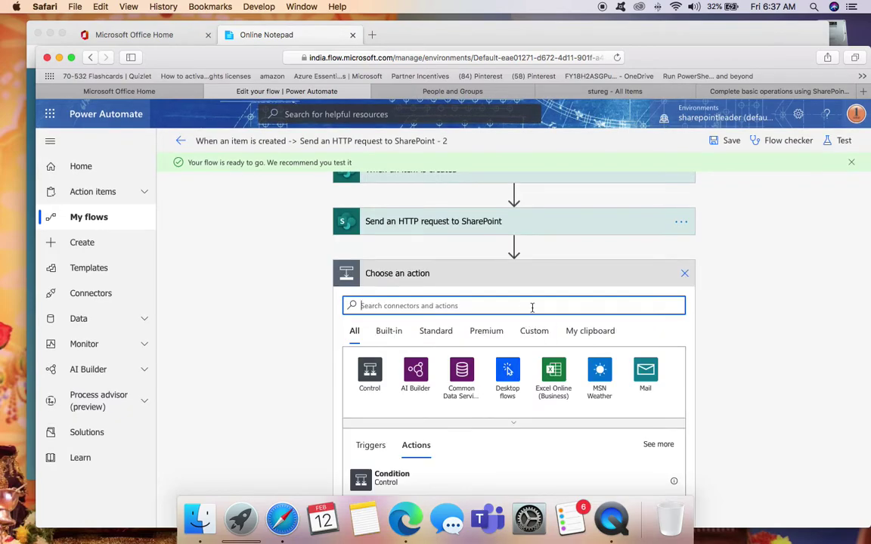
text(parse)
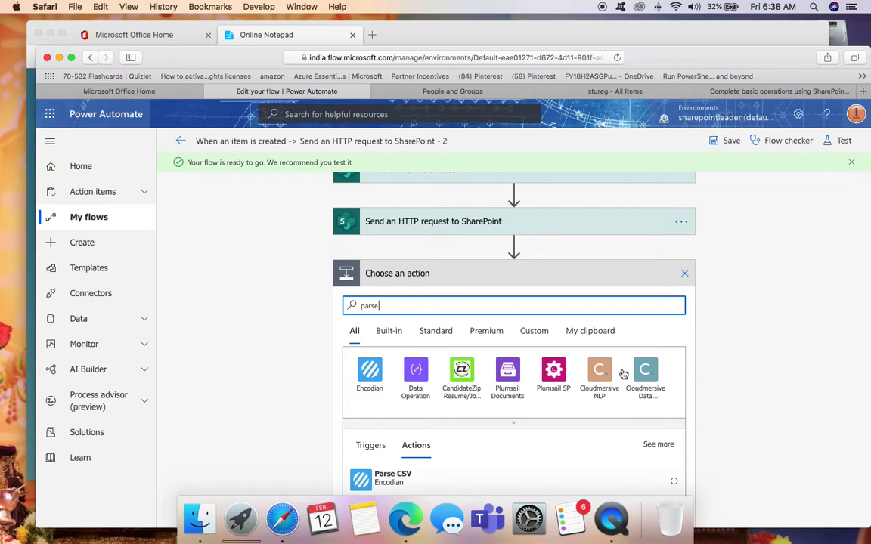
scroll(521, 340, down, 2)
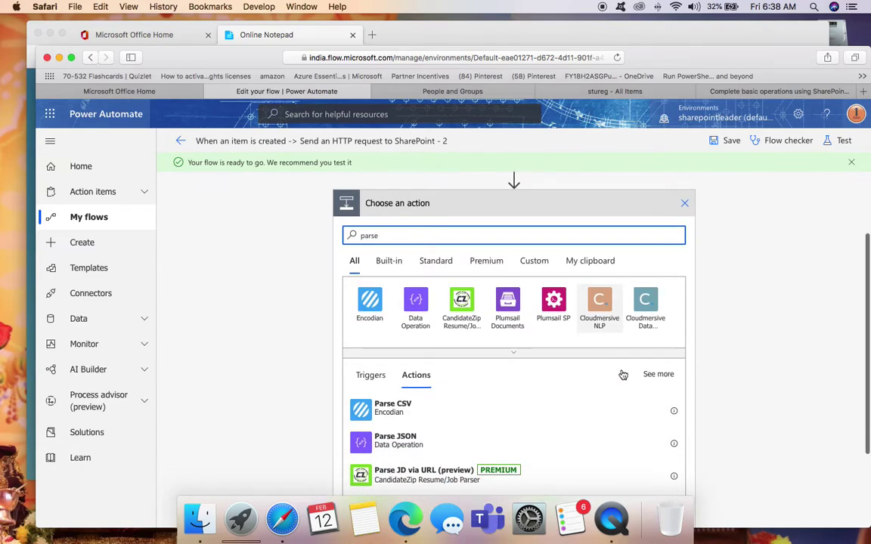
click(401, 445)
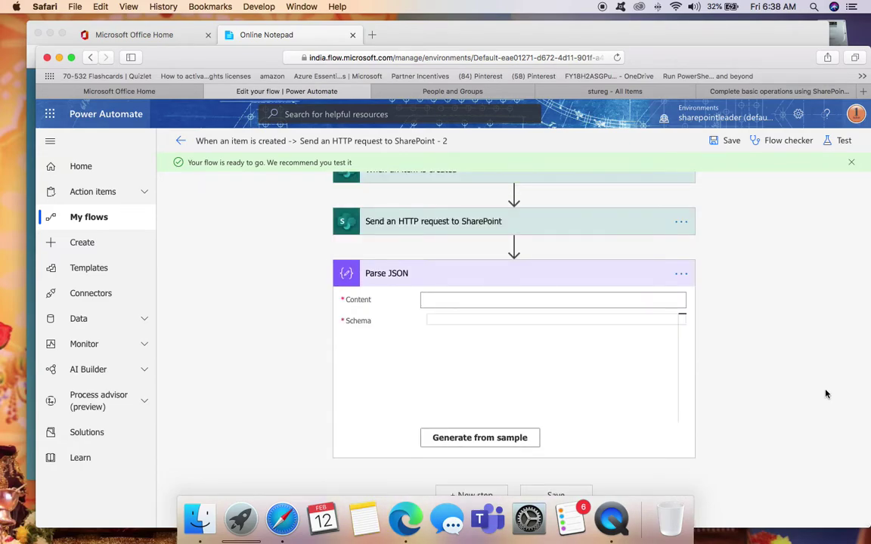
Step: Set the Parse JSON Content to the HTTP request's body output
click(441, 300)
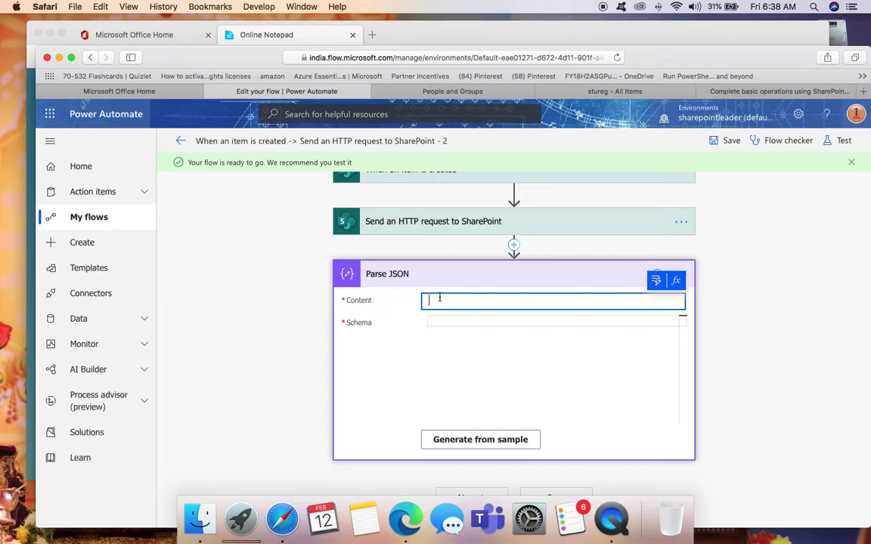
click(657, 281)
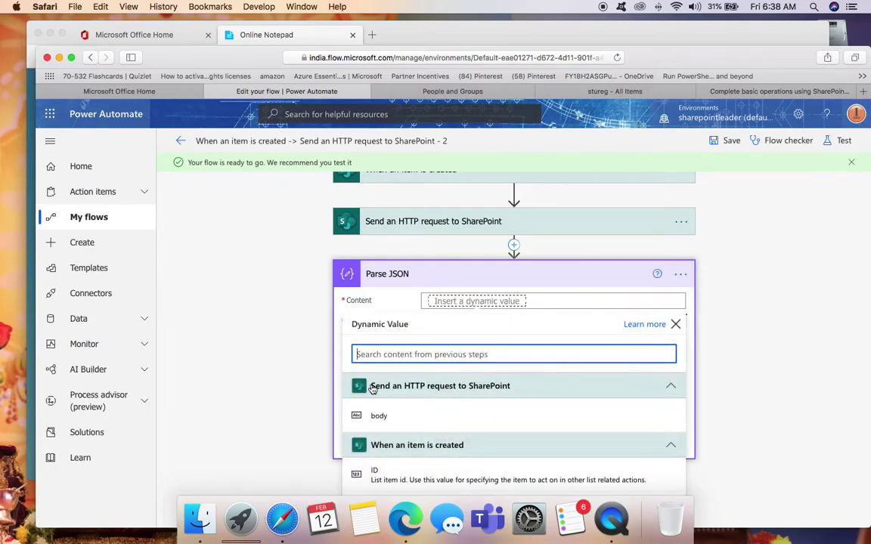
click(431, 420)
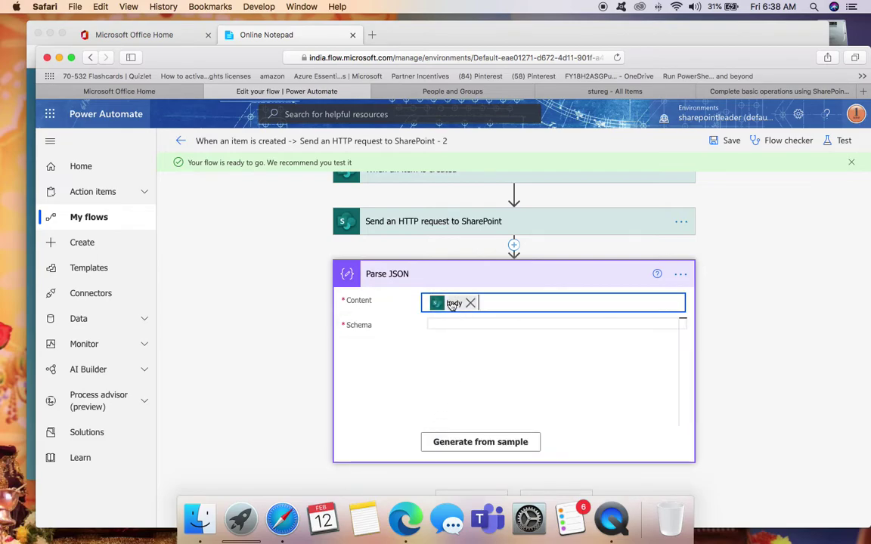
double_click(349, 325)
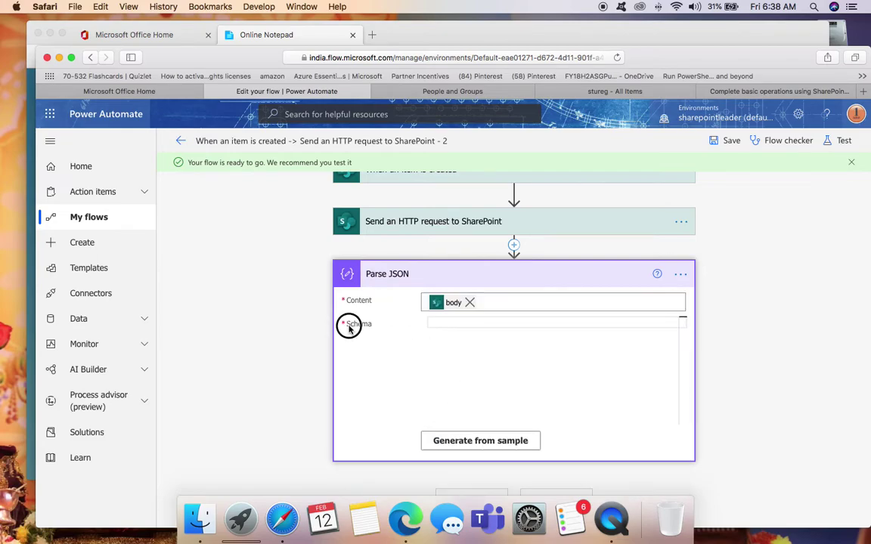
drag(348, 325, 375, 326)
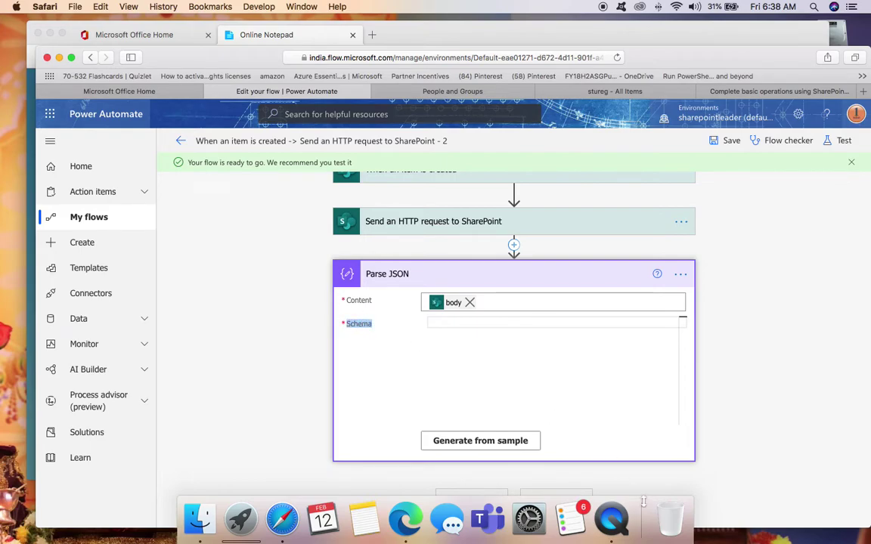
Step: Copy the sample JSON (d → results → Email) from Online Notepad and return to the flow
click(662, 34)
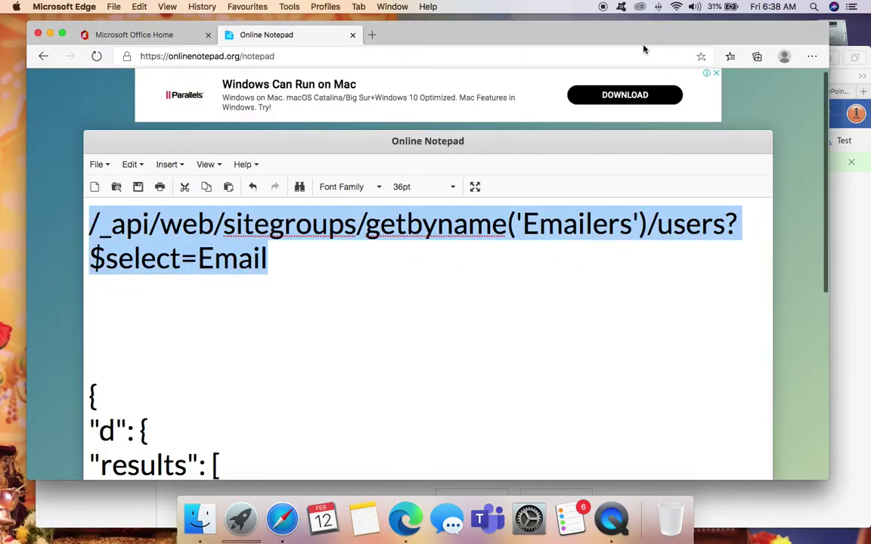
scroll(409, 265, down, 5)
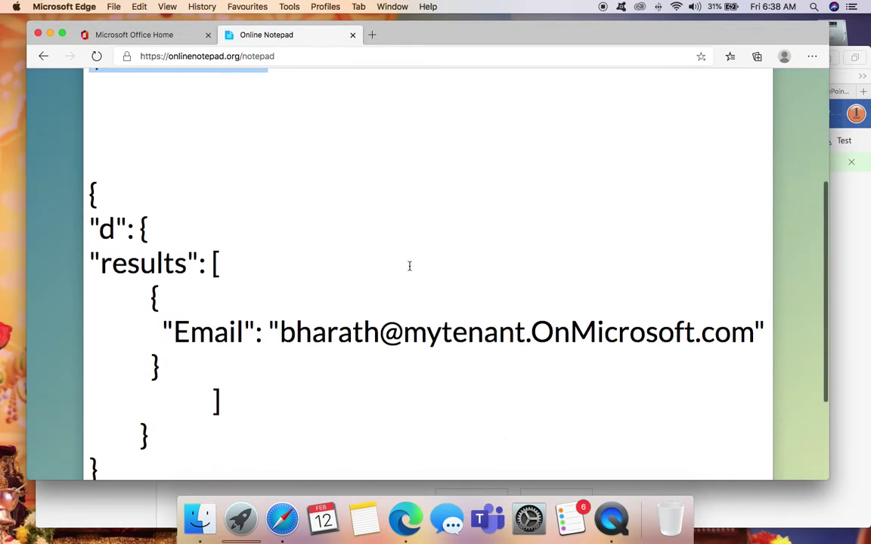
scroll(103, 174, down, 1)
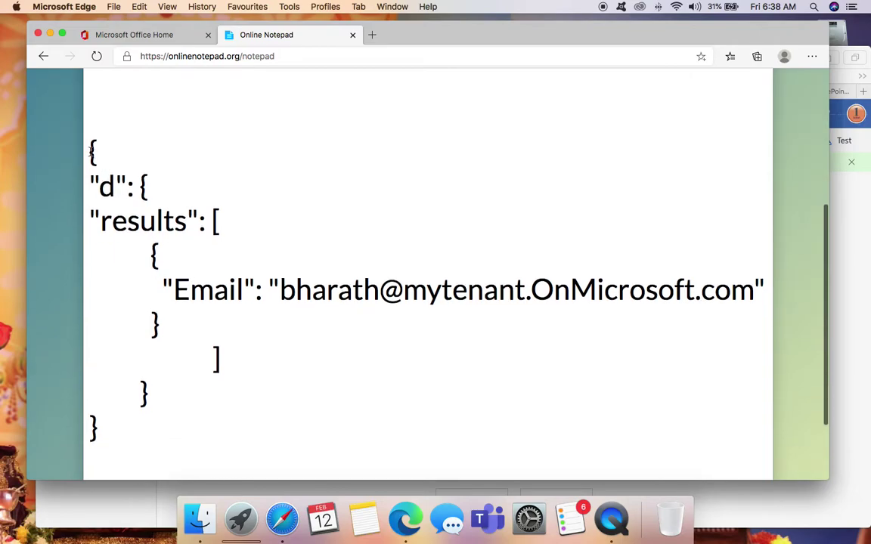
scroll(90, 151, down, 1)
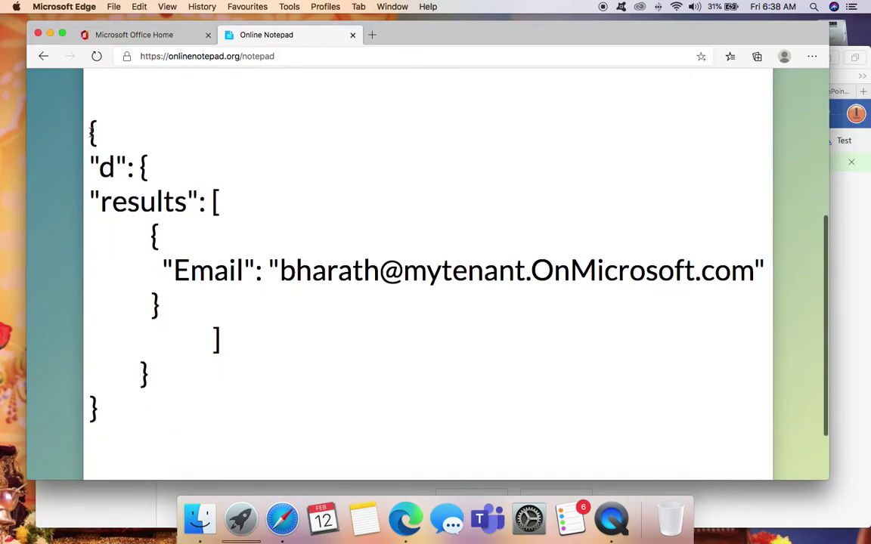
drag(89, 132, 200, 395)
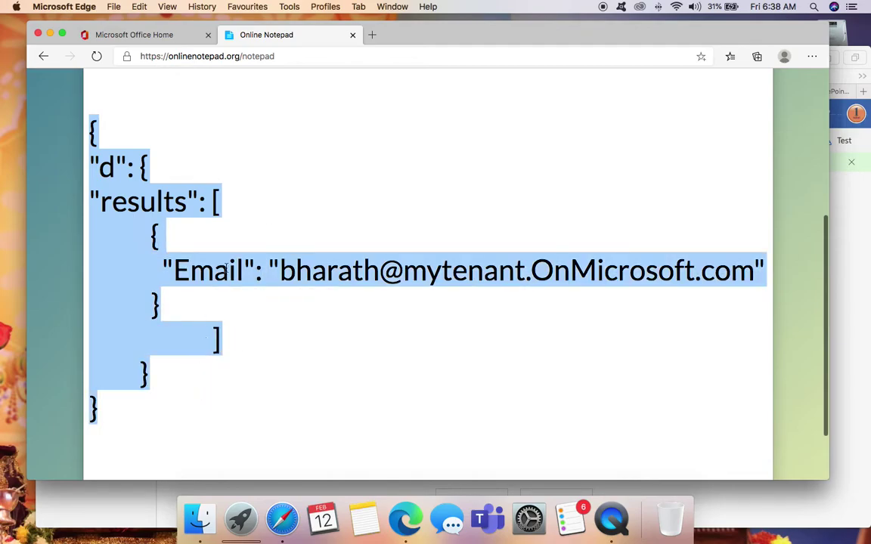
right_click(226, 270)
click(330, 180)
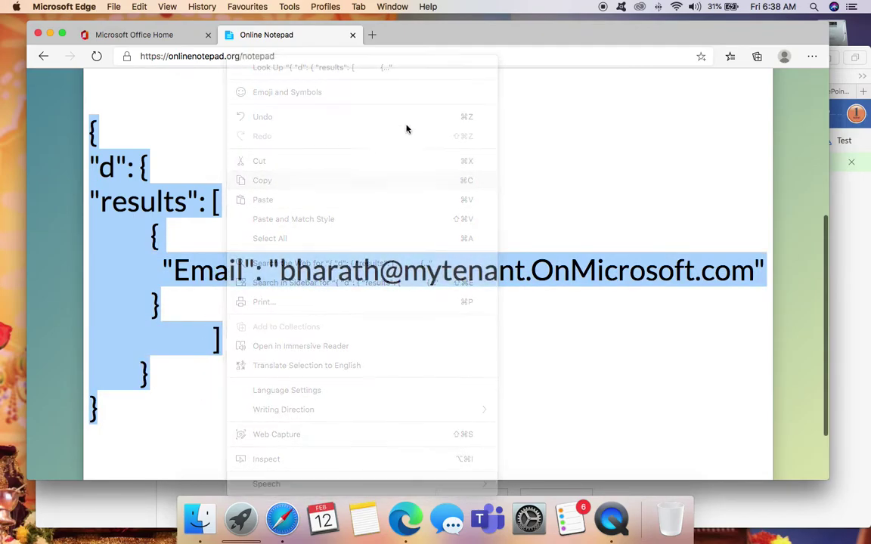
click(841, 68)
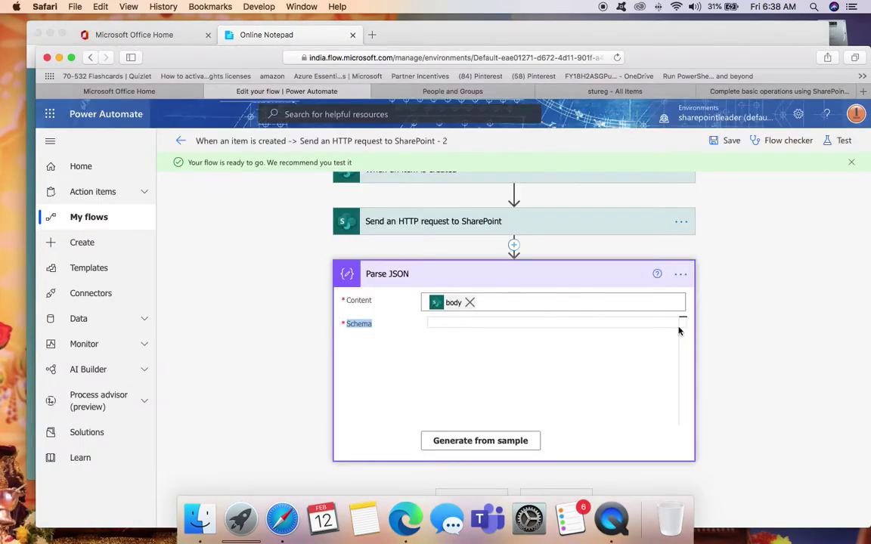
Step: Generate the Parse JSON schema from the pasted sample, giving a results array with a required Email string
click(484, 440)
click(318, 262)
key(super+v)
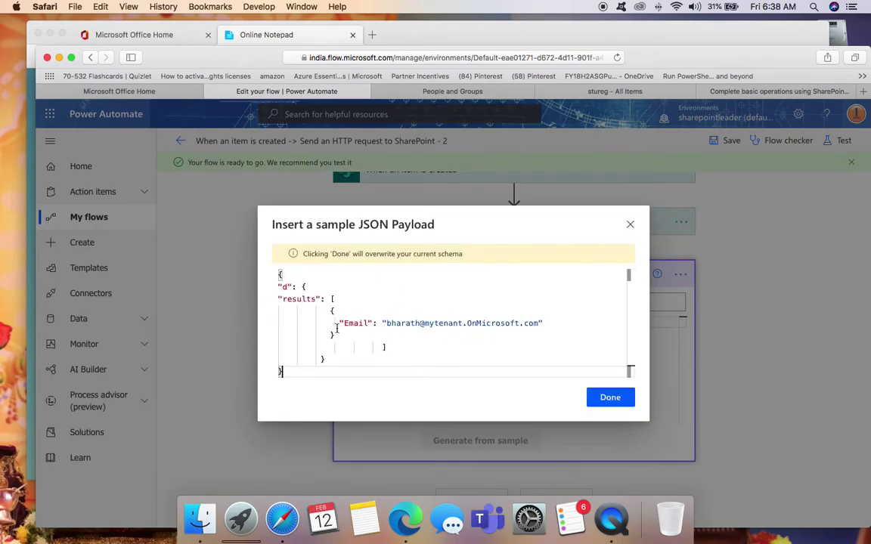
click(611, 398)
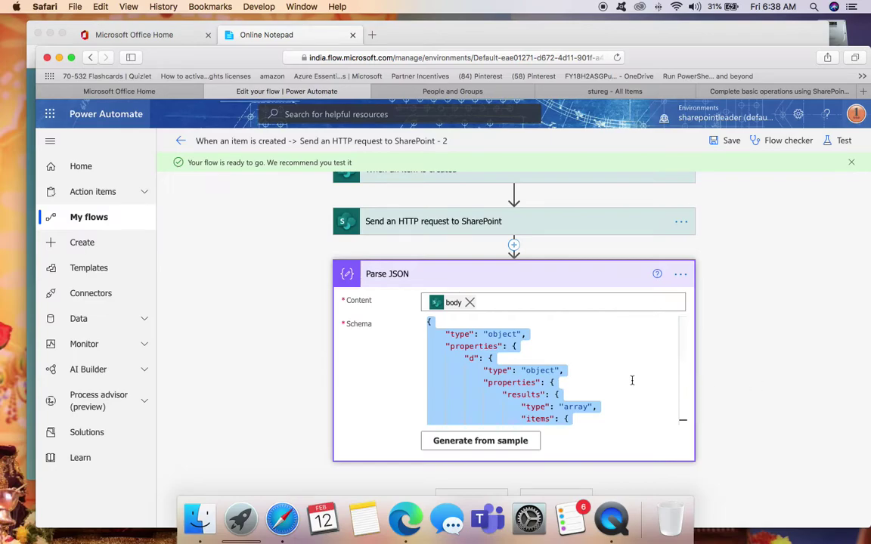
scroll(654, 382, down, 3)
scroll(559, 370, down, 8)
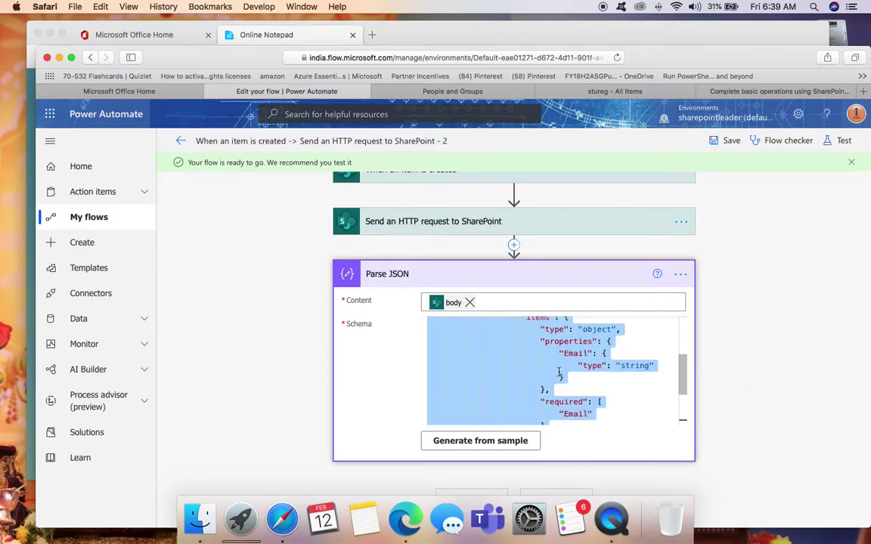
click(754, 360)
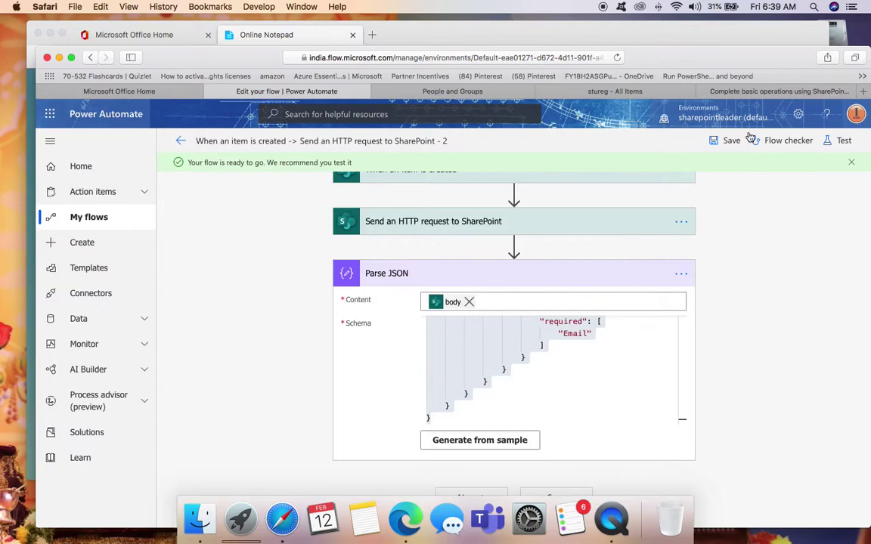
drag(738, 52, 733, 20)
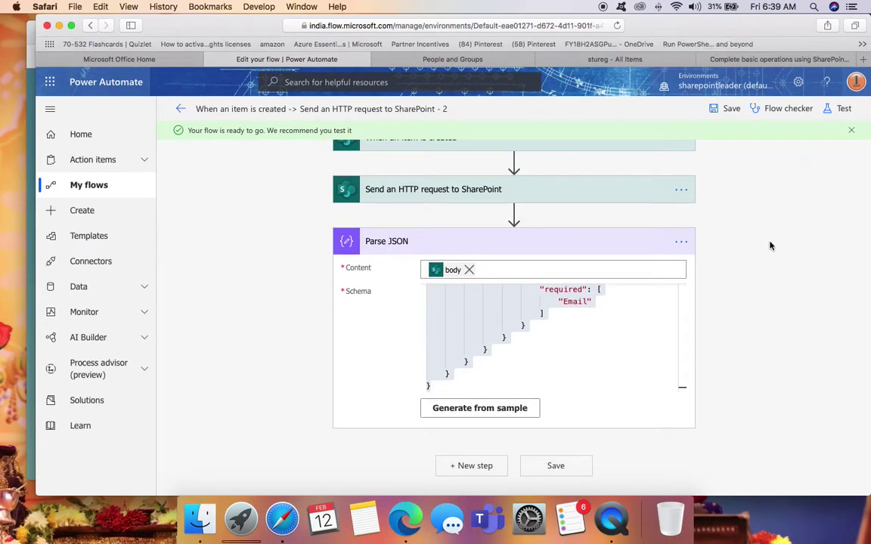
scroll(524, 310, up, 10)
scroll(526, 311, down, 3)
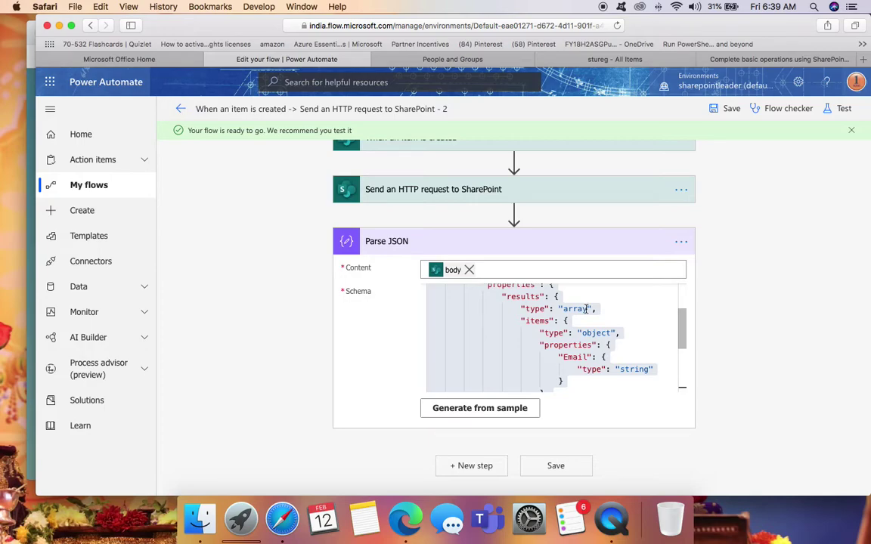
scroll(586, 308, down, 2)
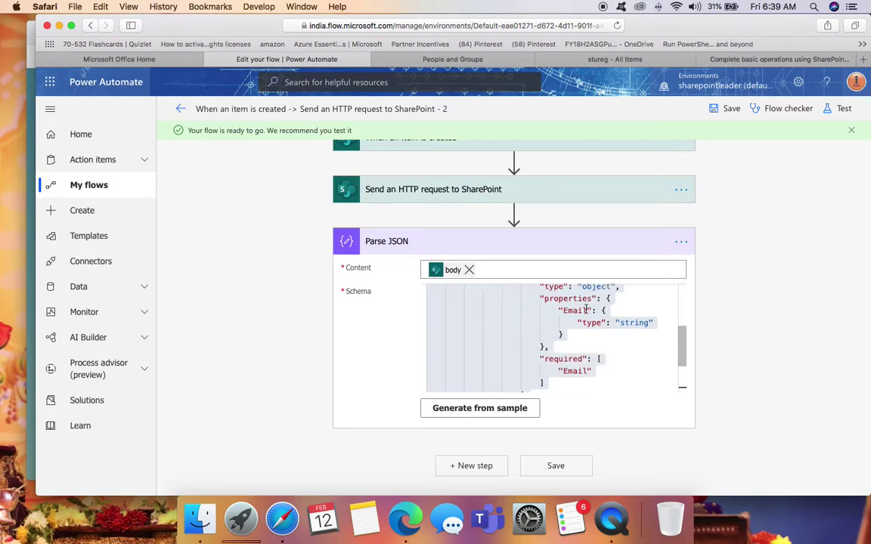
Step: Add an Apply to each loop after the Parse JSON step
click(484, 467)
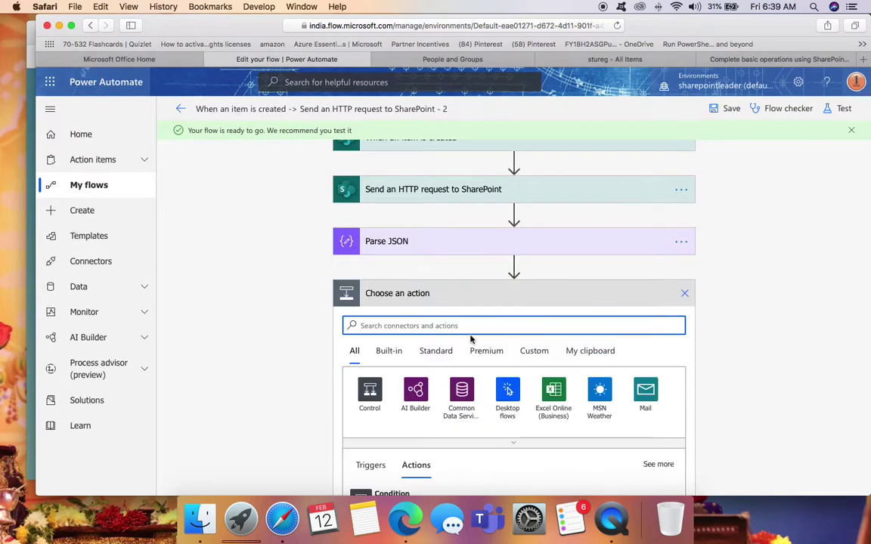
scroll(465, 336, down, 2)
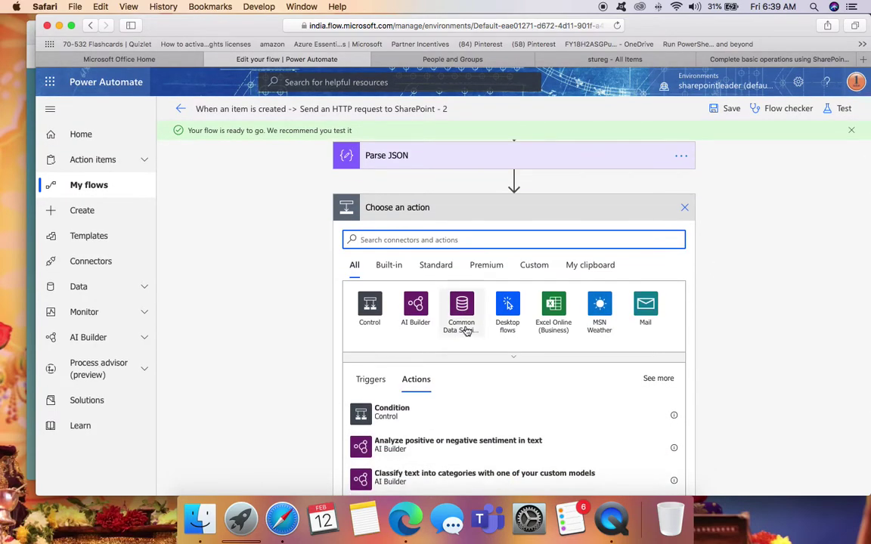
text(apply)
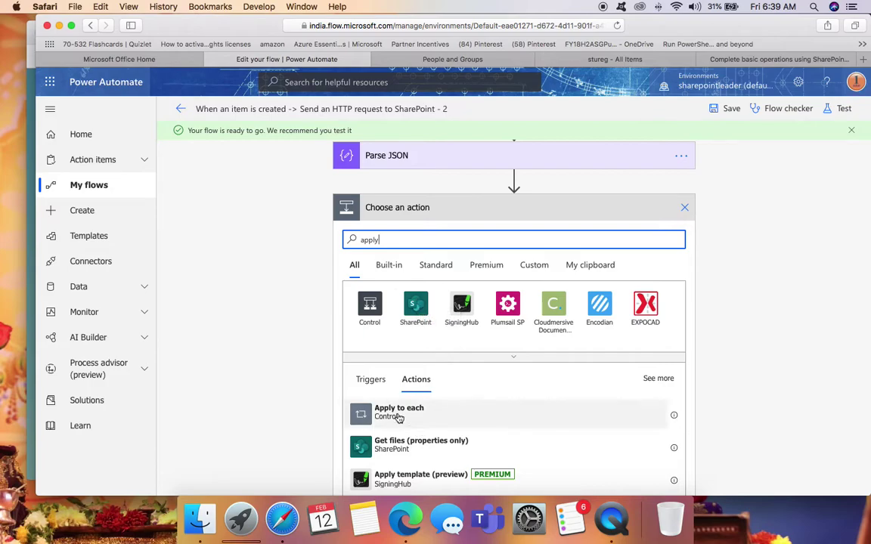
click(428, 417)
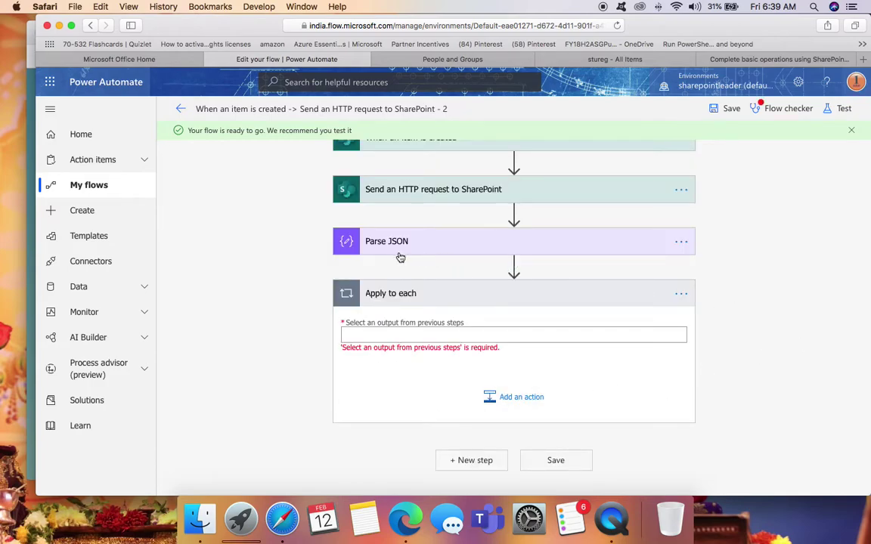
Step: Set the loop's output to the Parse JSON results from dynamic content
click(372, 335)
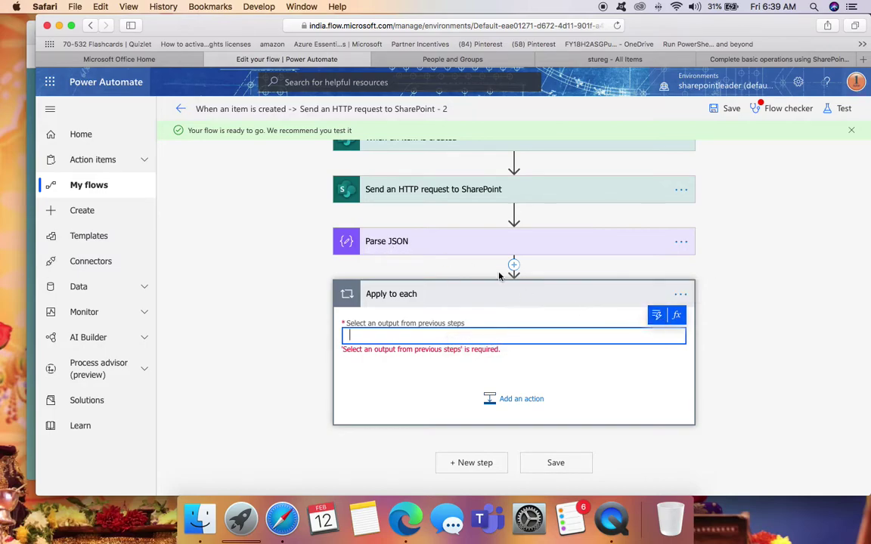
click(656, 314)
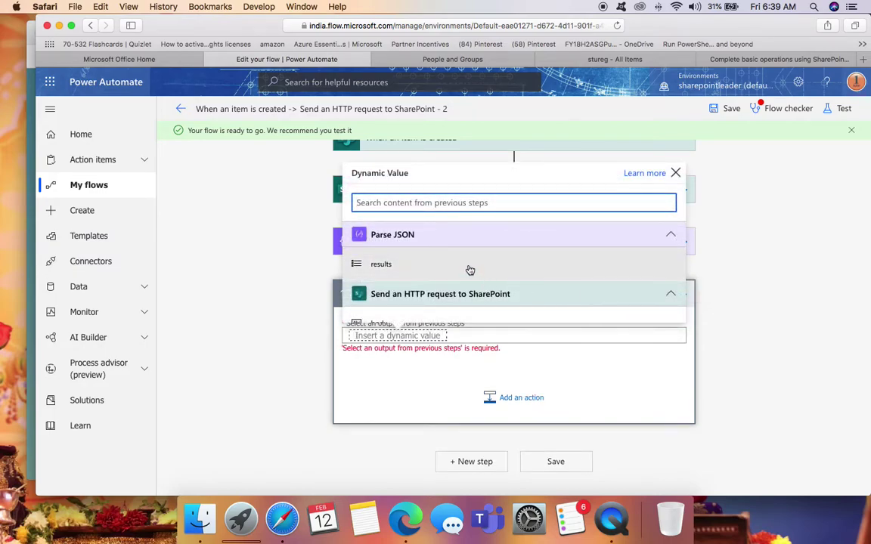
click(381, 265)
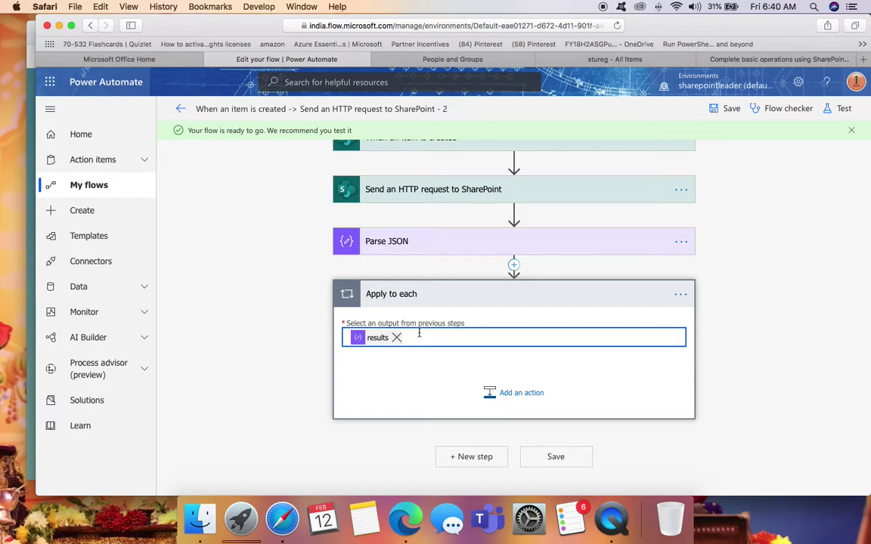
scroll(431, 340, up, 1)
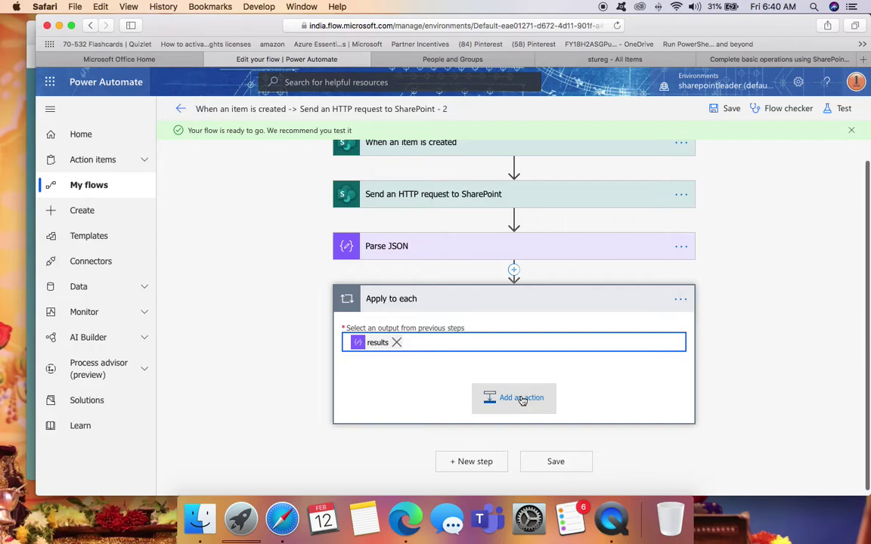
click(521, 399)
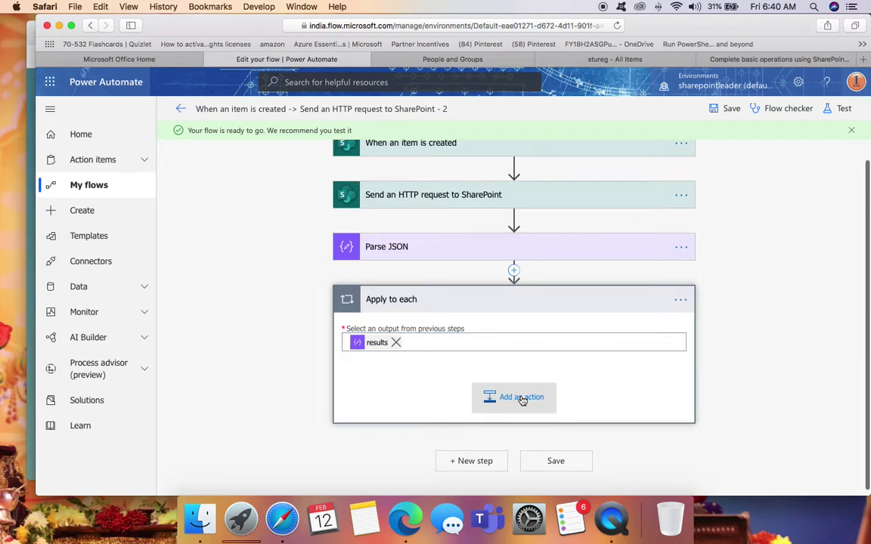
text(initi)
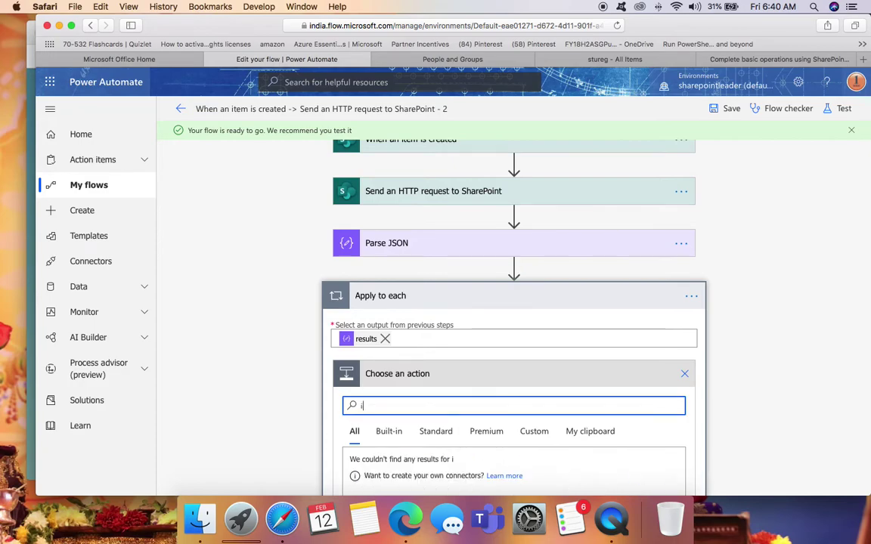
scroll(514, 302, down, 2)
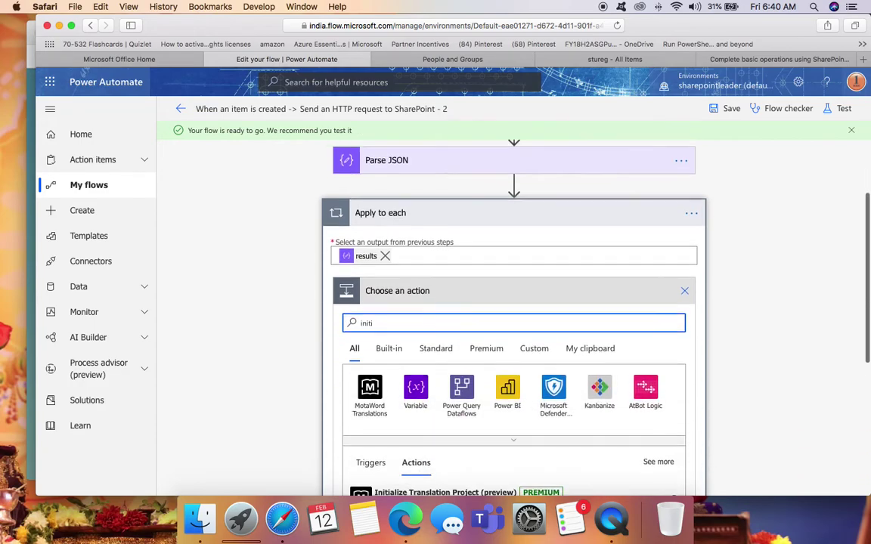
scroll(416, 366, down, 2)
scroll(414, 415, down, 2)
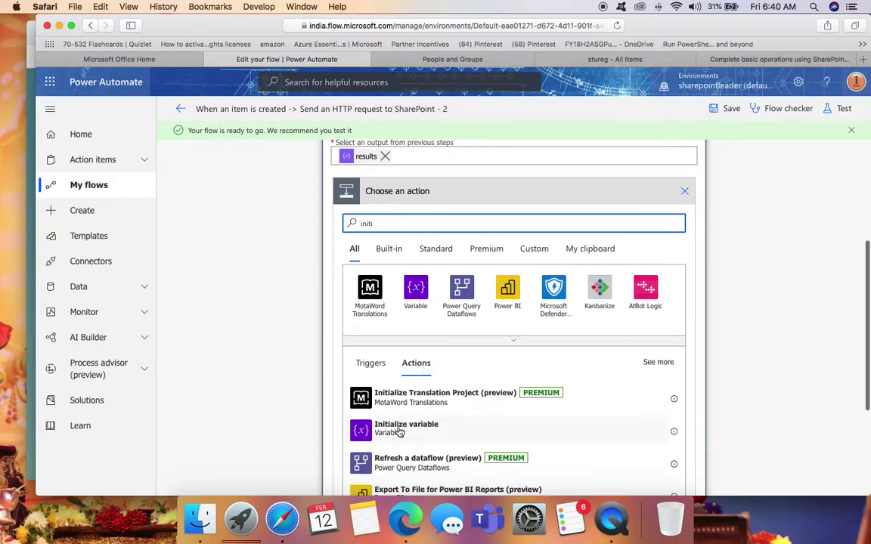
click(400, 430)
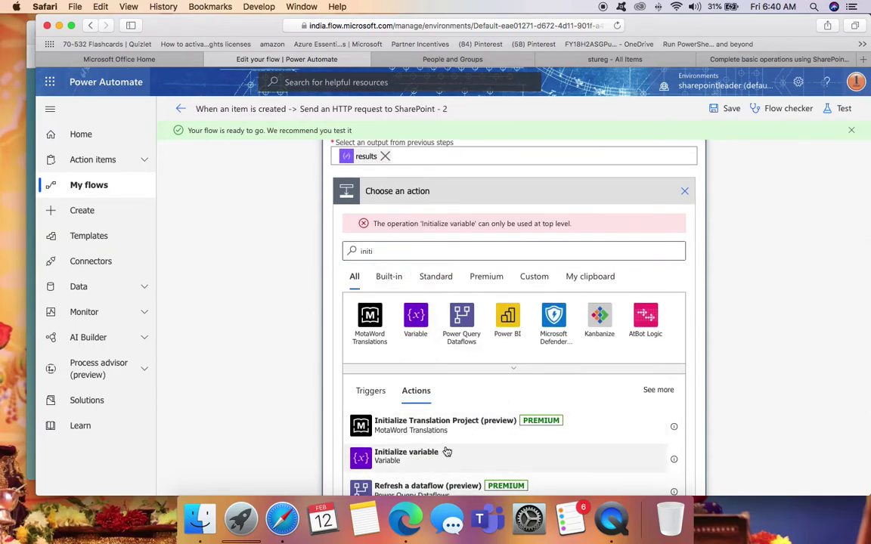
scroll(416, 313, down, 1)
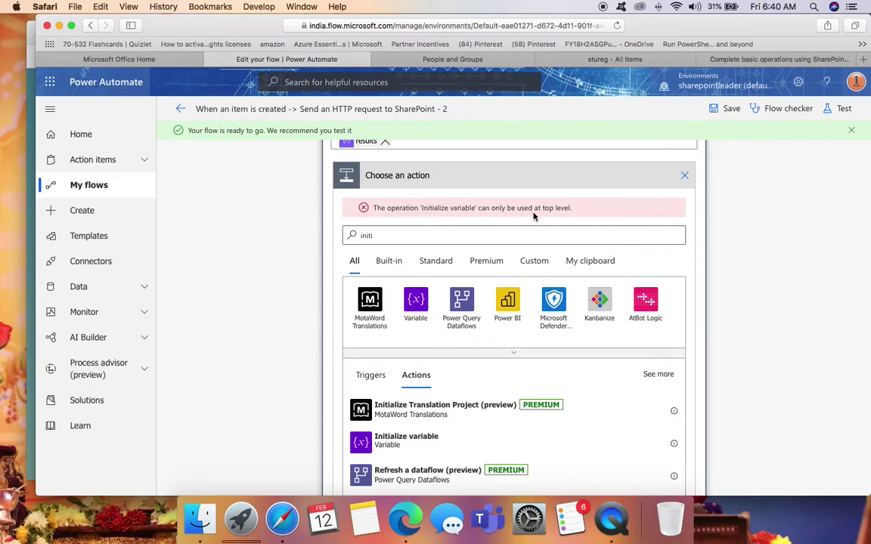
scroll(583, 219, up, 3)
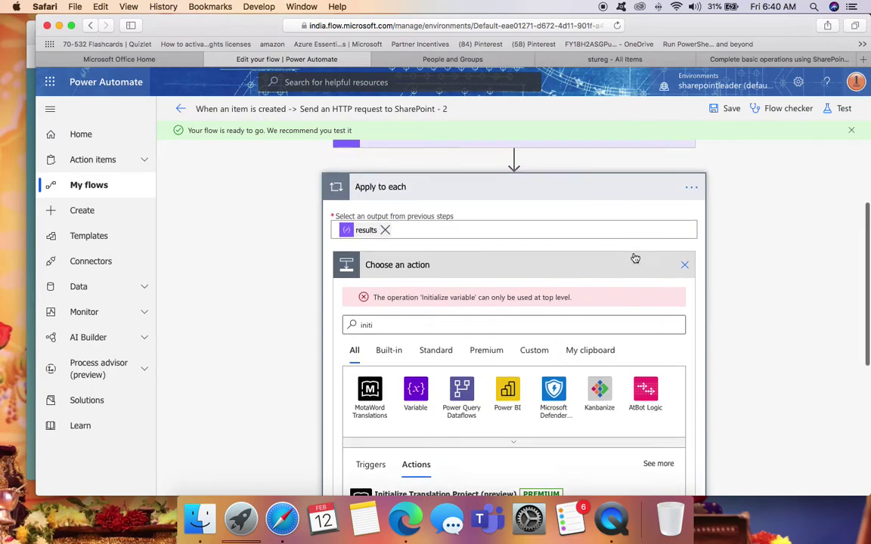
click(684, 266)
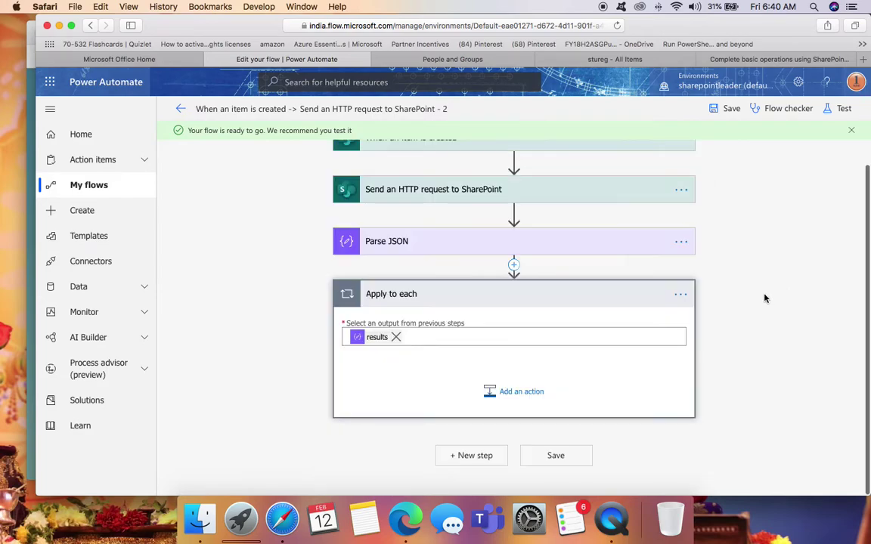
Step: Insert an Initialize variable action between Parse JSON and Apply to each
click(515, 266)
click(513, 281)
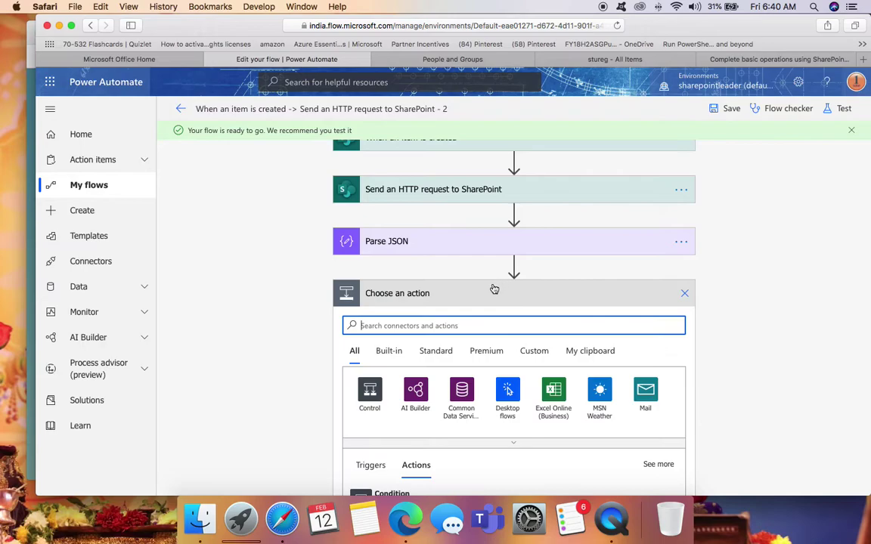
text(ini)
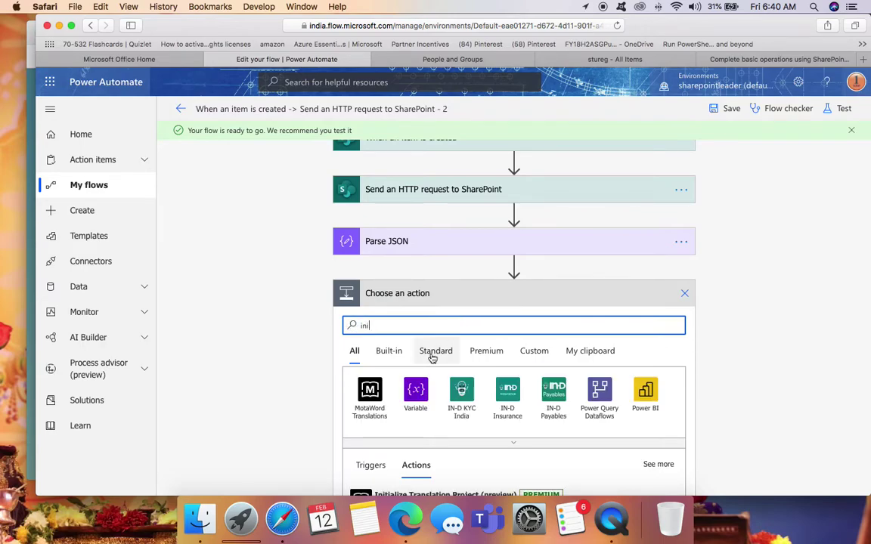
scroll(429, 423, down, 2)
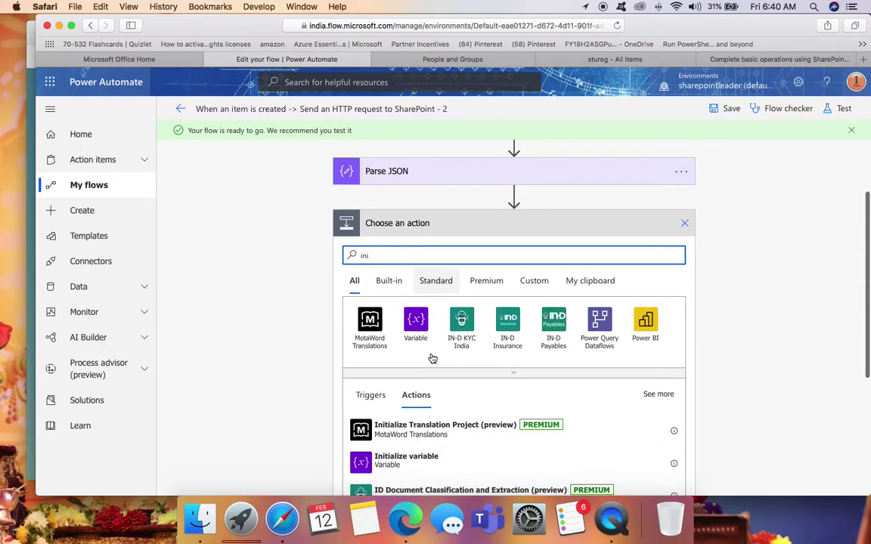
click(424, 461)
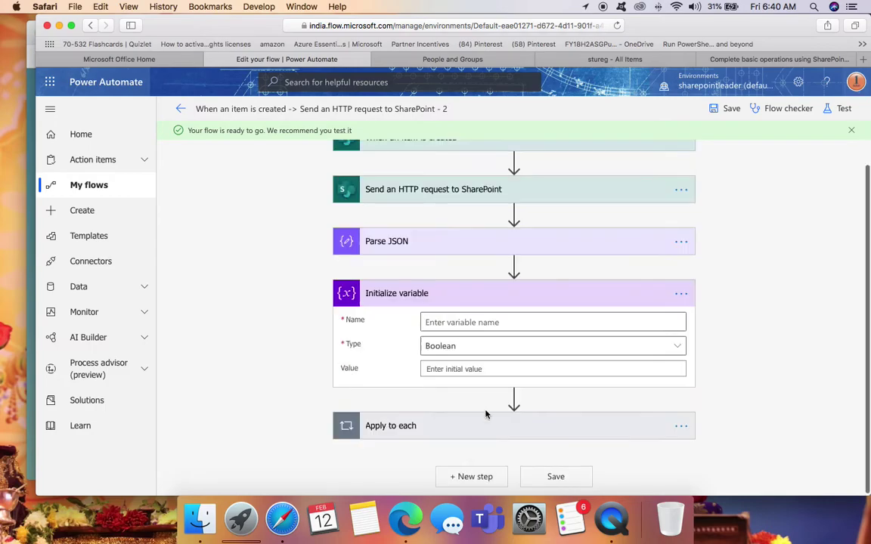
Step: Name the variable EmailString and set its type to String
click(453, 322)
text(Email)
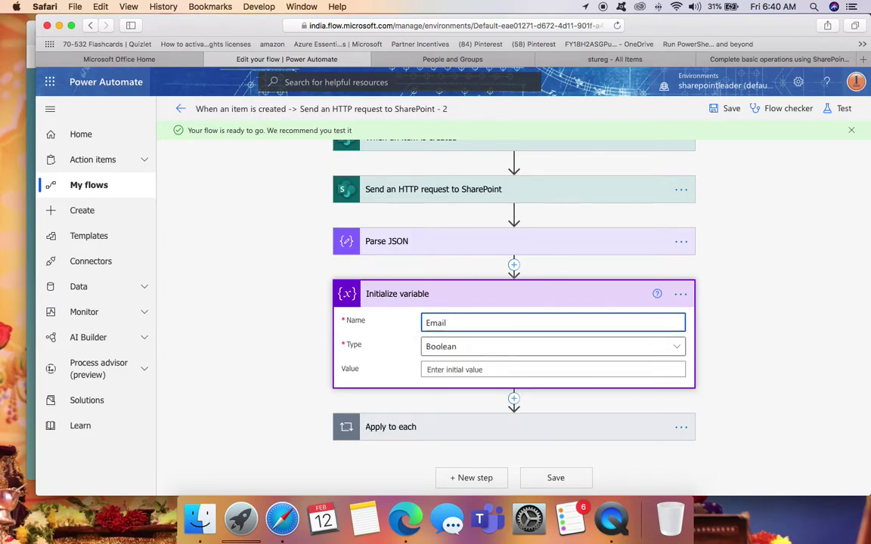
text(String)
click(484, 357)
click(482, 277)
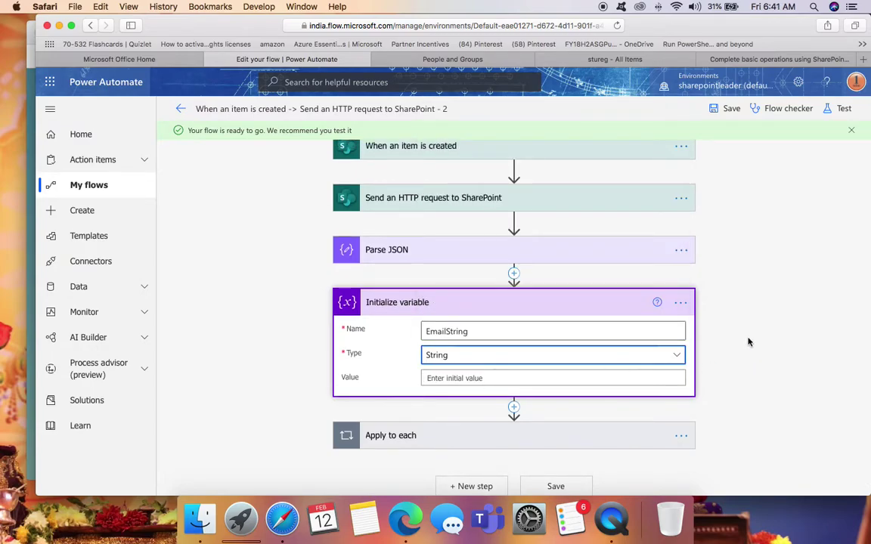
scroll(749, 340, down, 1)
click(552, 427)
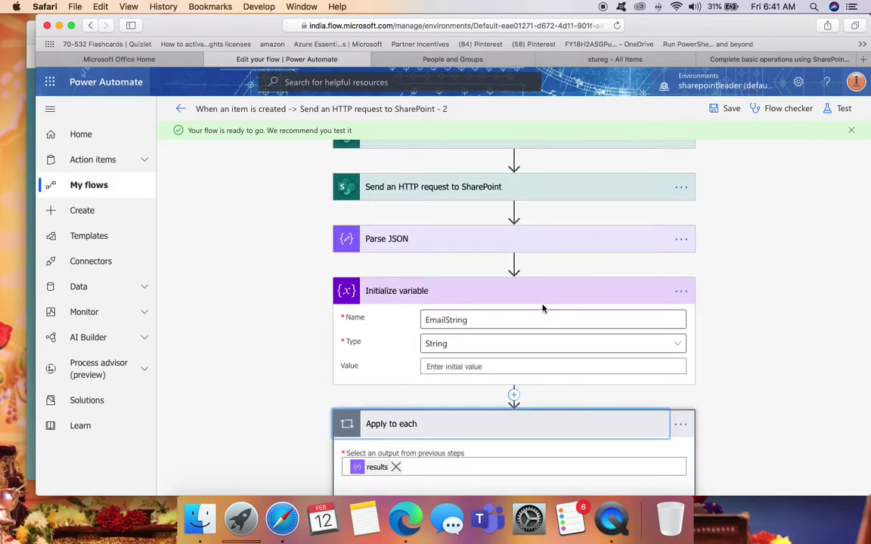
scroll(542, 307, down, 3)
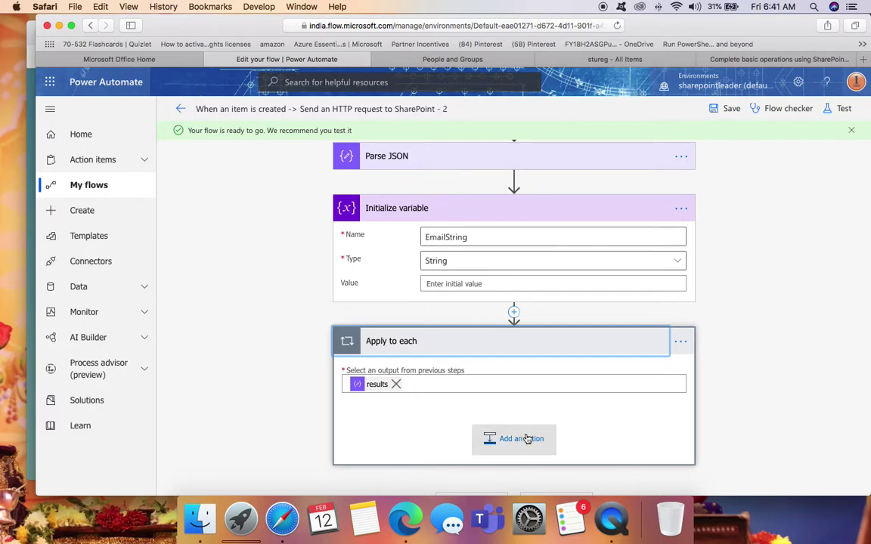
Step: Set the EmailString value to the Email field from Parse JSON dynamic content
click(453, 285)
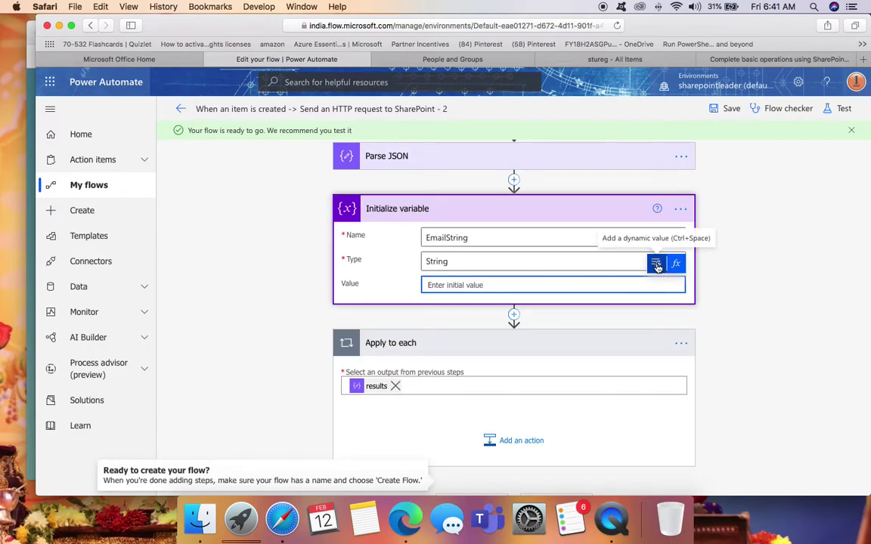
click(657, 267)
scroll(455, 408, down, 1)
scroll(453, 403, down, 3)
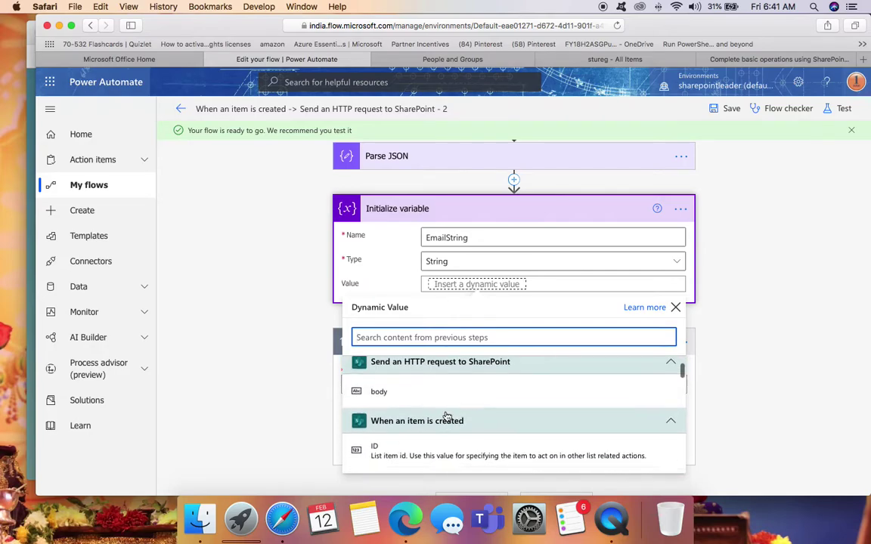
scroll(447, 417, down, 4)
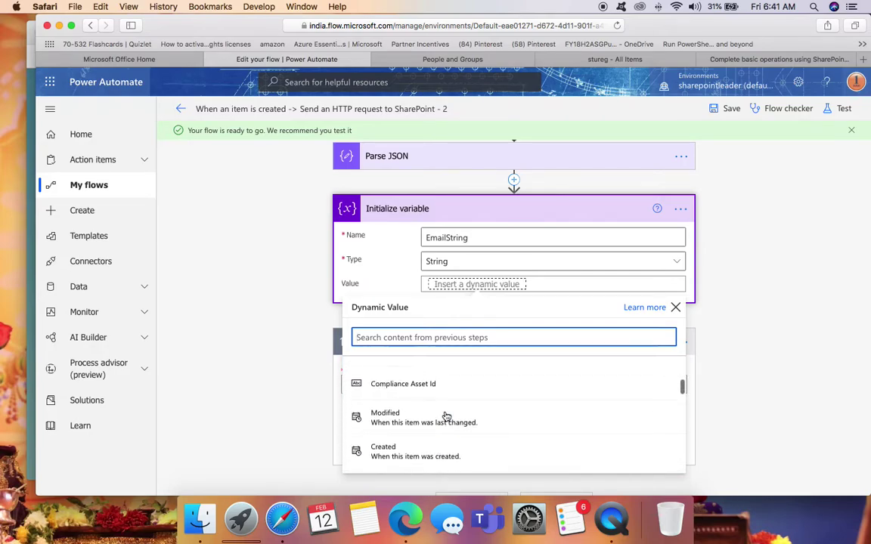
scroll(446, 416, up, 8)
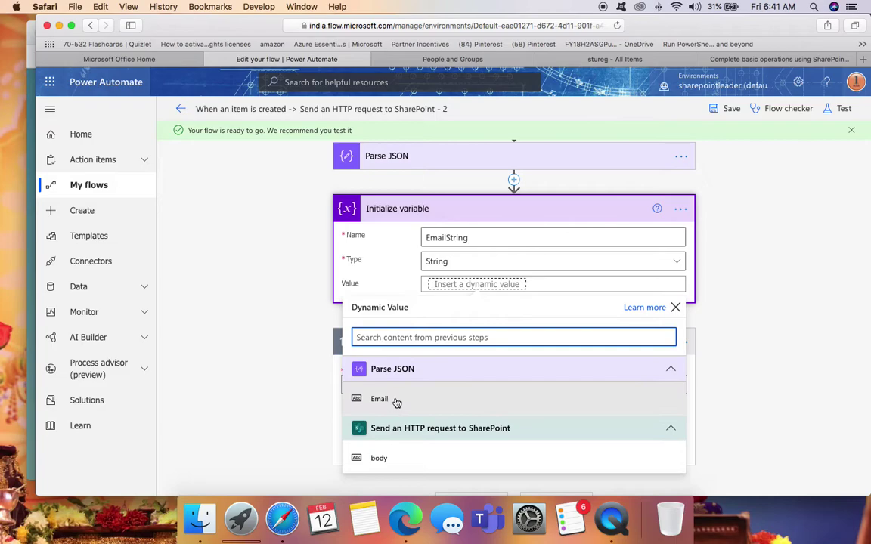
click(389, 400)
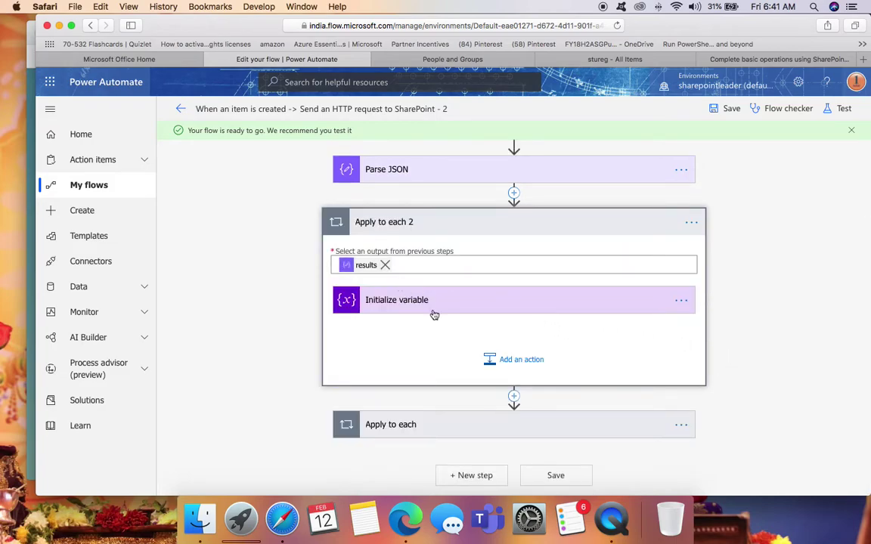
Step: Expand the wrapped variable step to review the new Apply to each 2 loop around it
click(518, 307)
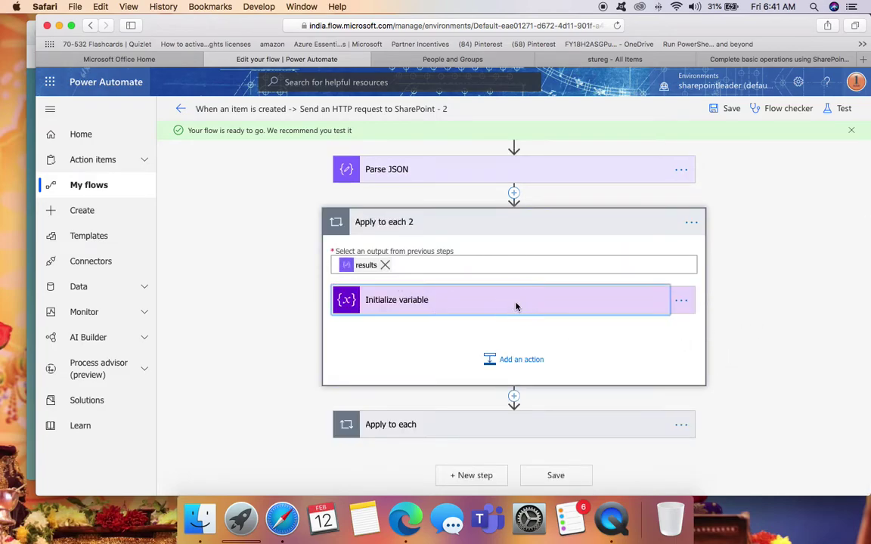
scroll(472, 348, down, 1)
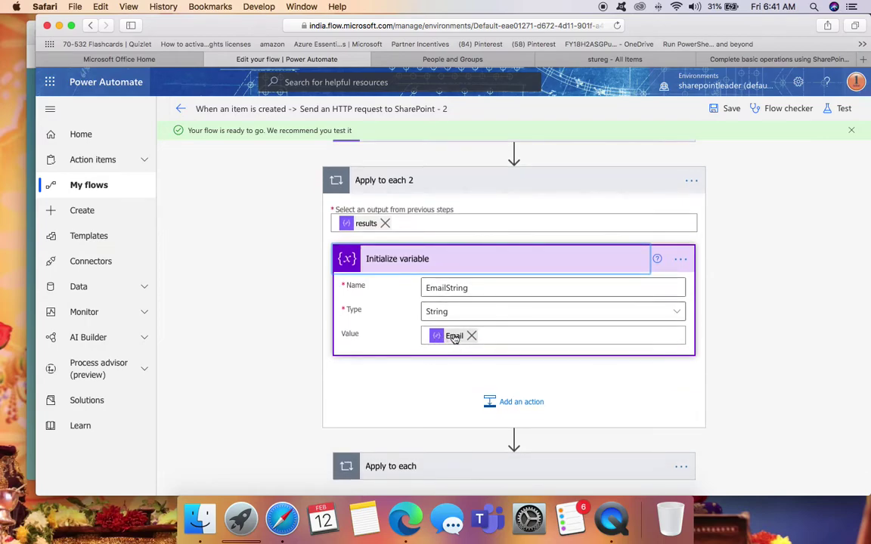
scroll(756, 340, down, 1)
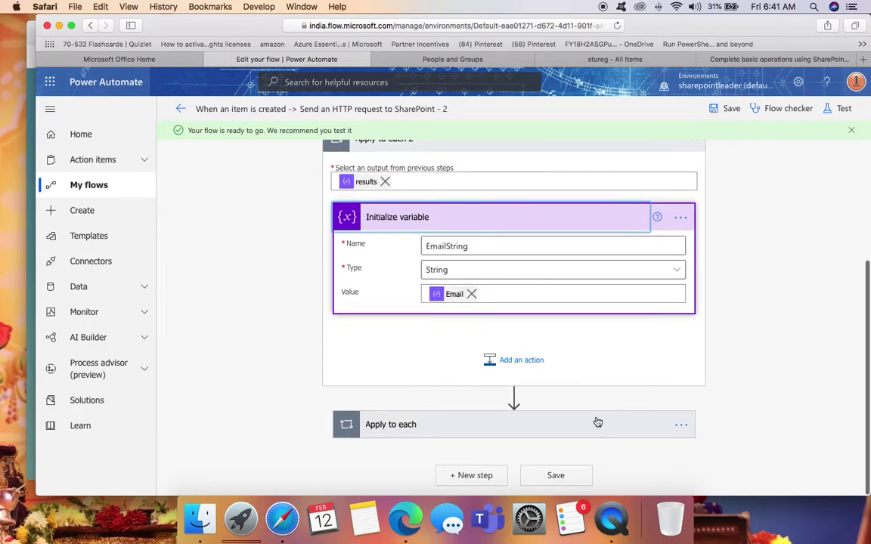
scroll(582, 364, down, 1)
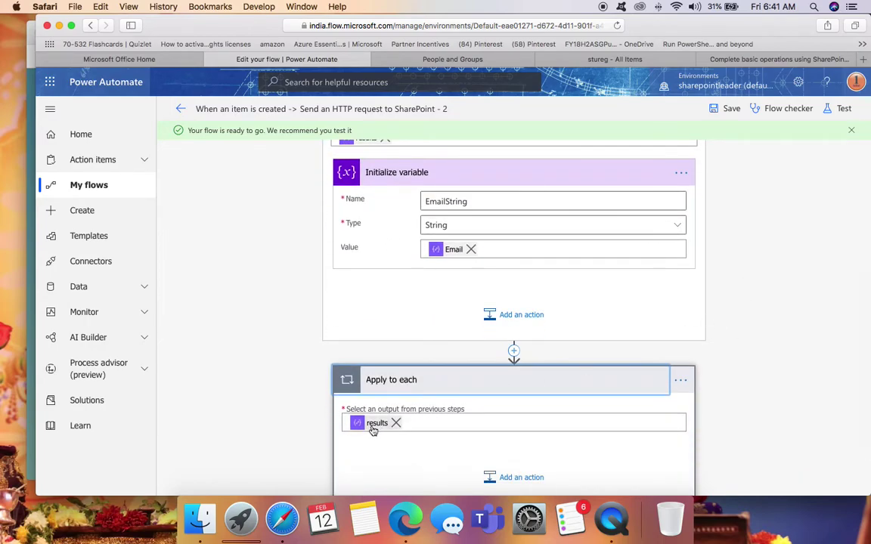
mouse_move(373, 429)
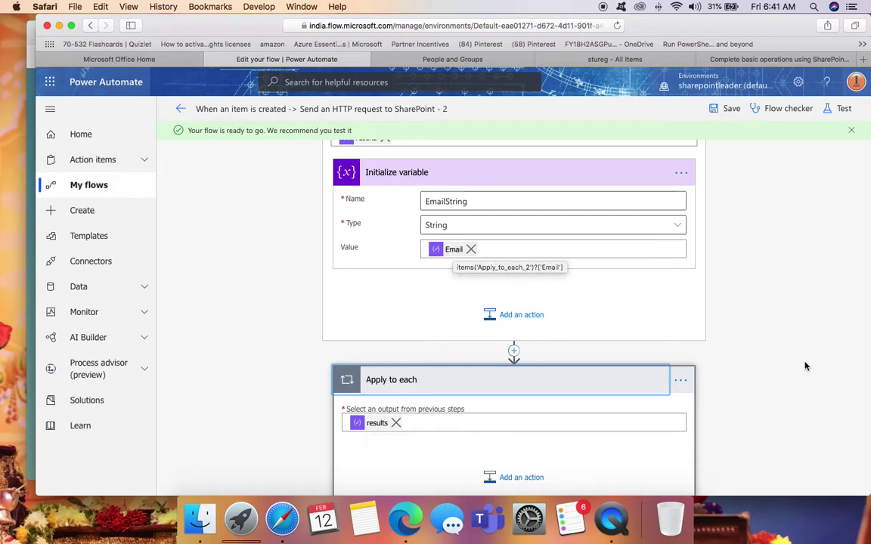
scroll(798, 361, down, 1)
scroll(798, 361, down, 1)
click(515, 409)
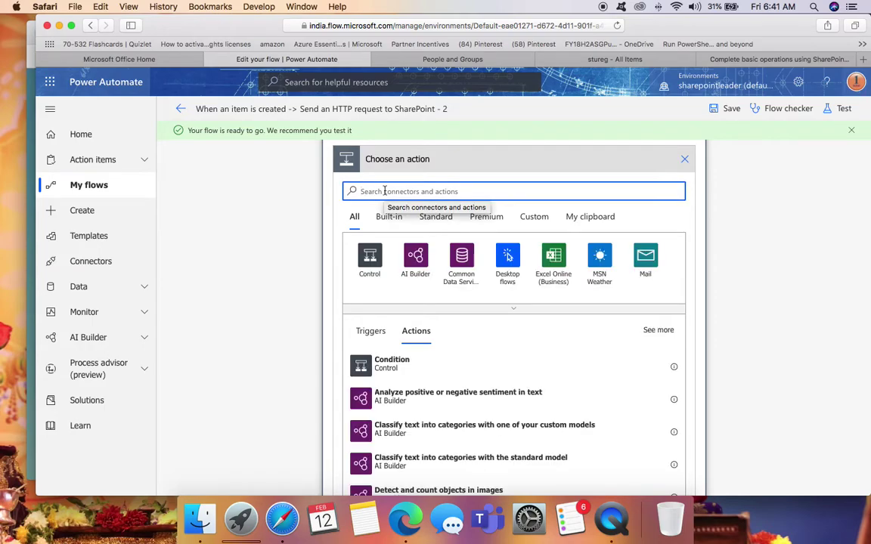
text(send)
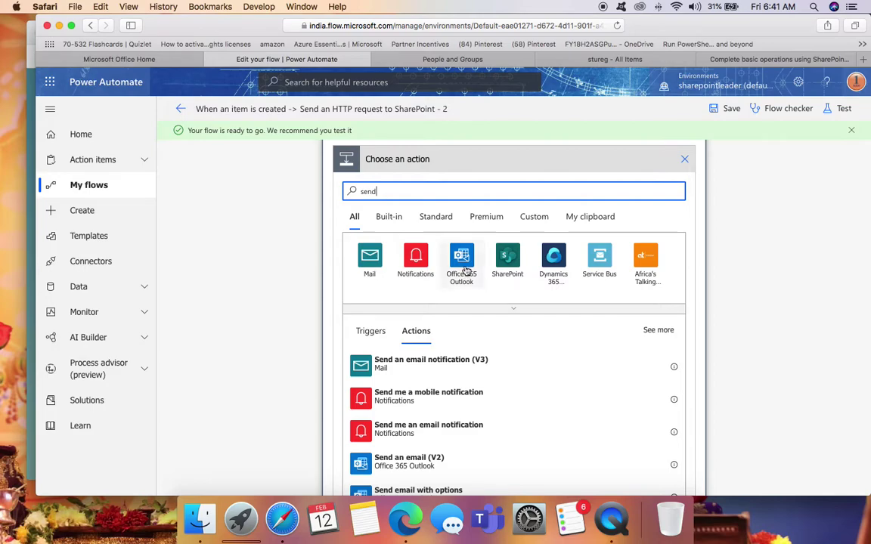
scroll(462, 359, down, 2)
scroll(462, 359, up, 1)
click(428, 439)
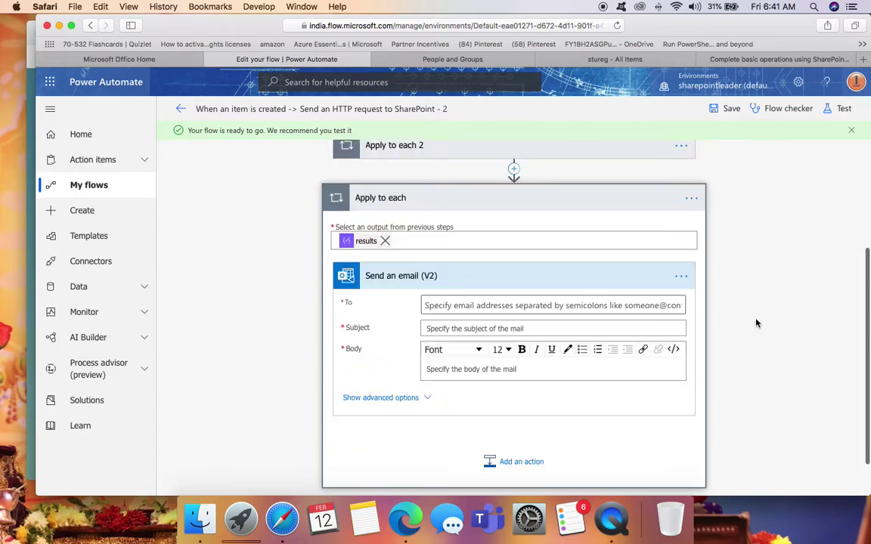
click(437, 304)
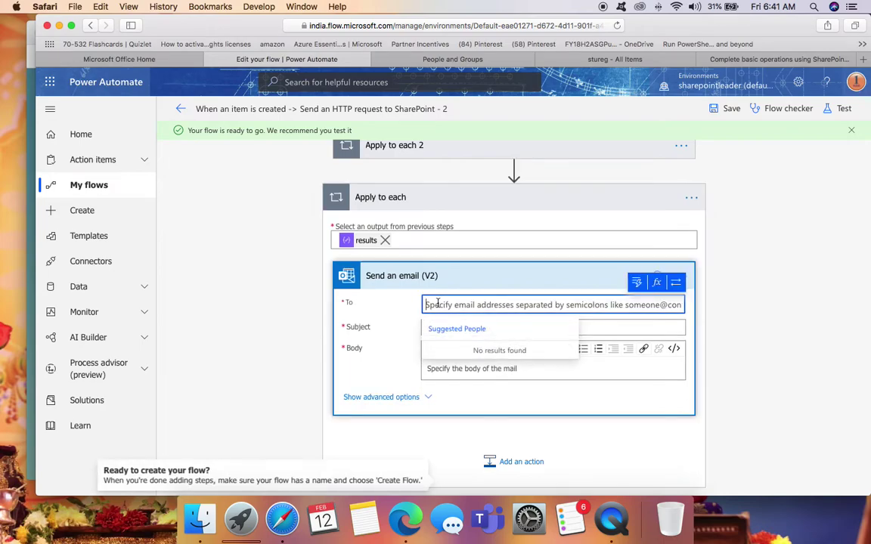
click(637, 287)
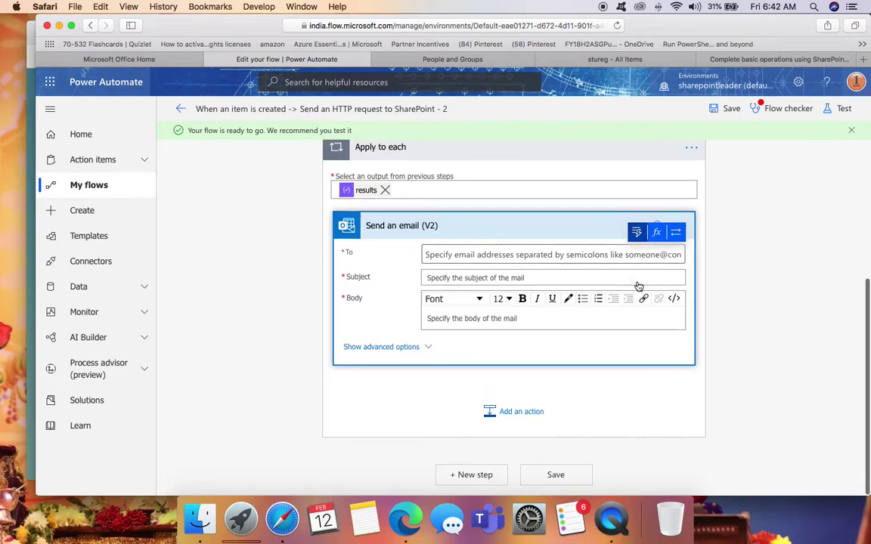
click(655, 237)
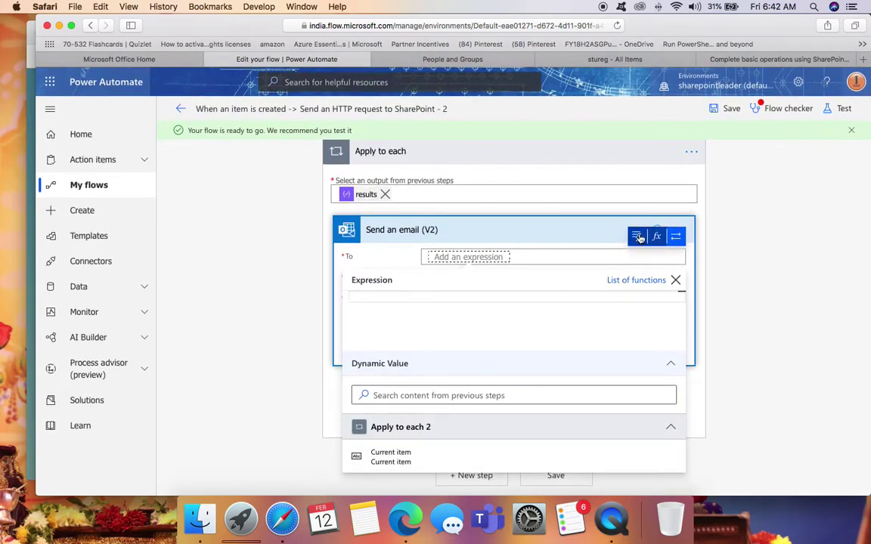
click(637, 237)
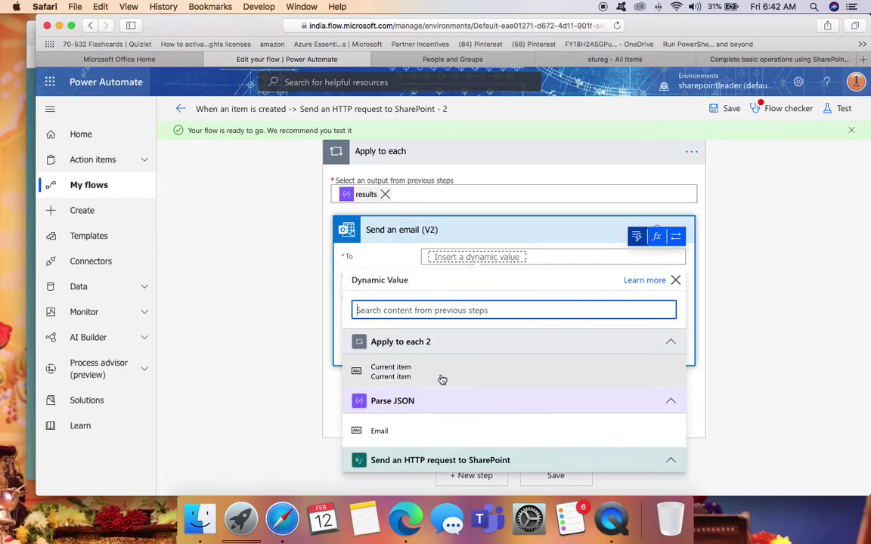
scroll(440, 377, down, 2)
scroll(439, 399, down, 5)
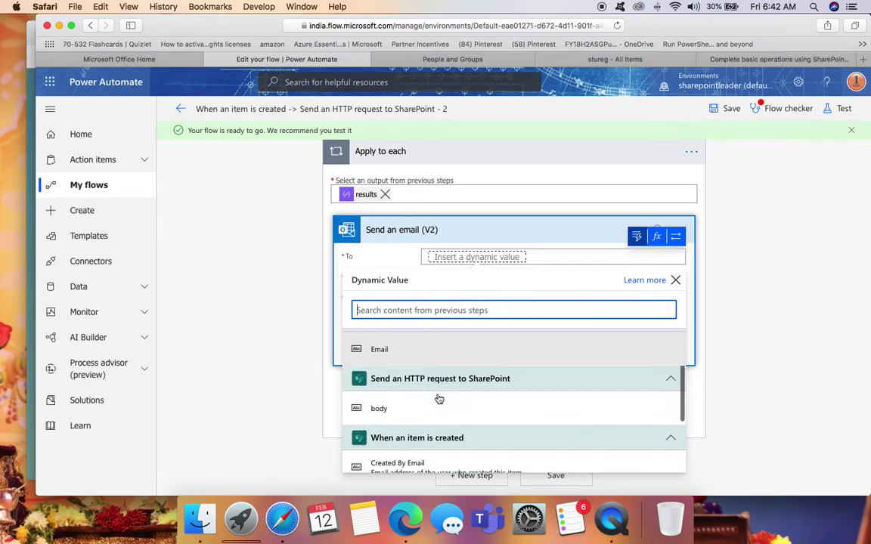
scroll(440, 399, up, 2)
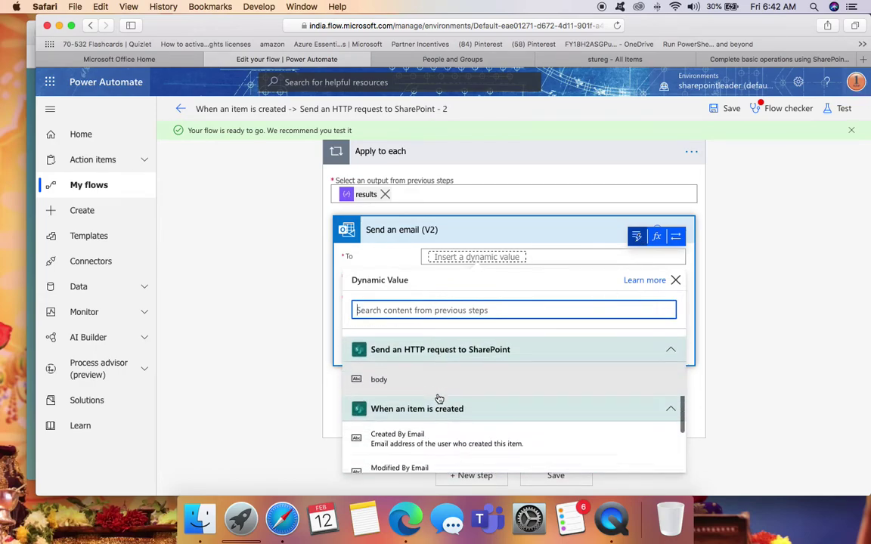
scroll(437, 399, down, 3)
click(508, 407)
scroll(455, 390, down, 5)
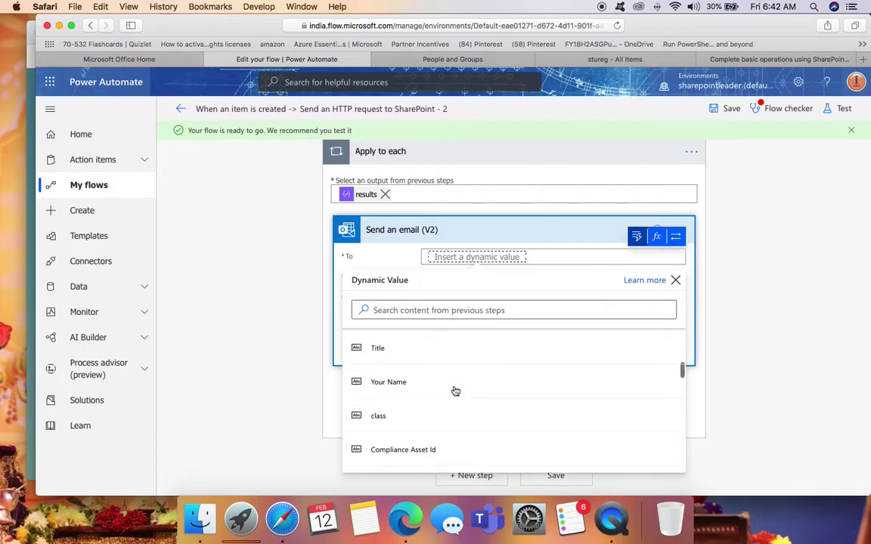
scroll(455, 390, up, 4)
scroll(455, 390, up, 10)
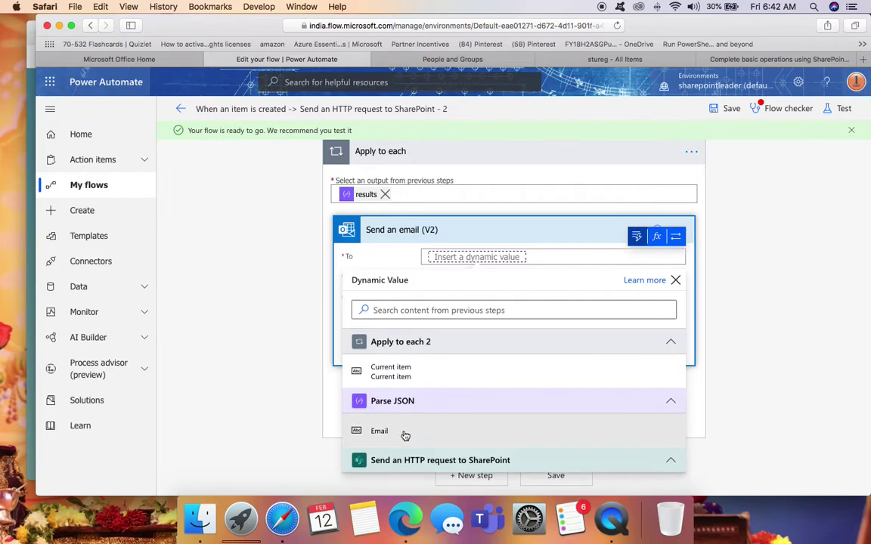
click(813, 313)
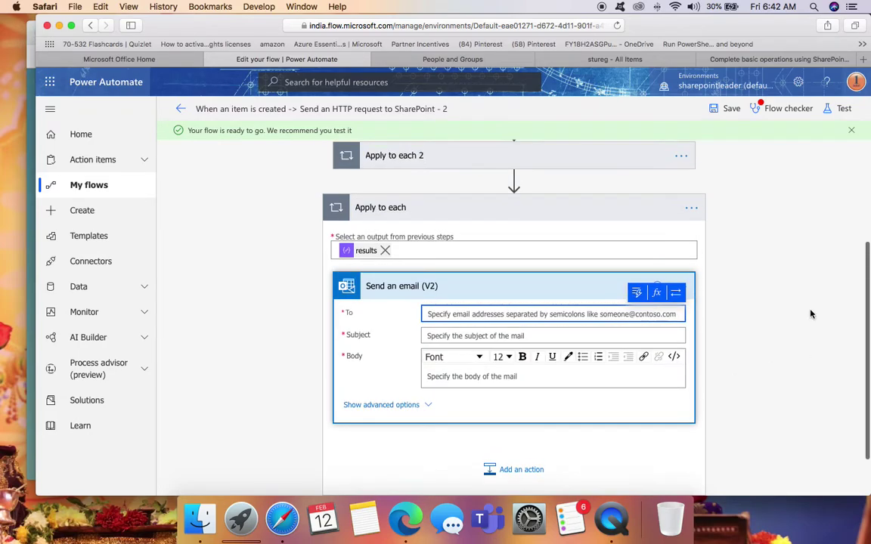
scroll(810, 314, up, 3)
scroll(811, 314, up, 1)
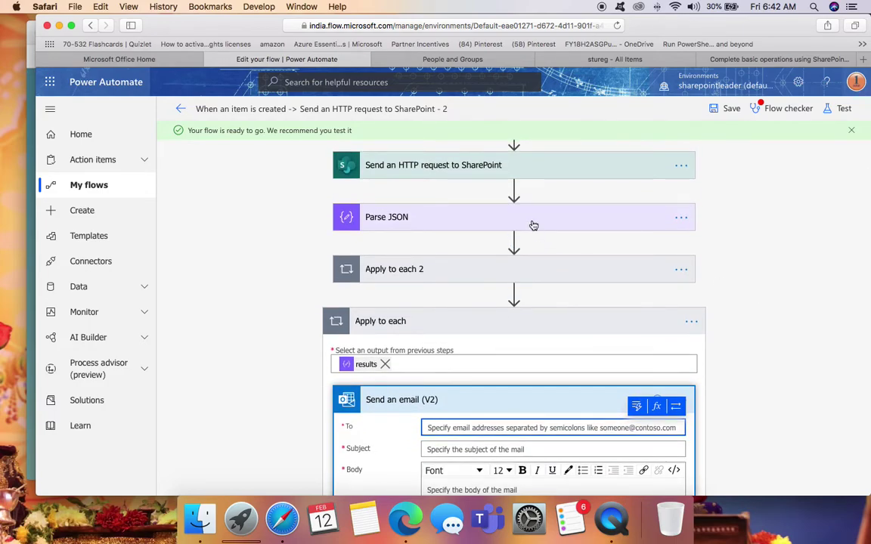
scroll(533, 225, up, 1)
scroll(542, 225, down, 4)
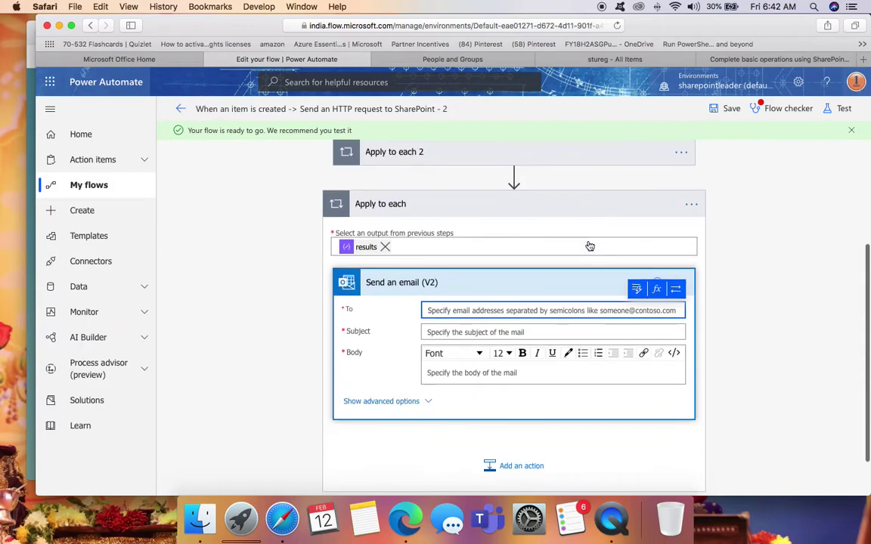
scroll(590, 246, down, 1)
scroll(590, 246, up, 5)
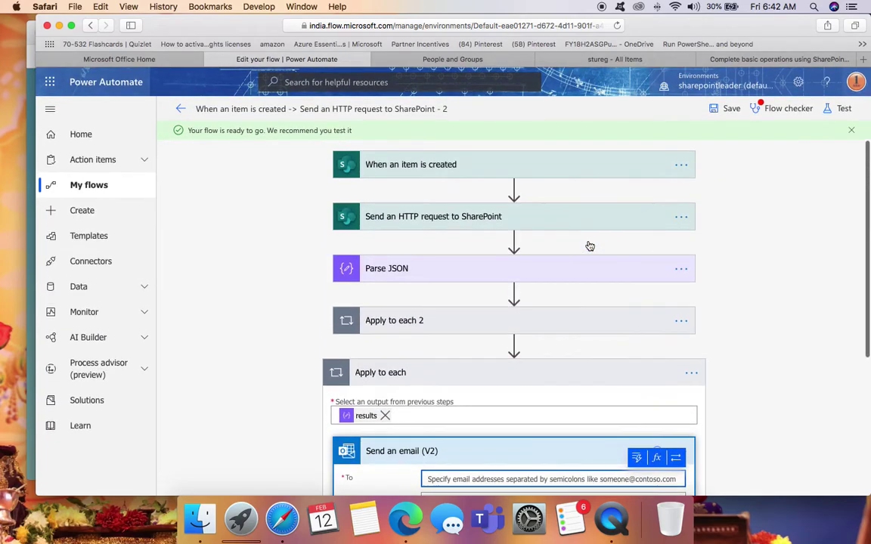
Step: Delete the Apply to each 2 loop and its Initialize variable step, confirming with OK
click(554, 264)
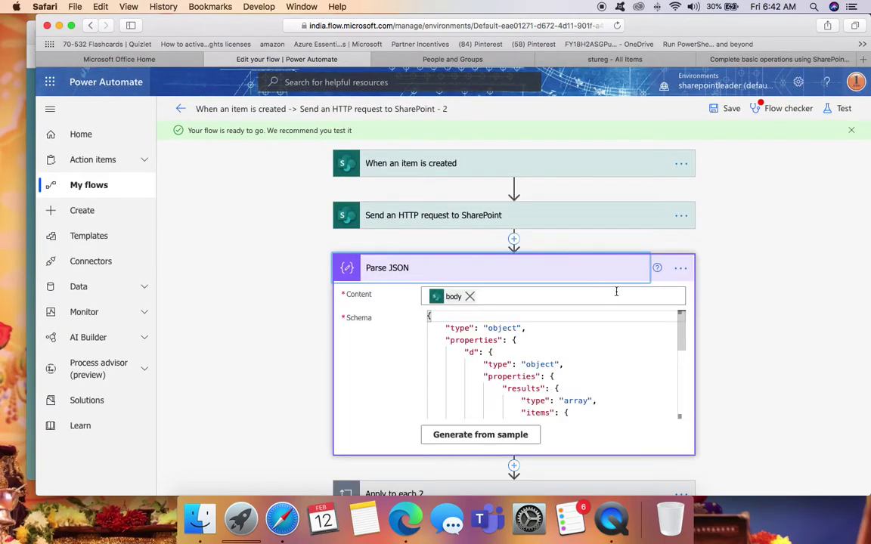
scroll(617, 293, down, 3)
click(574, 360)
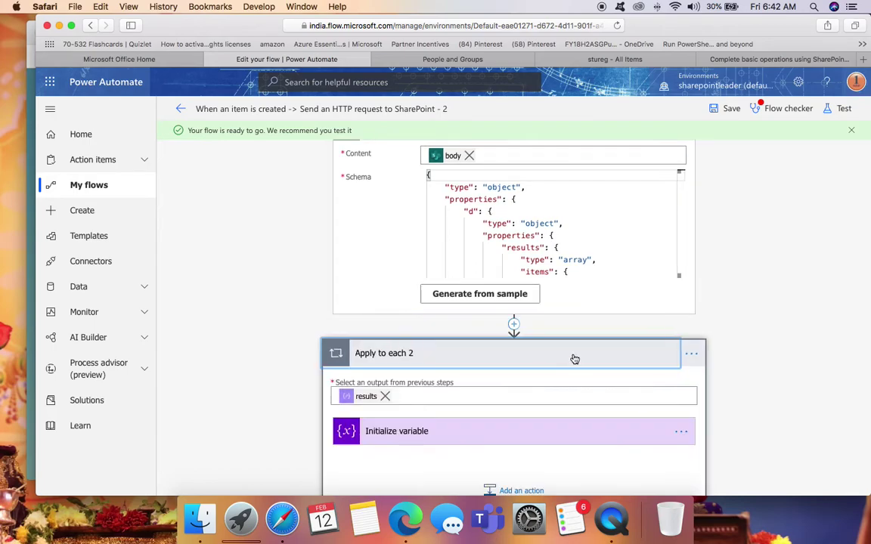
scroll(573, 360, down, 2)
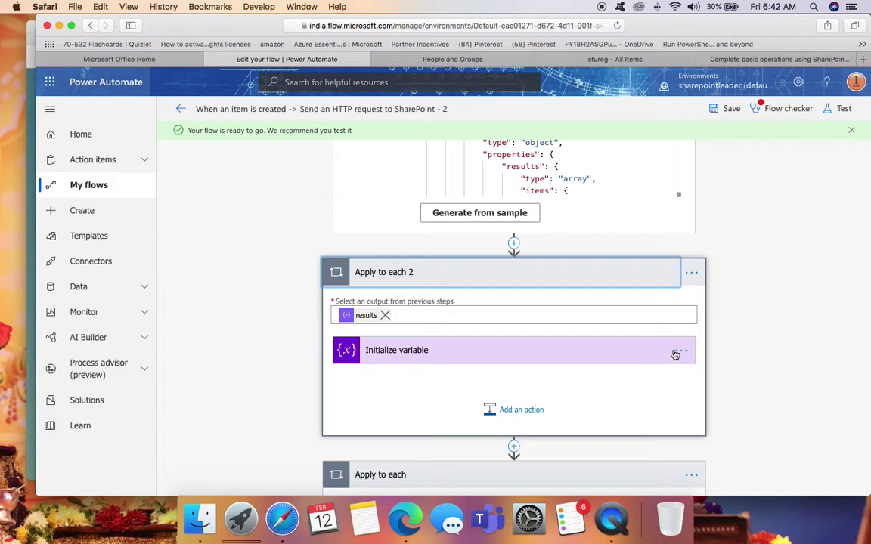
scroll(620, 349, down, 3)
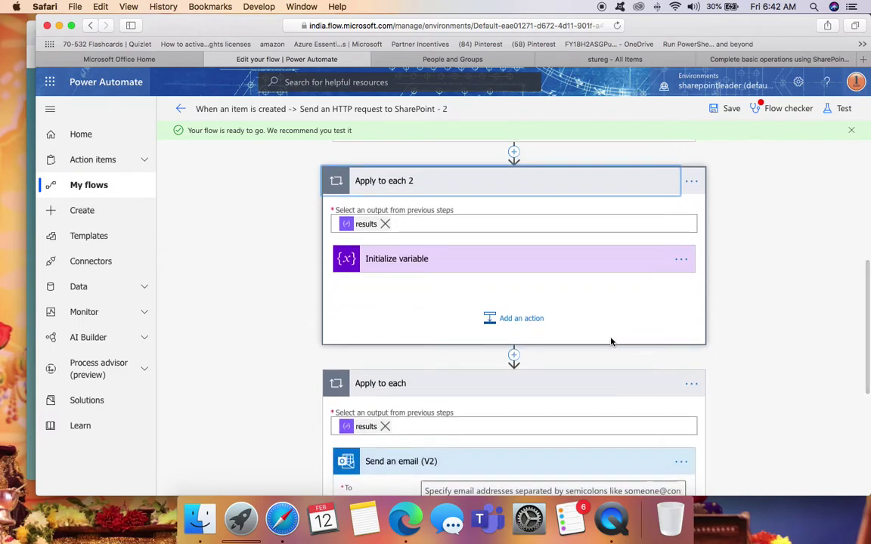
click(692, 182)
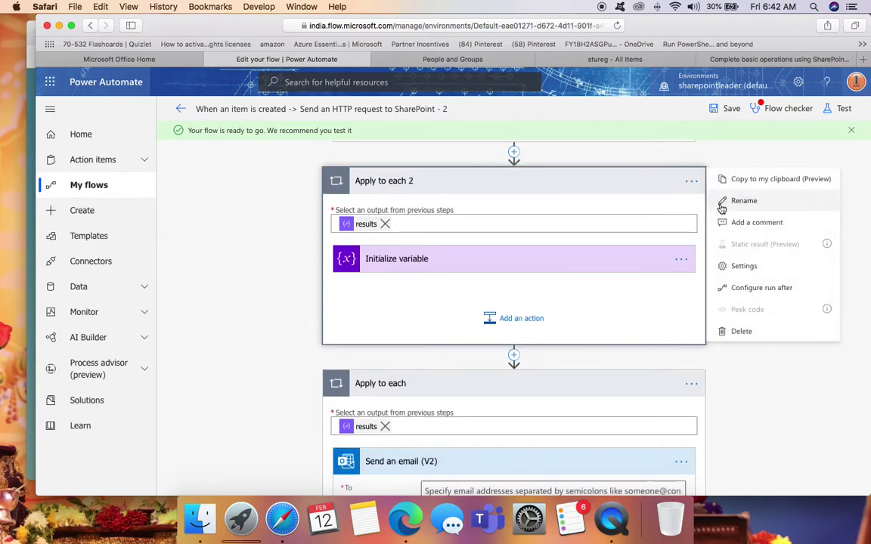
click(772, 333)
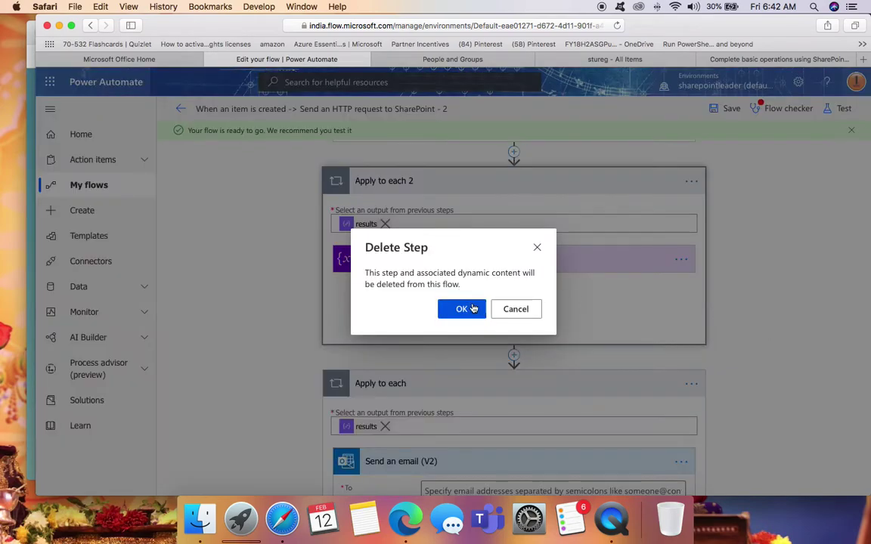
click(457, 309)
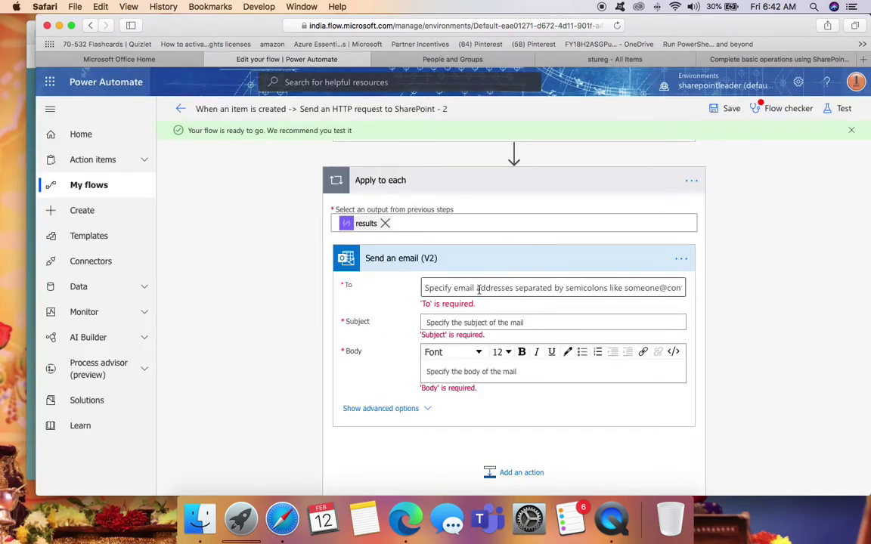
Step: Address Send an email (V2) to the dynamic Email value, with subject and body 'test'
scroll(481, 284, up, 3)
scroll(478, 293, down, 3)
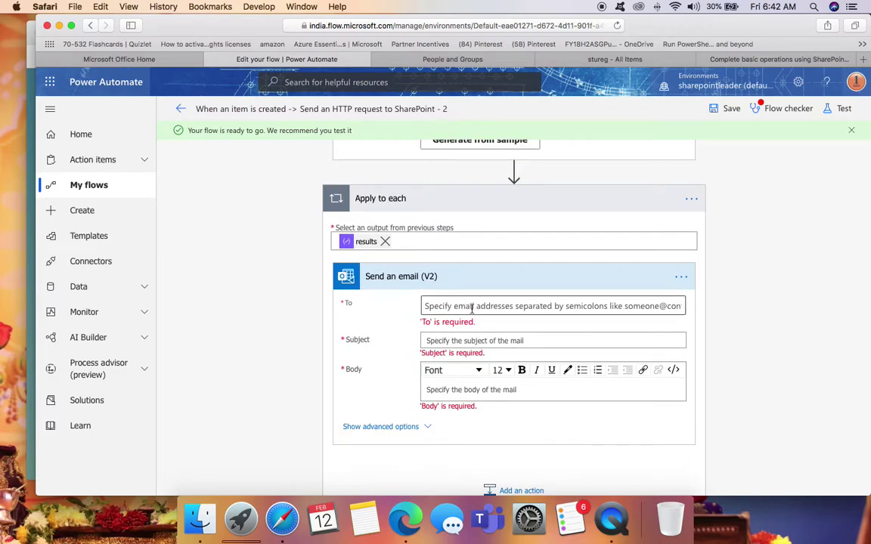
click(472, 308)
click(637, 283)
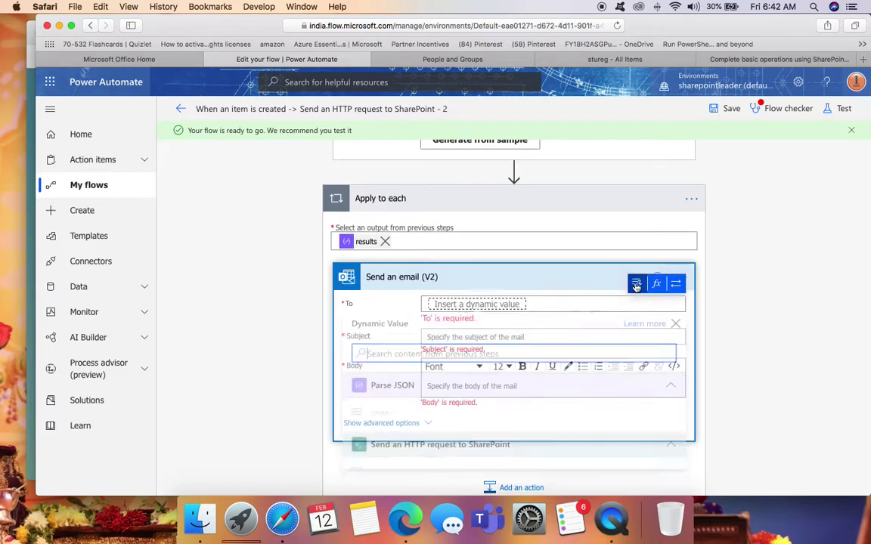
click(402, 422)
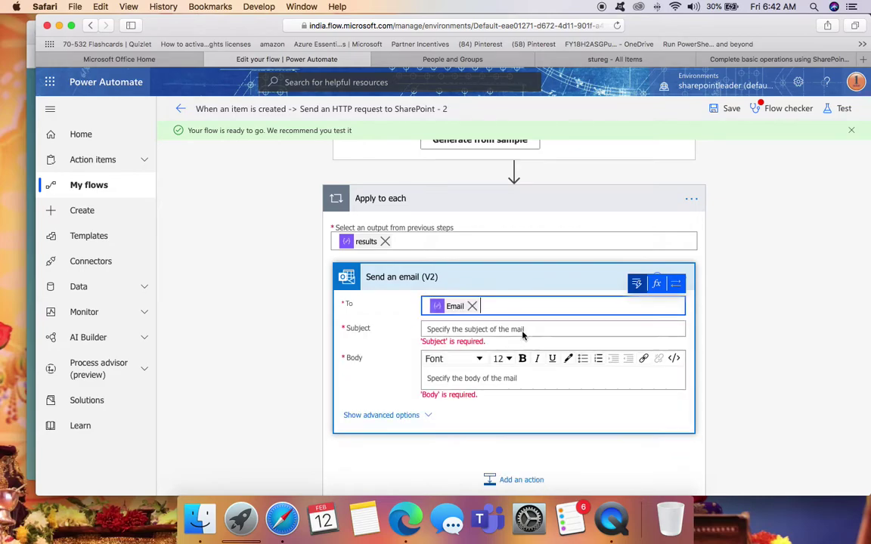
click(457, 329)
text(test)
scroll(459, 340, up, 1)
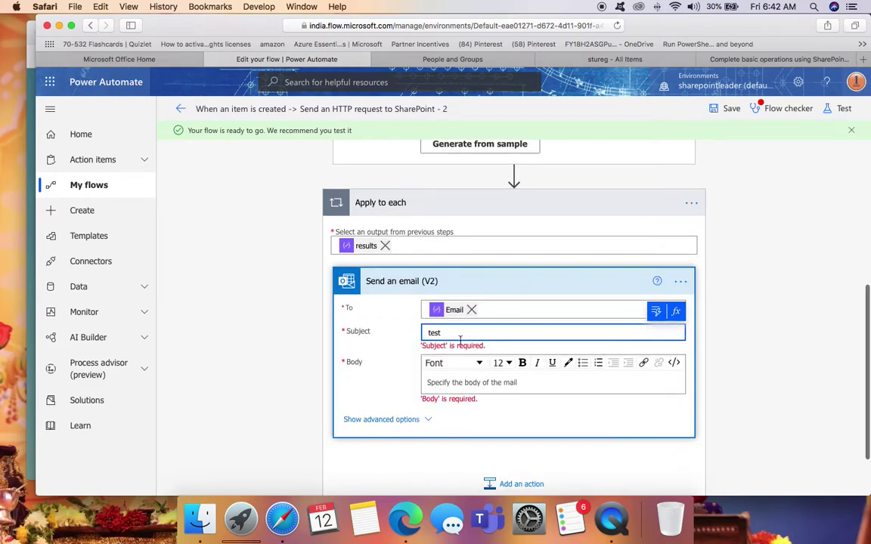
click(475, 379)
text(test)
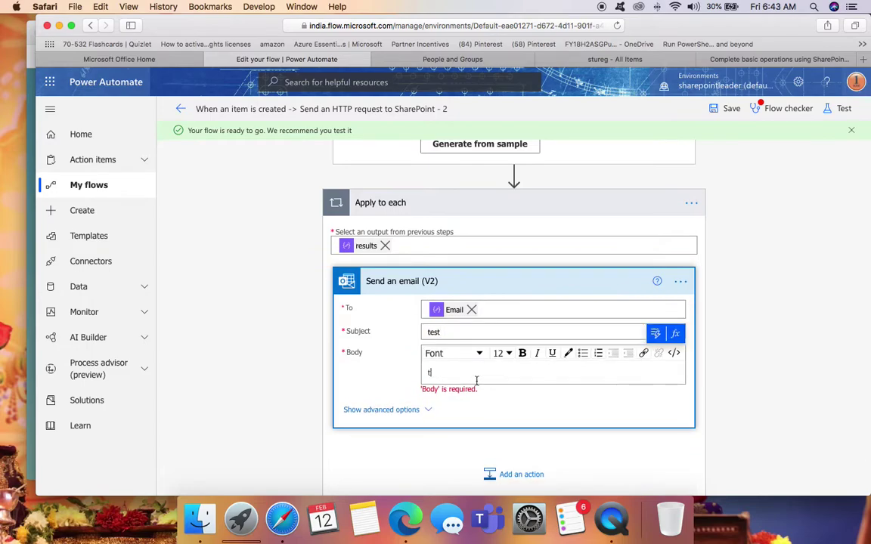
click(748, 333)
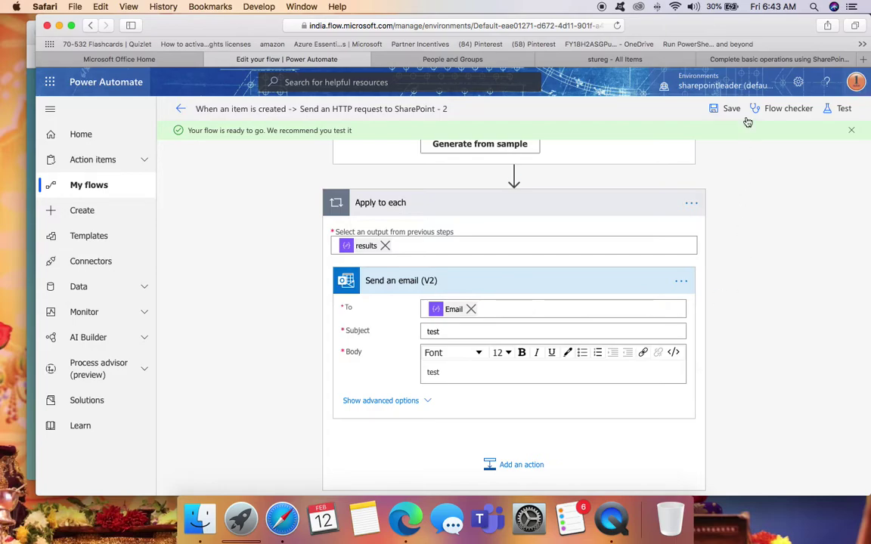
Step: Save the flow and scroll through the editor to review it
click(727, 108)
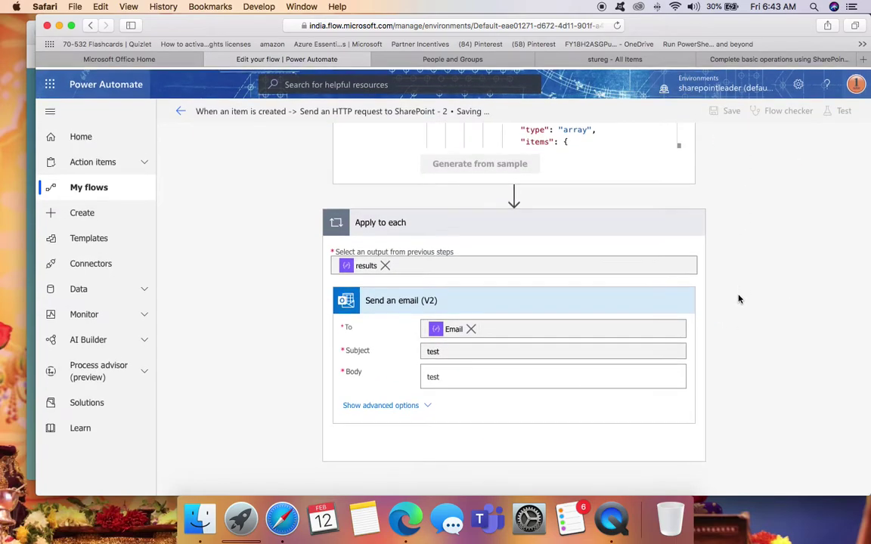
scroll(505, 324, down, 3)
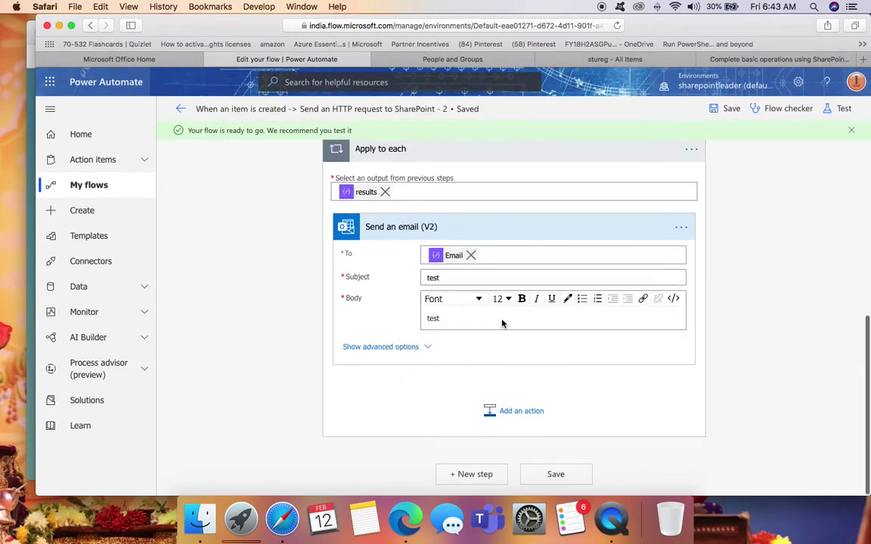
scroll(451, 286, up, 6)
scroll(502, 321, up, 2)
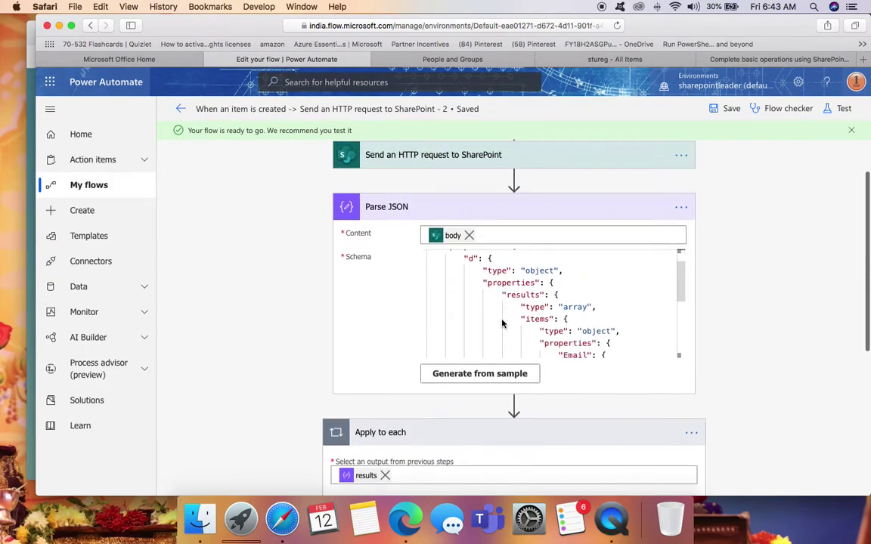
scroll(501, 320, down, 6)
scroll(501, 320, down, 2)
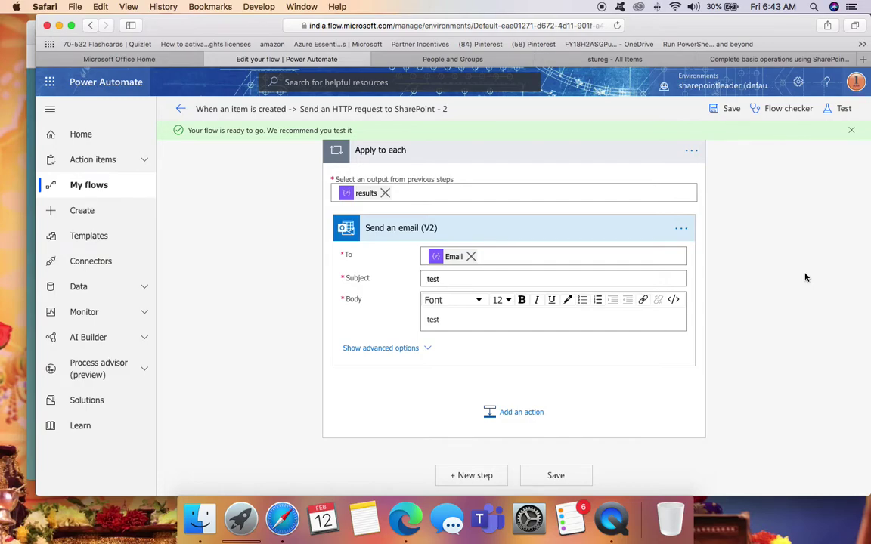
Step: Add a stureg list item with Title 'mr', a student's name, and class 7
click(554, 57)
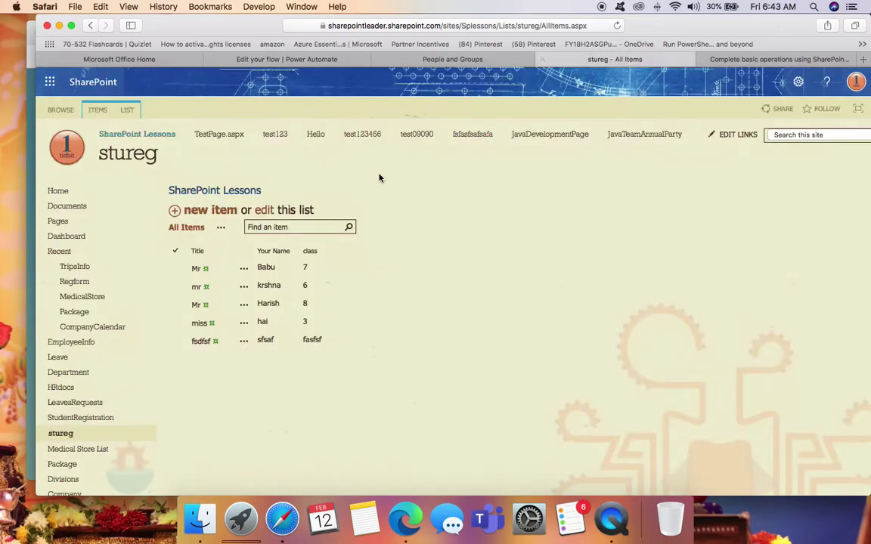
click(211, 213)
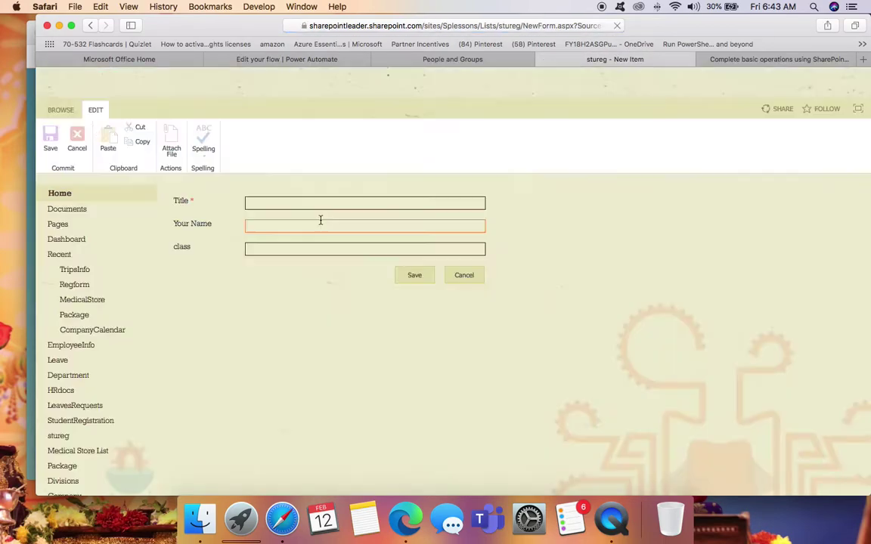
text(mr)
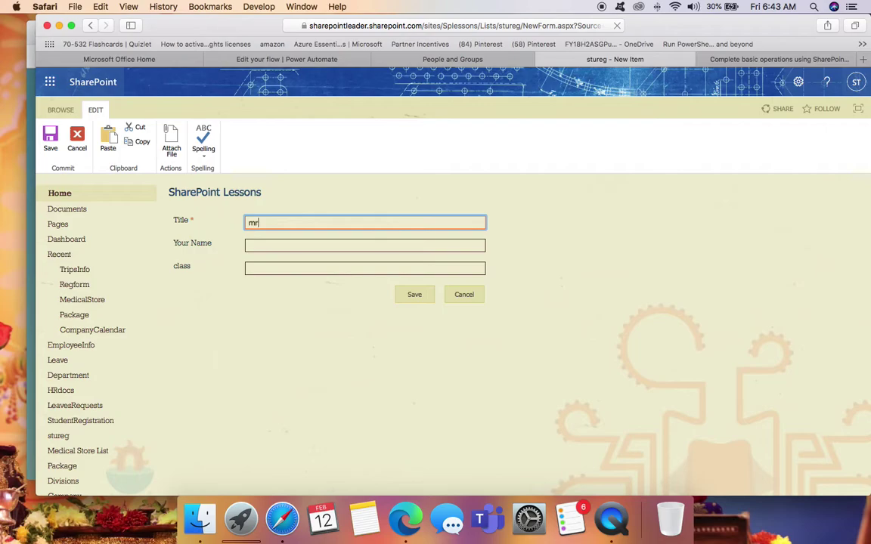
key(Tab)
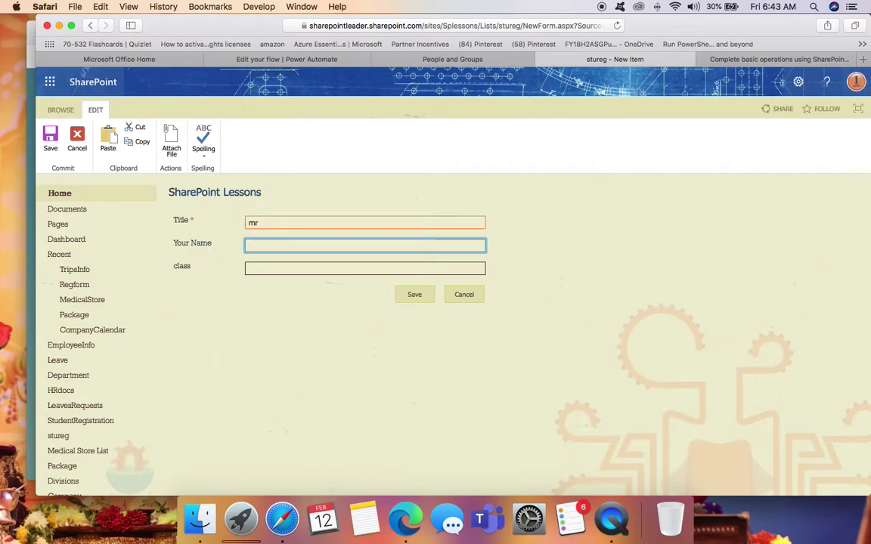
text(krishna)
click(286, 274)
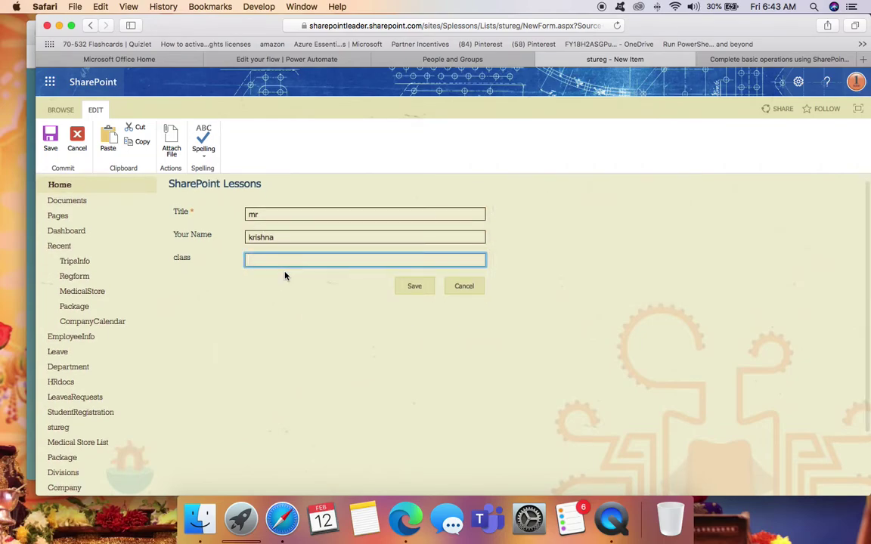
text(7)
click(430, 293)
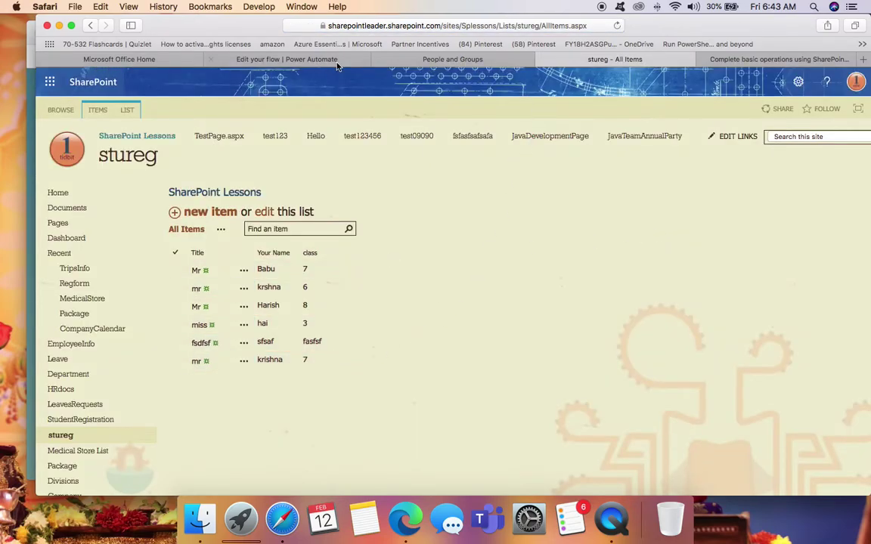
click(287, 59)
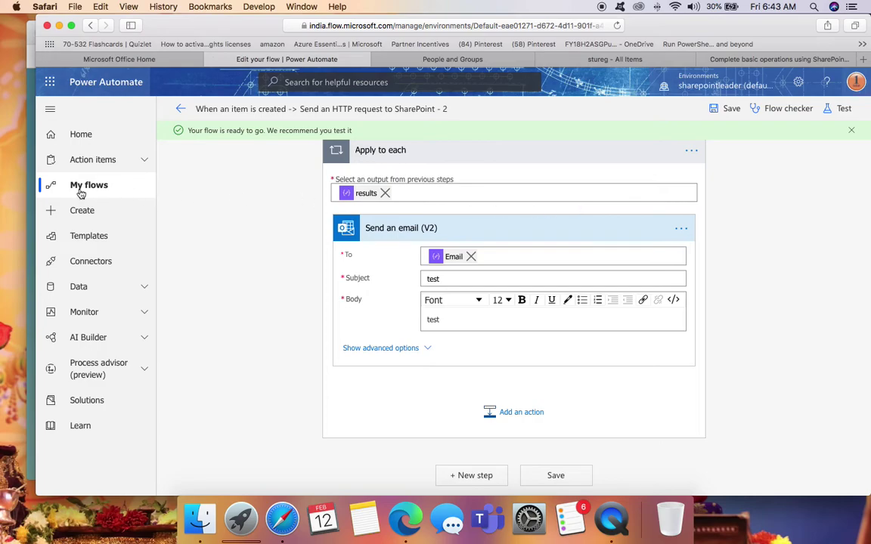
Step: Open the newest flow's details page from My flows and reload it to check for runs
click(81, 194)
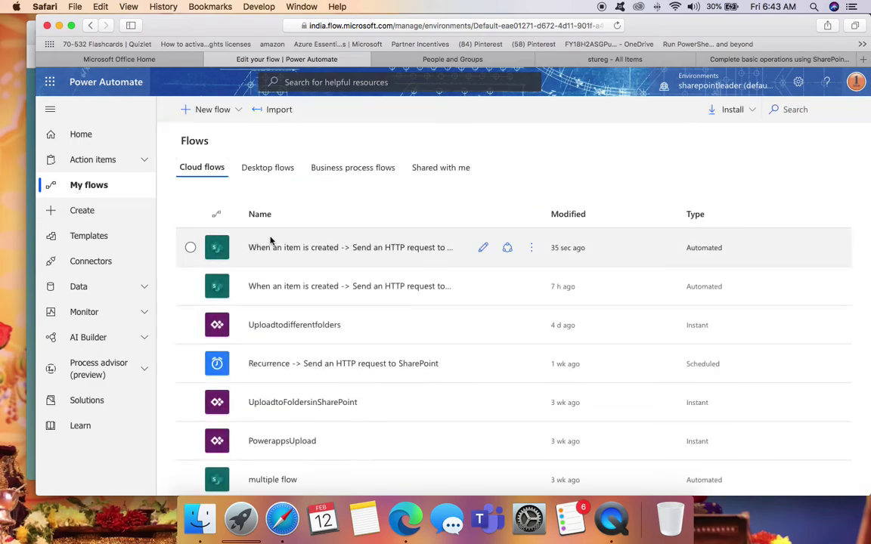
click(348, 252)
click(347, 248)
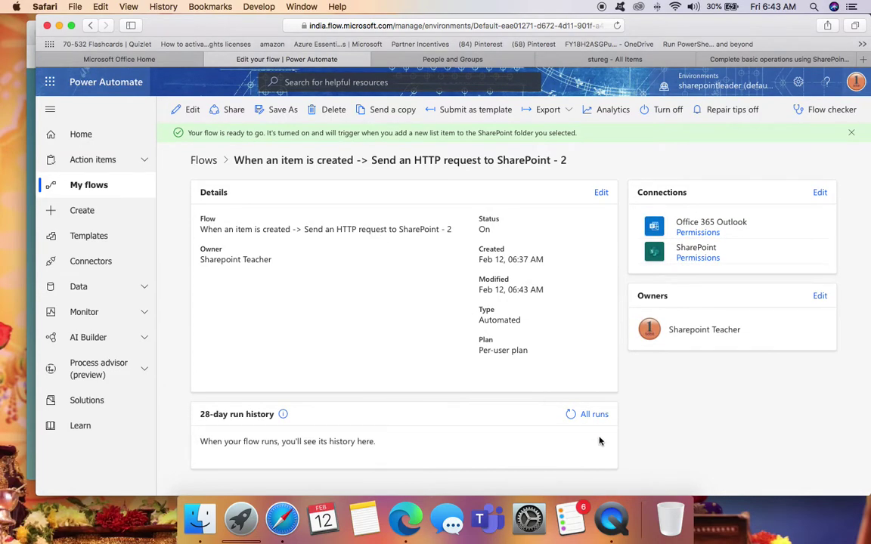
click(596, 411)
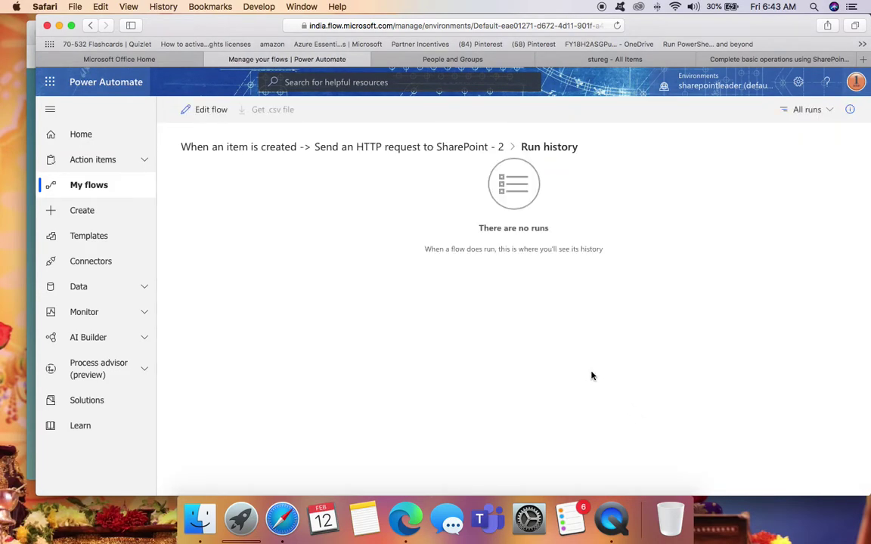
click(89, 186)
click(346, 254)
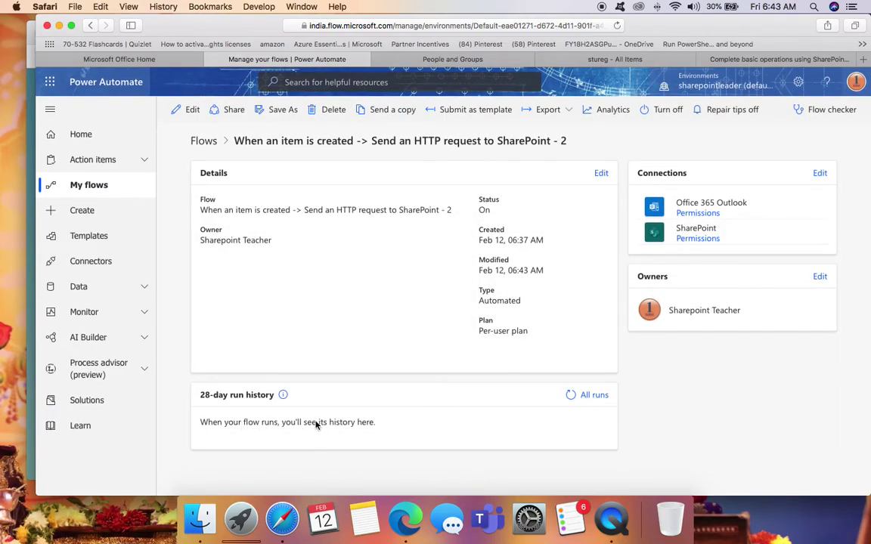
click(492, 27)
key(Return)
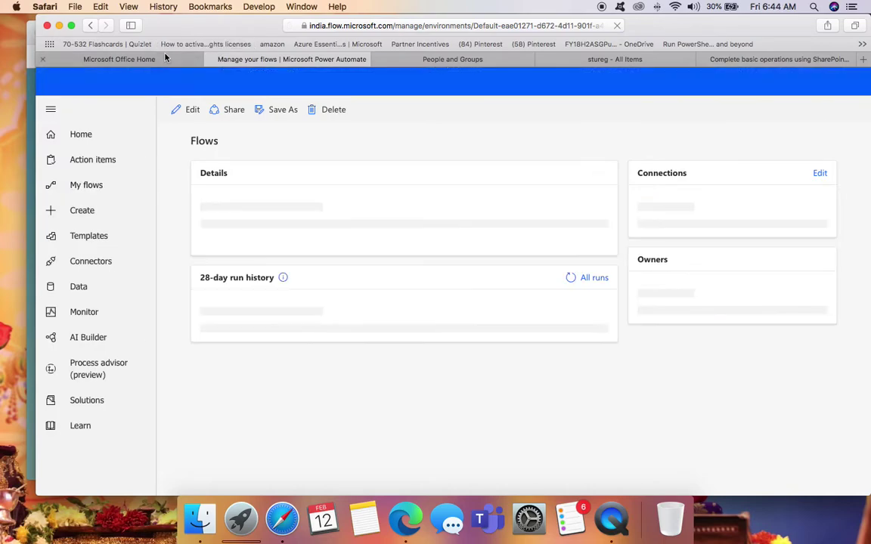
Step: Open Outlook from Office home and check the inbox's Other mail for the Power Automate message
click(166, 57)
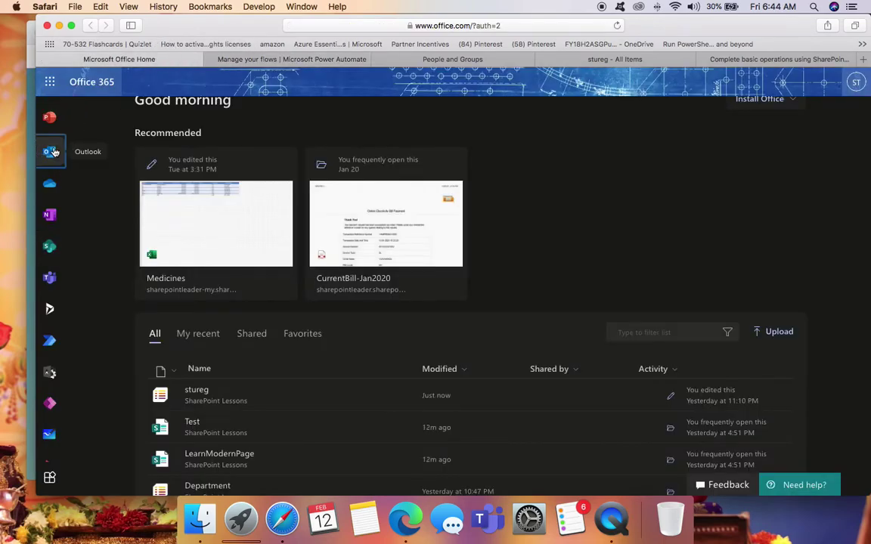
click(53, 152)
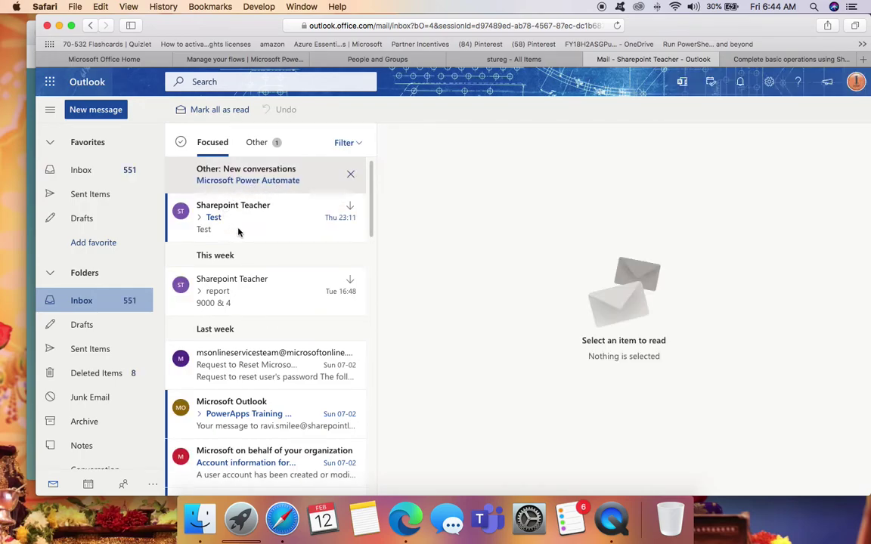
click(259, 143)
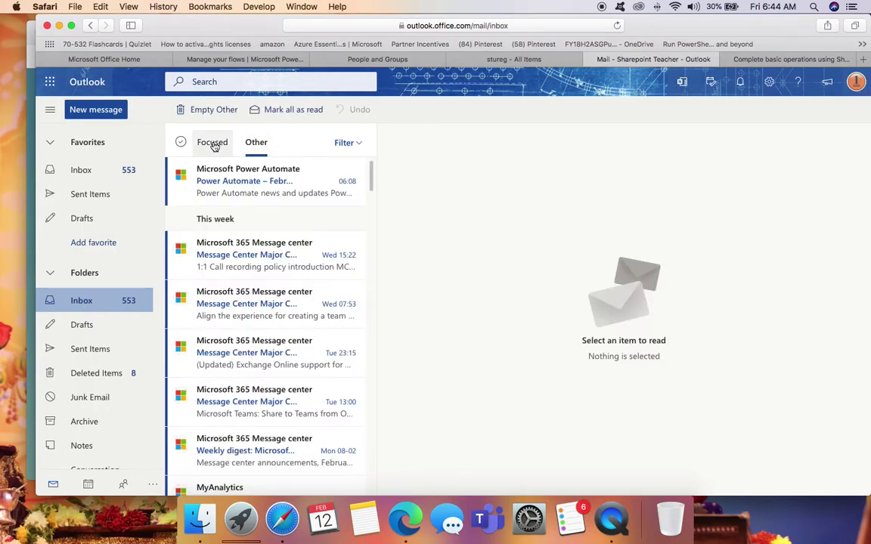
click(513, 61)
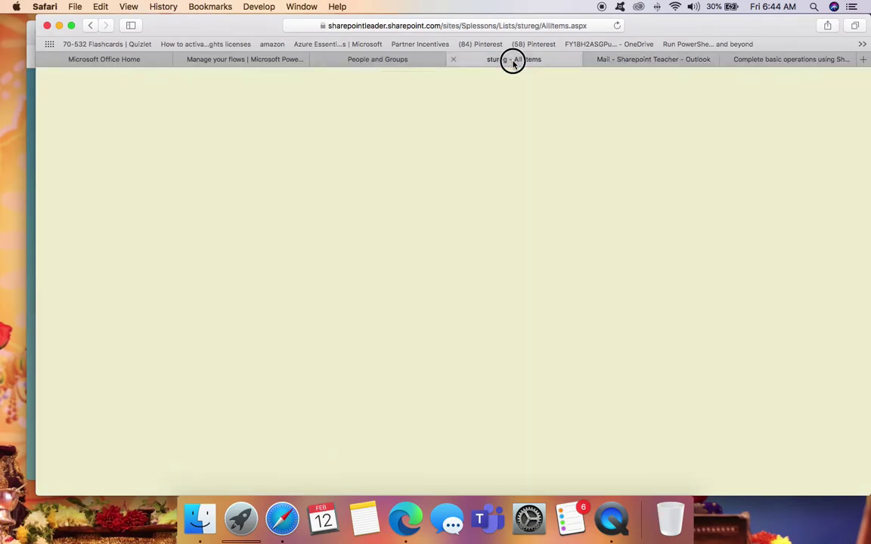
Step: Review the Emailers group's two members, then return to the flow details page
click(369, 61)
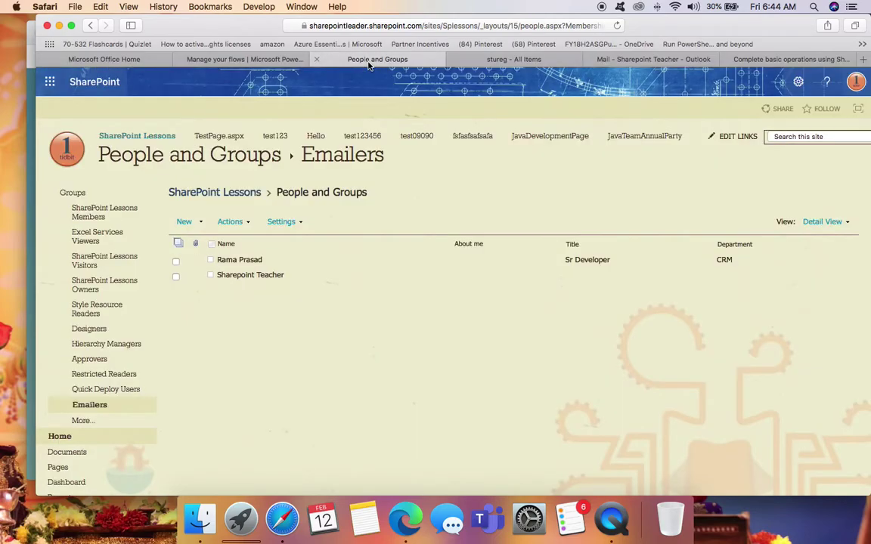
click(252, 61)
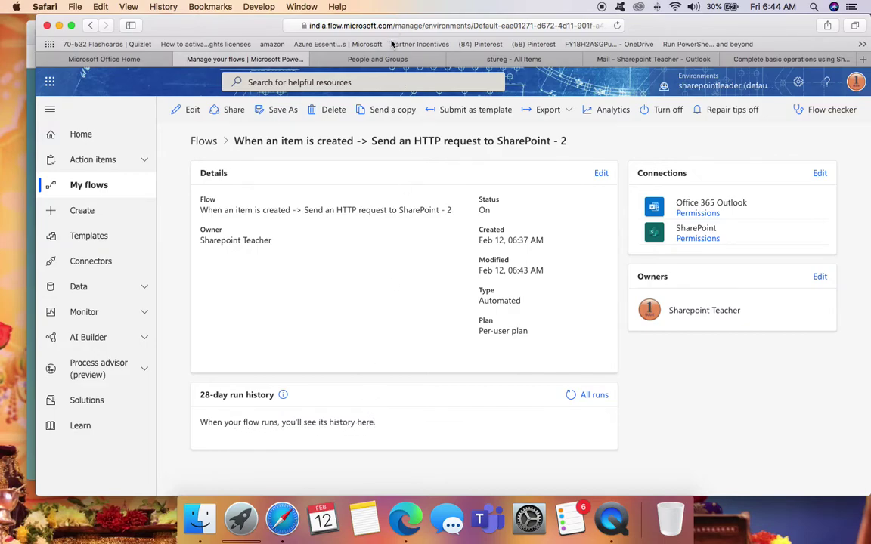
Step: Refresh the run history and open the succeeded run from Feb 12, 06:44 AM
click(619, 26)
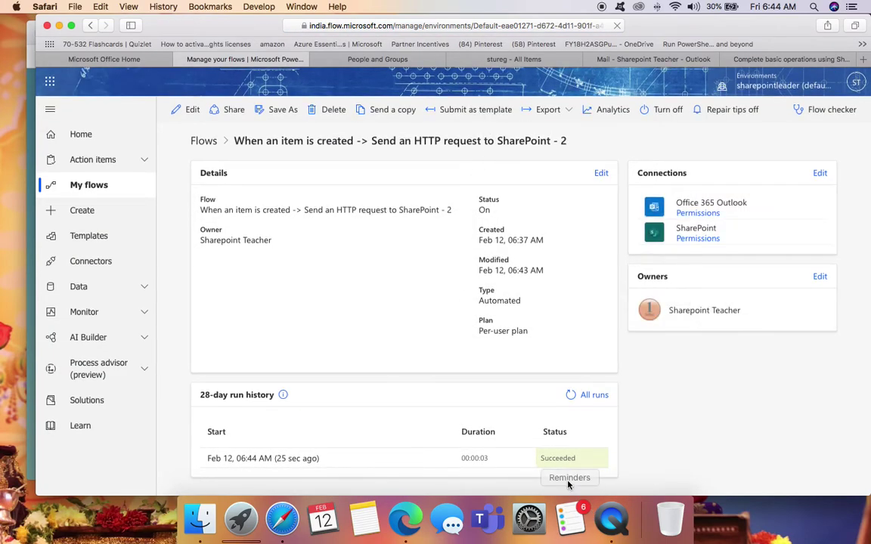
click(279, 459)
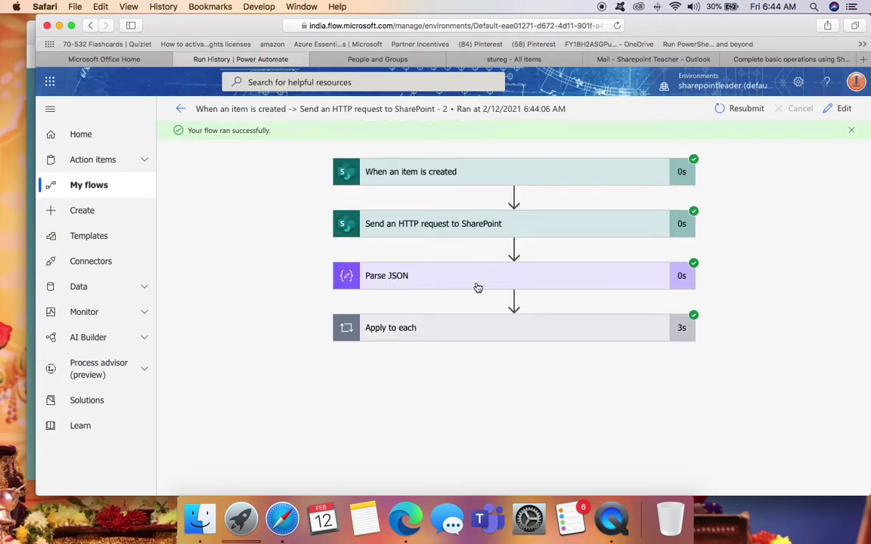
Step: Expand the trigger and Send an HTTP request to SharePoint steps to inspect their outputs
click(445, 177)
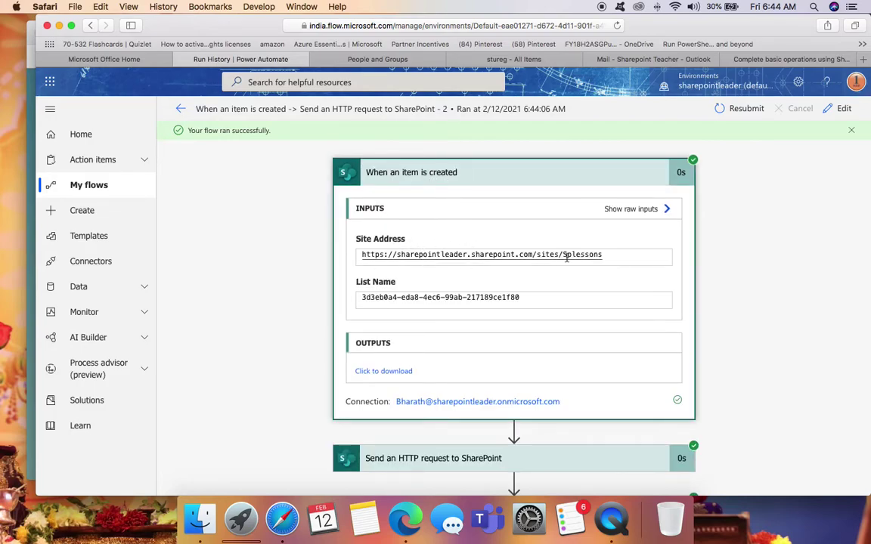
scroll(508, 300, down, 3)
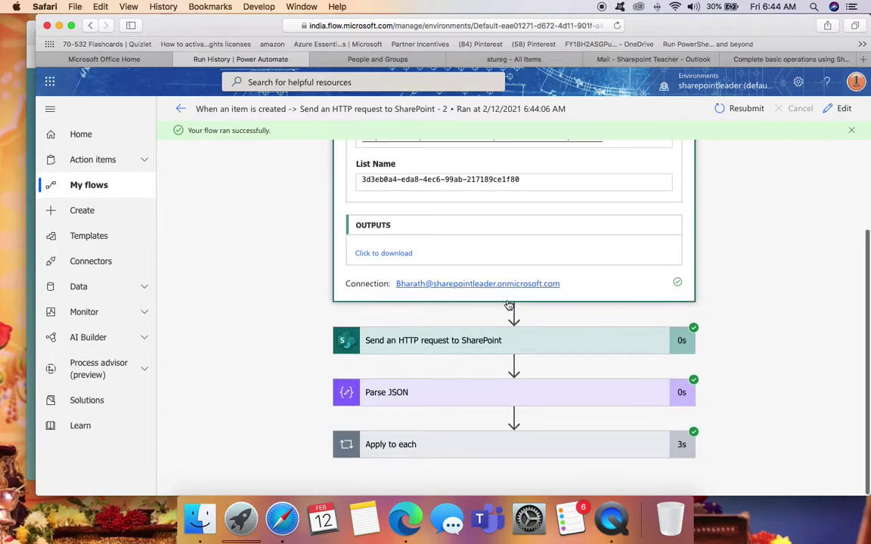
click(473, 336)
scroll(470, 255, down, 3)
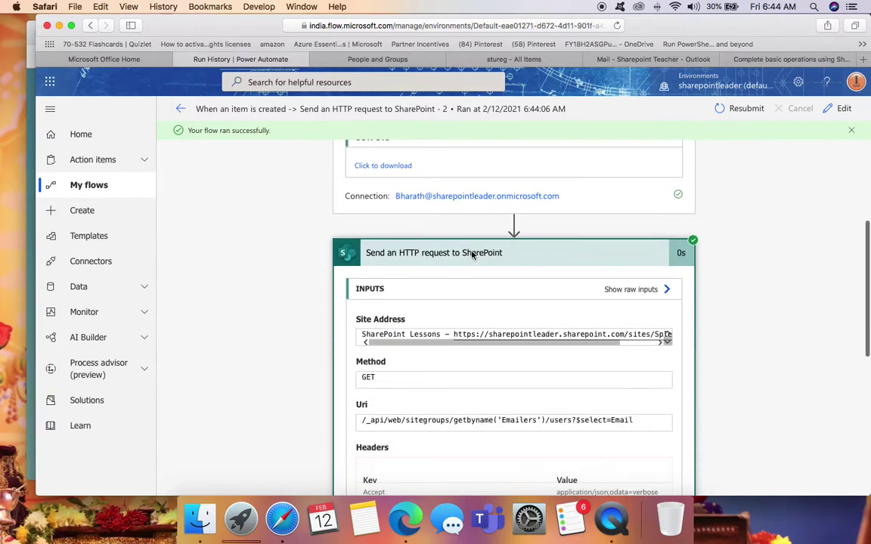
scroll(462, 344, down, 2)
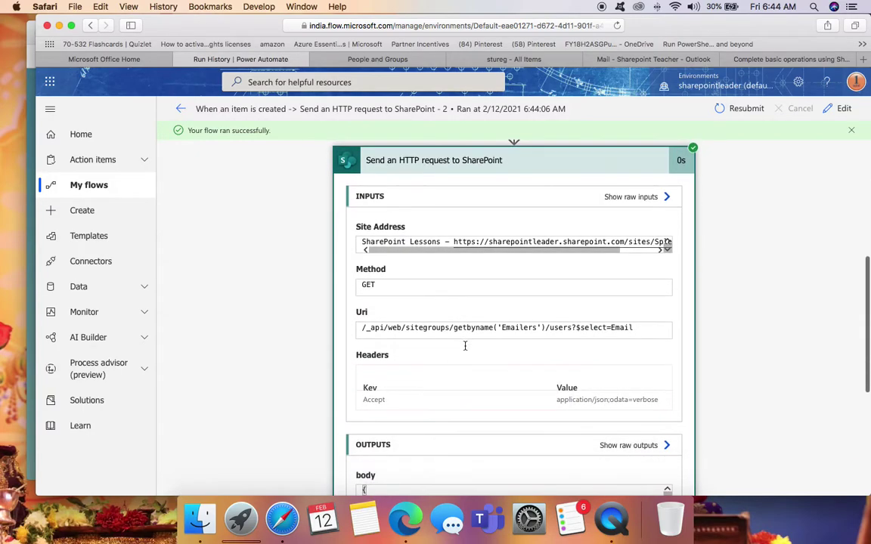
scroll(474, 366, down, 1)
scroll(510, 361, down, 3)
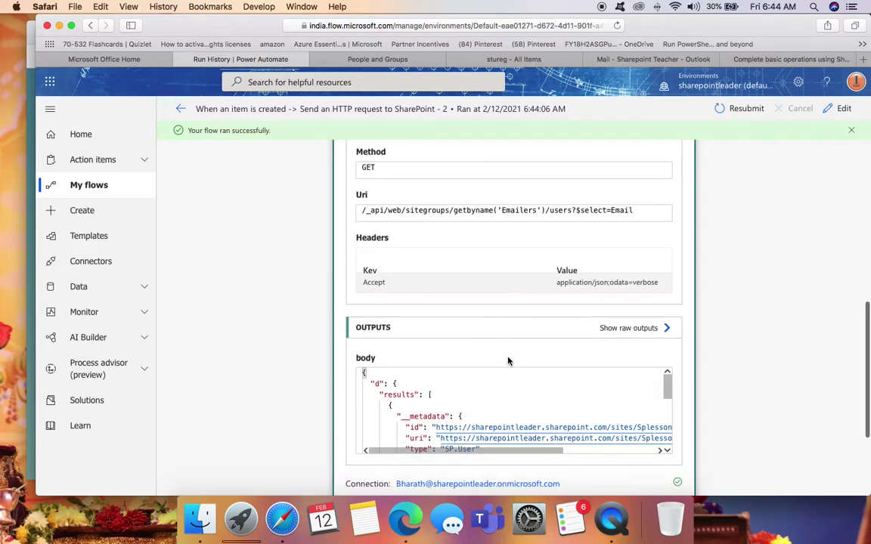
scroll(530, 360, down, 5)
scroll(754, 330, down, 4)
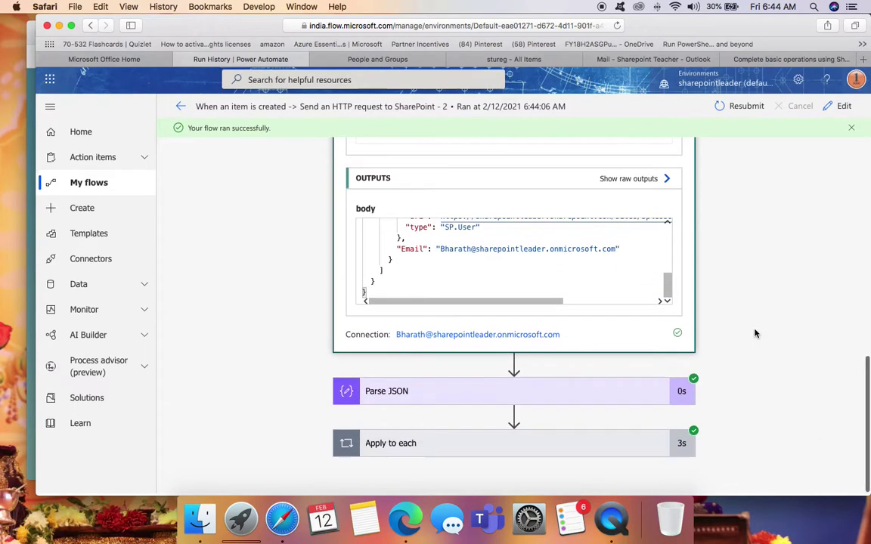
Step: Expand Parse JSON and scroll through its two SP.User results with their Email values
click(571, 388)
scroll(564, 330, down, 4)
scroll(562, 326, down, 1)
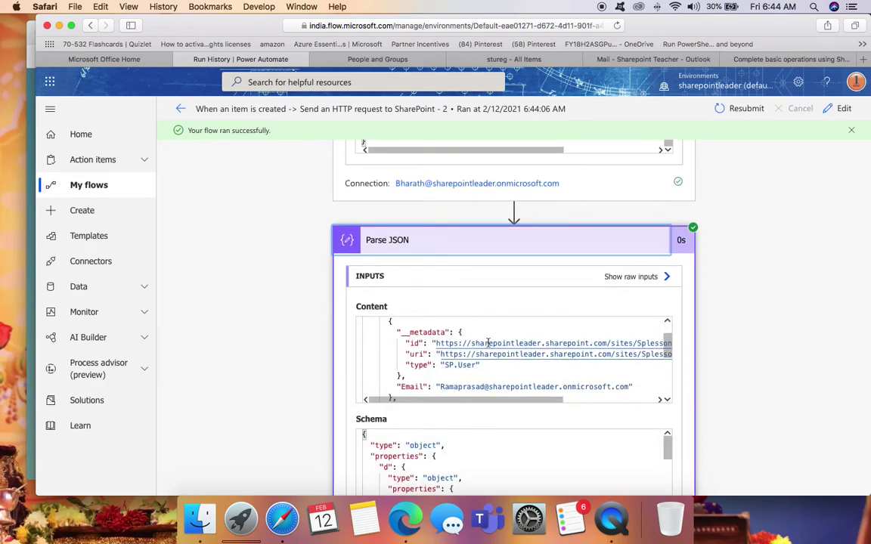
scroll(529, 341, down, 5)
scroll(493, 344, down, 4)
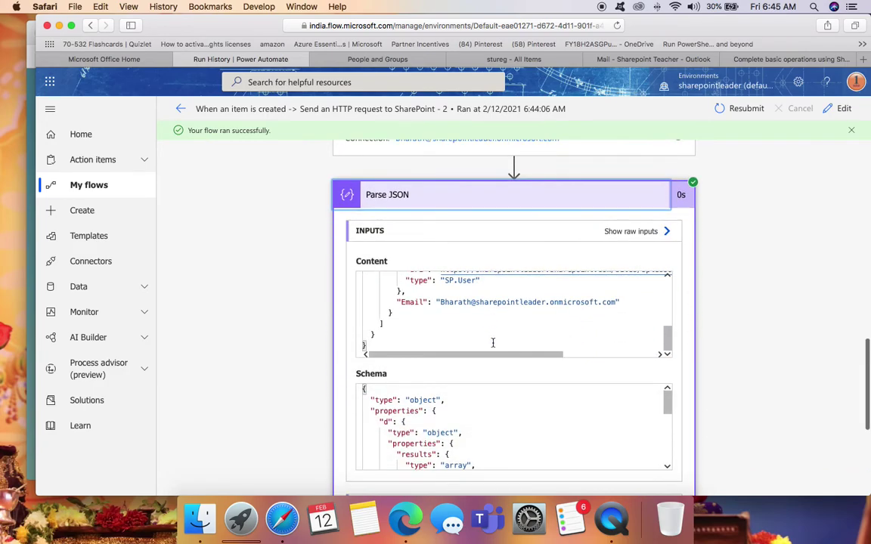
scroll(493, 344, down, 3)
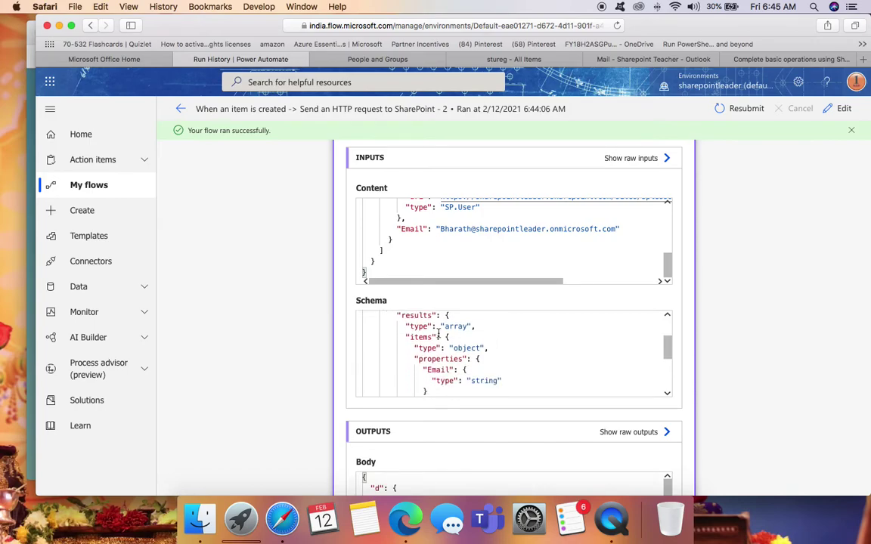
scroll(458, 342, down, 2)
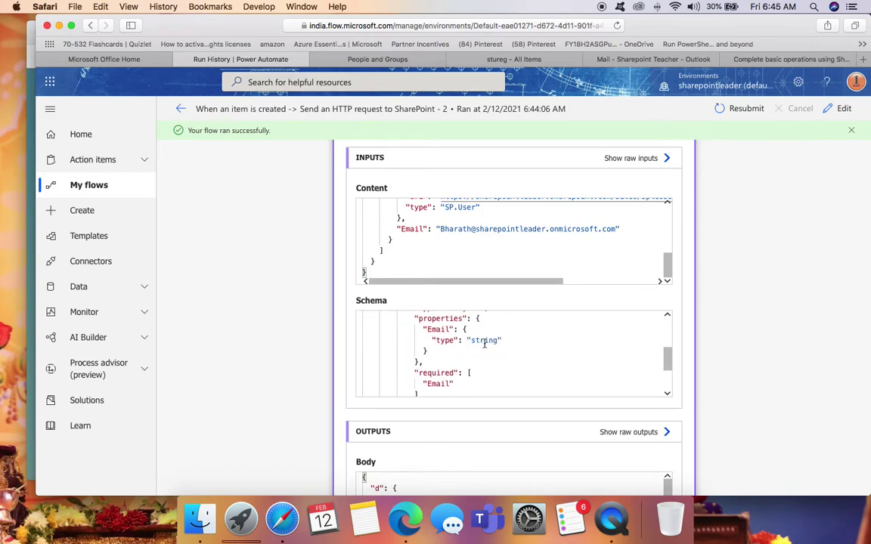
scroll(743, 323, down, 5)
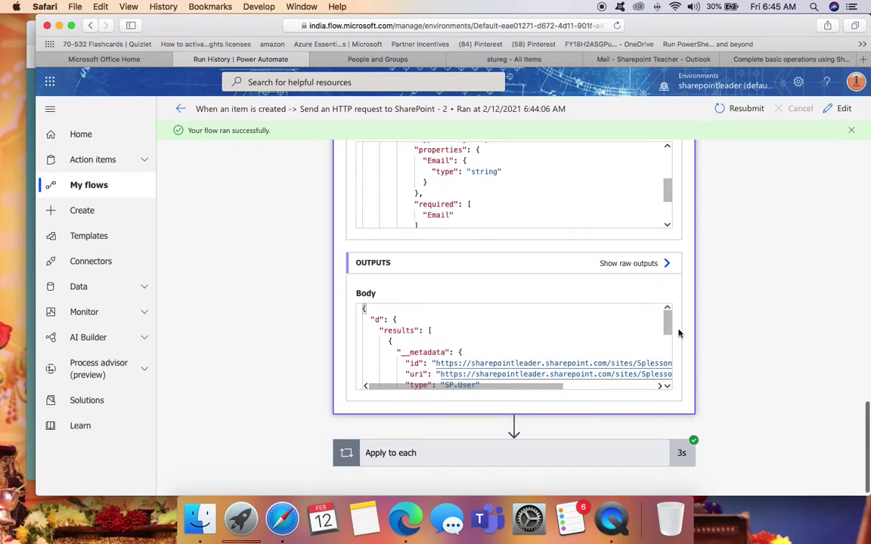
scroll(507, 341, down, 4)
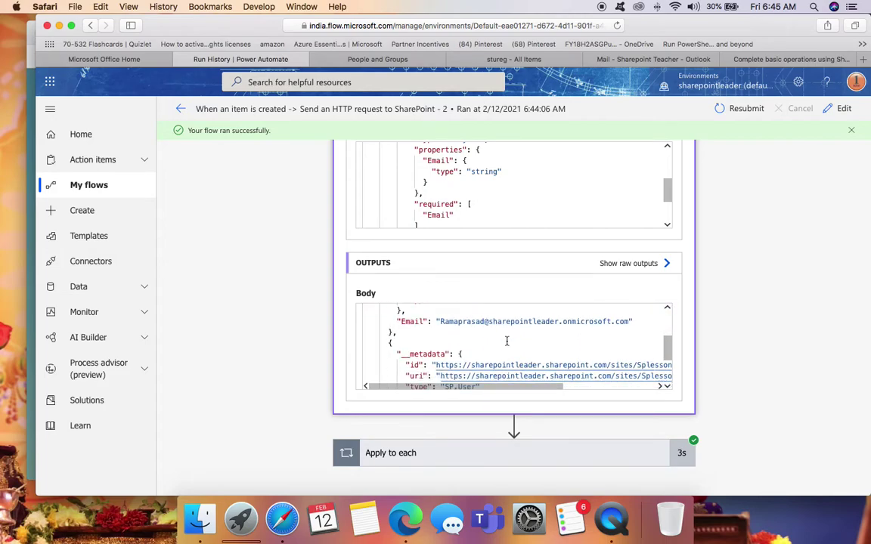
scroll(507, 341, down, 3)
scroll(474, 356, down, 5)
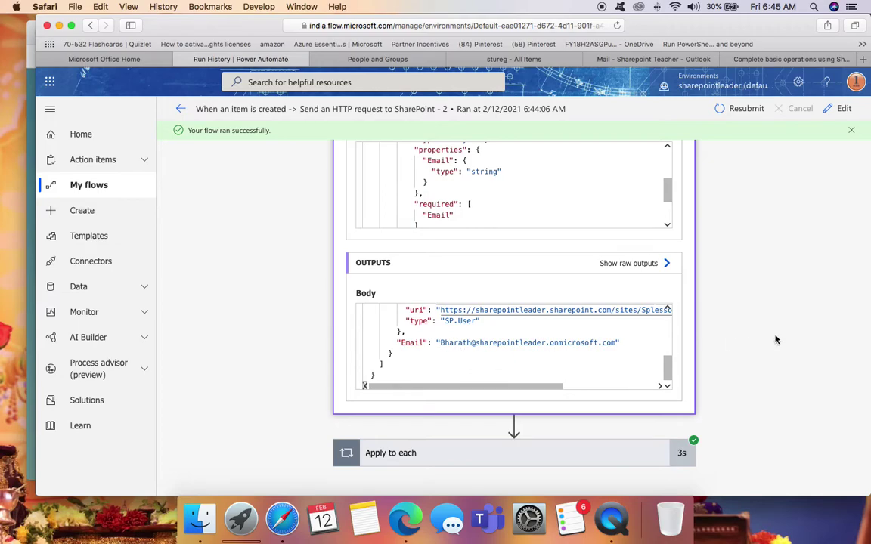
Step: Expand Apply to each and Send an email (V2), then step to iteration 2 of 2
click(554, 450)
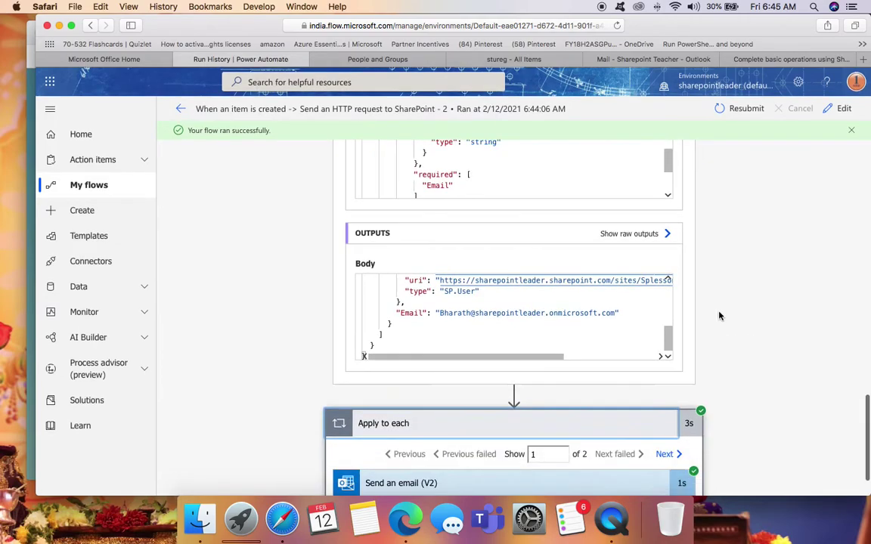
scroll(720, 316, down, 2)
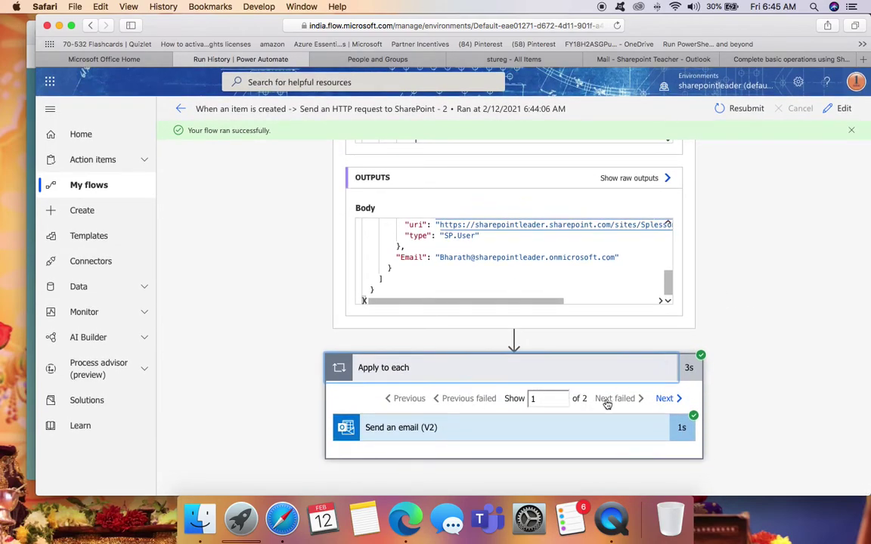
click(551, 421)
scroll(569, 360, down, 3)
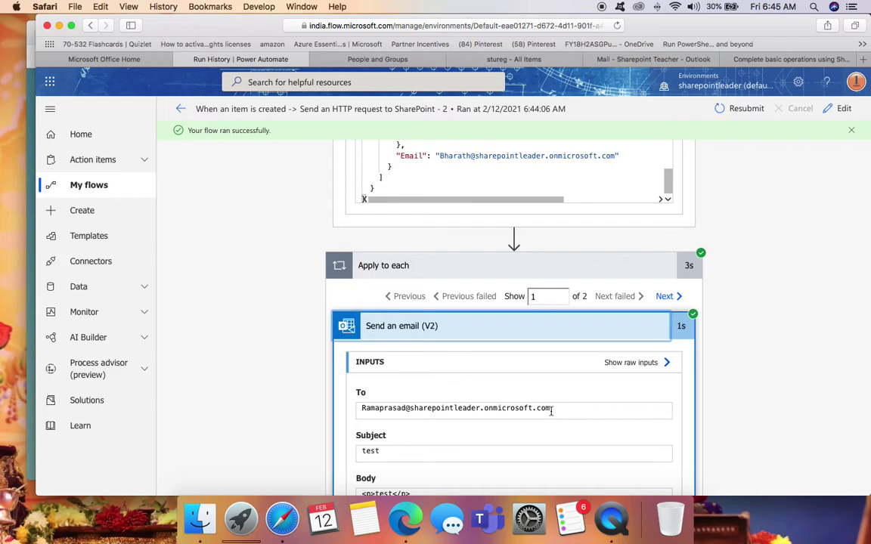
click(667, 296)
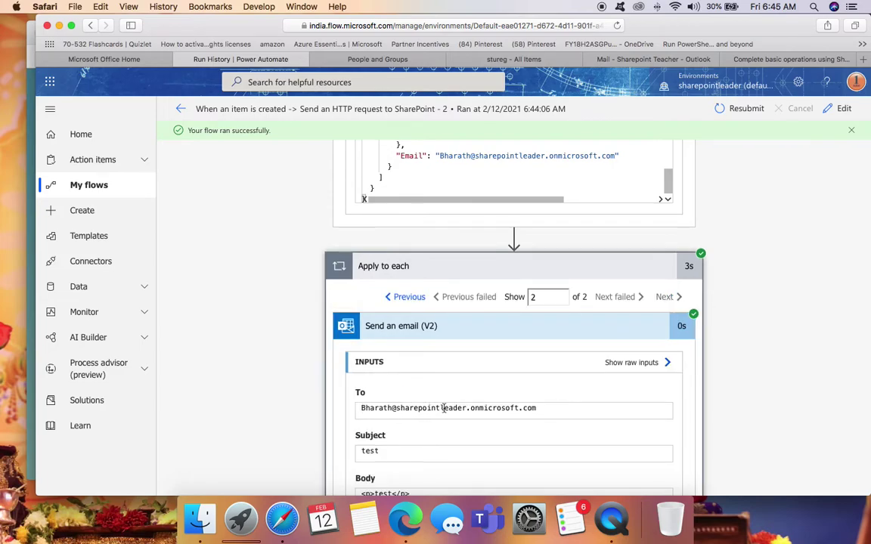
scroll(776, 381, down, 3)
scroll(775, 381, up, 2)
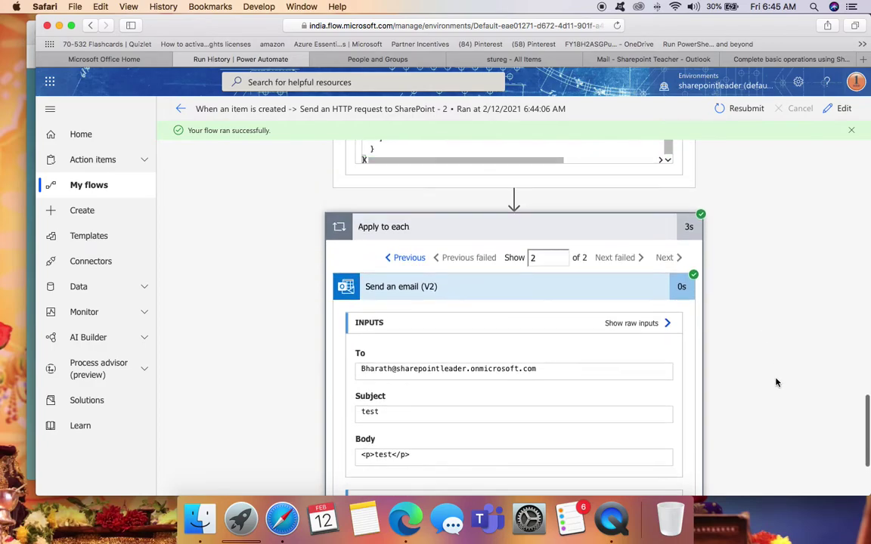
Step: Open Outlook from Office home to confirm the 06:44 'test' emails, then uncover the Edge window
click(139, 59)
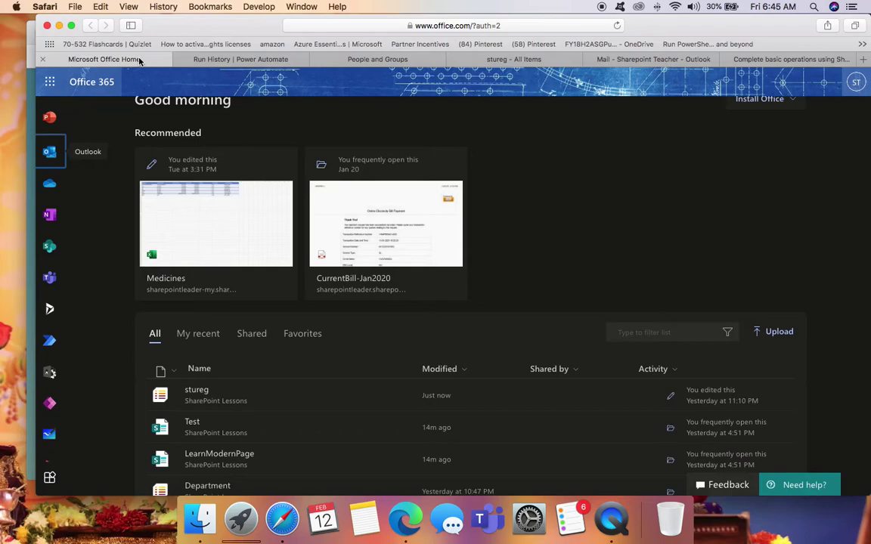
click(49, 151)
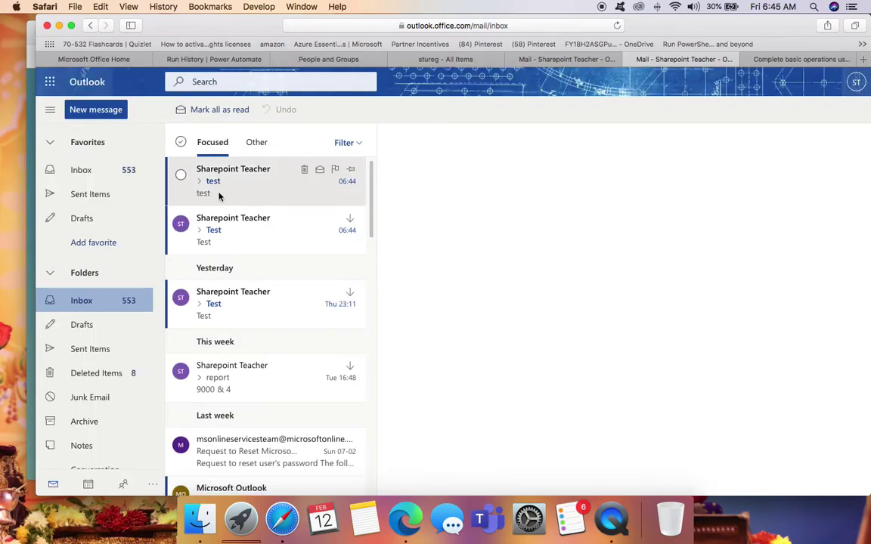
drag(192, 26, 192, 119)
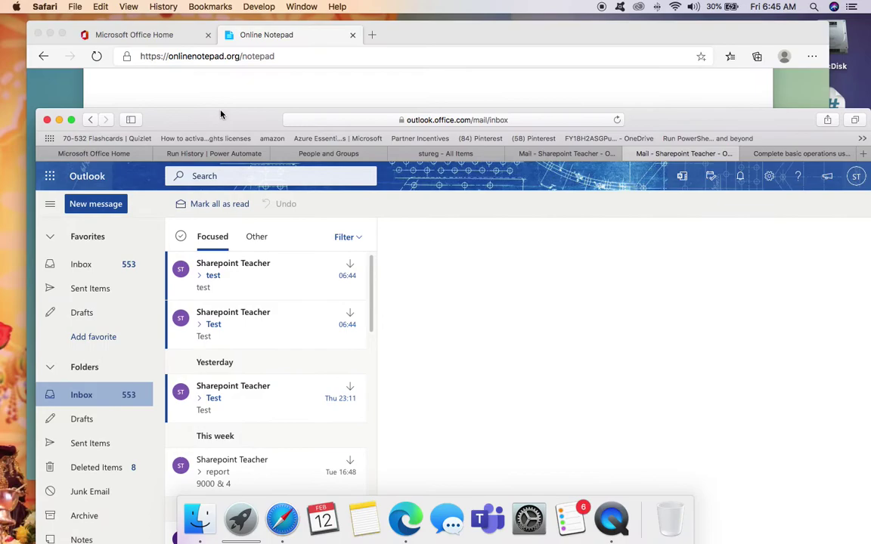
Step: Sign out of the current Office account in Edge and choose a different account
click(163, 35)
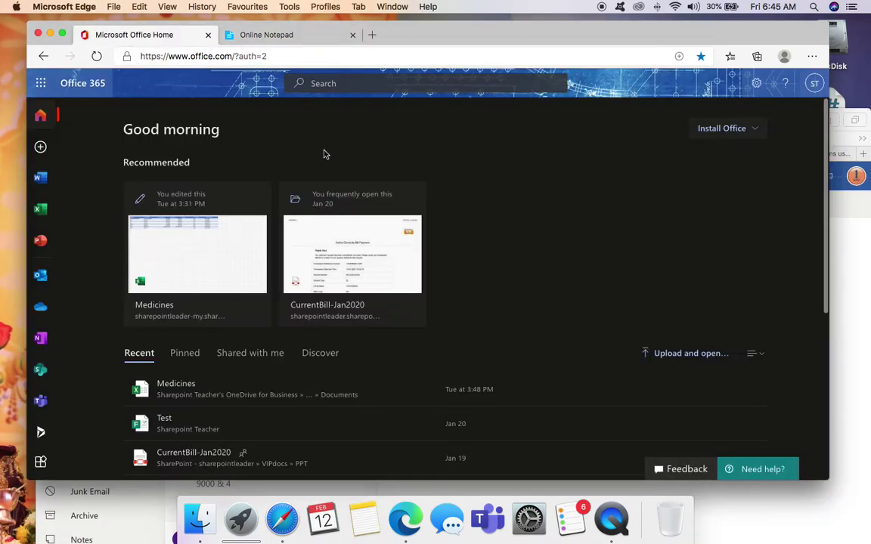
click(815, 85)
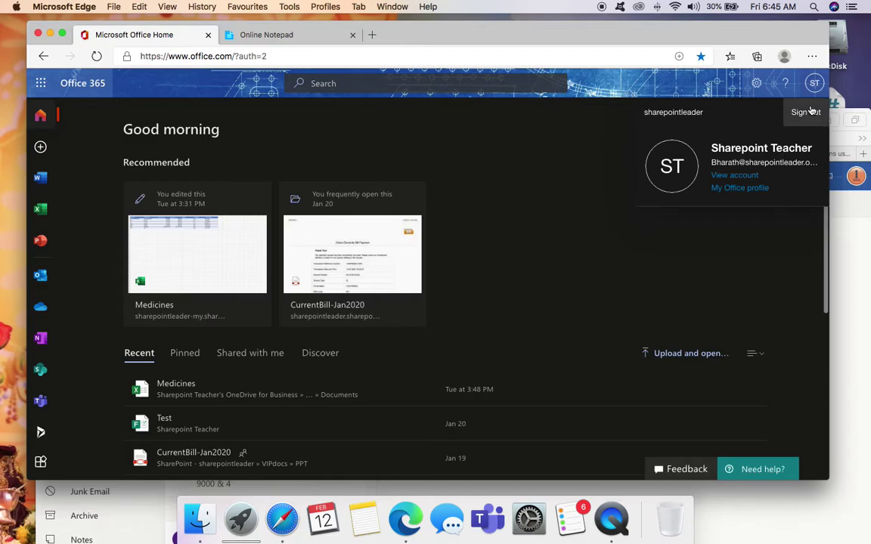
click(807, 112)
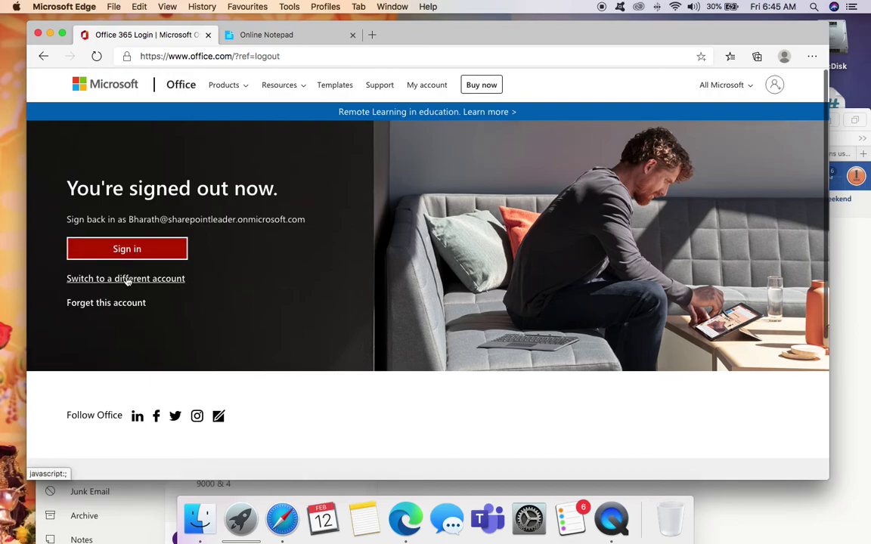
click(126, 278)
Step: Sign in as the other group member with their email address and password
click(205, 217)
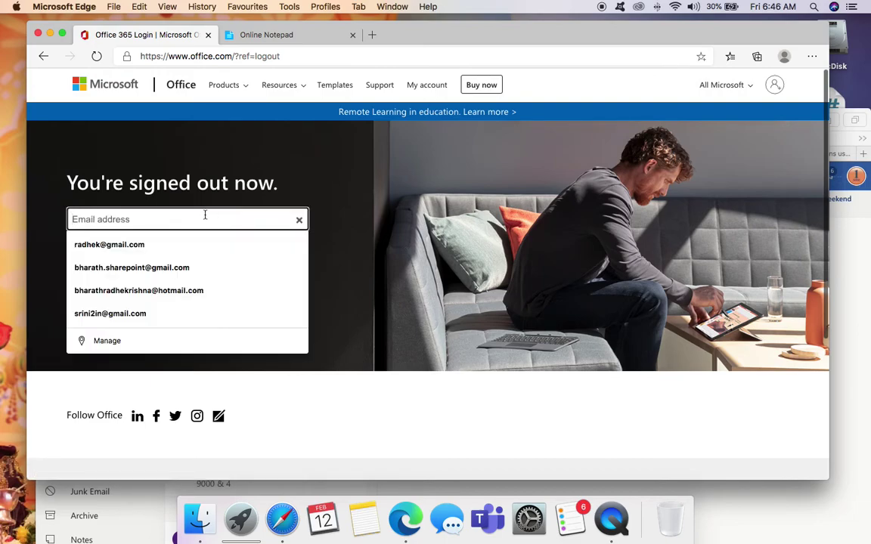
text(bh)
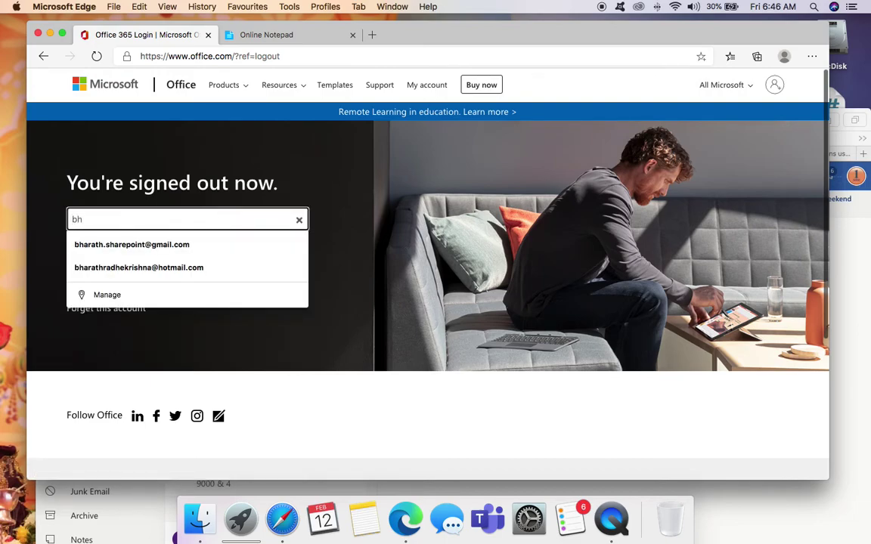
key(BackSpace)
key(BackSpace)
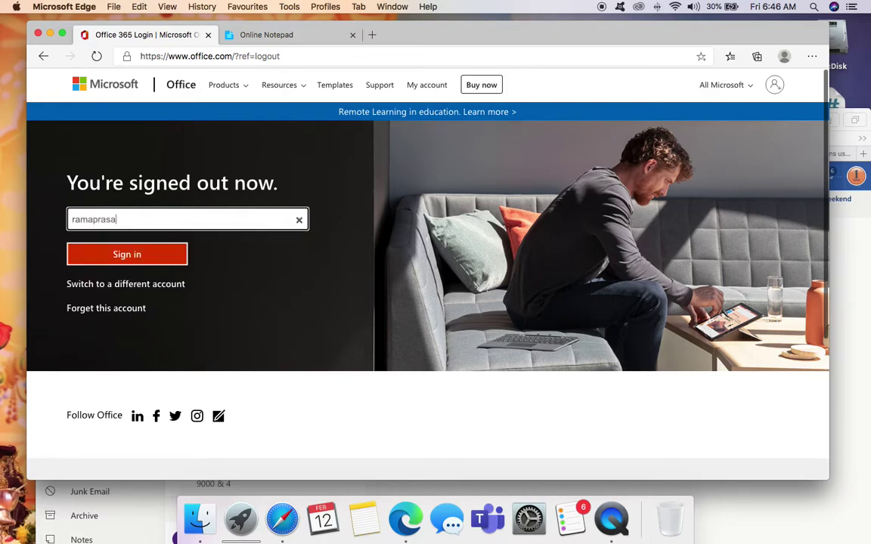
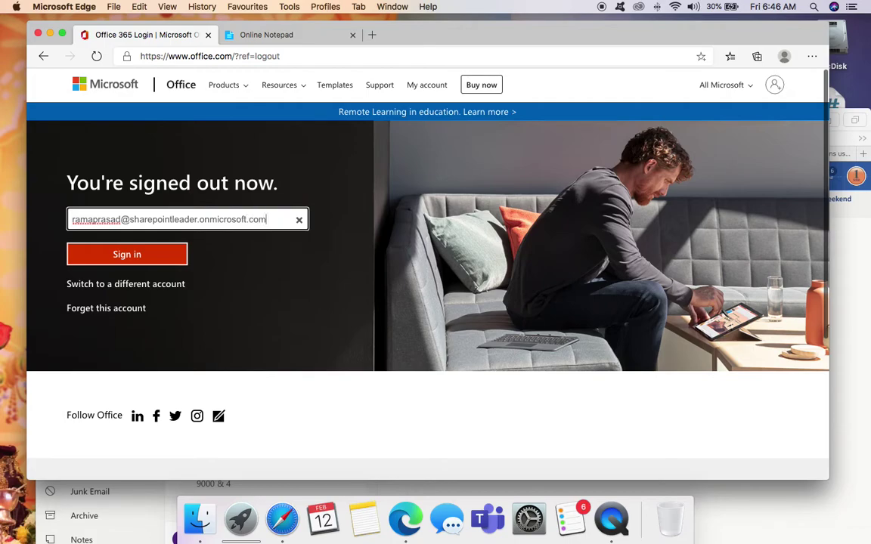
click(136, 254)
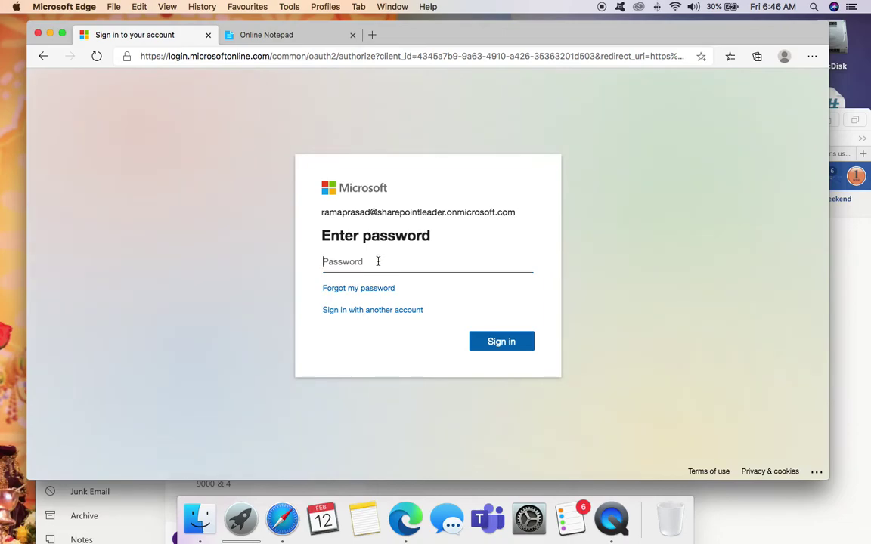
text(*)
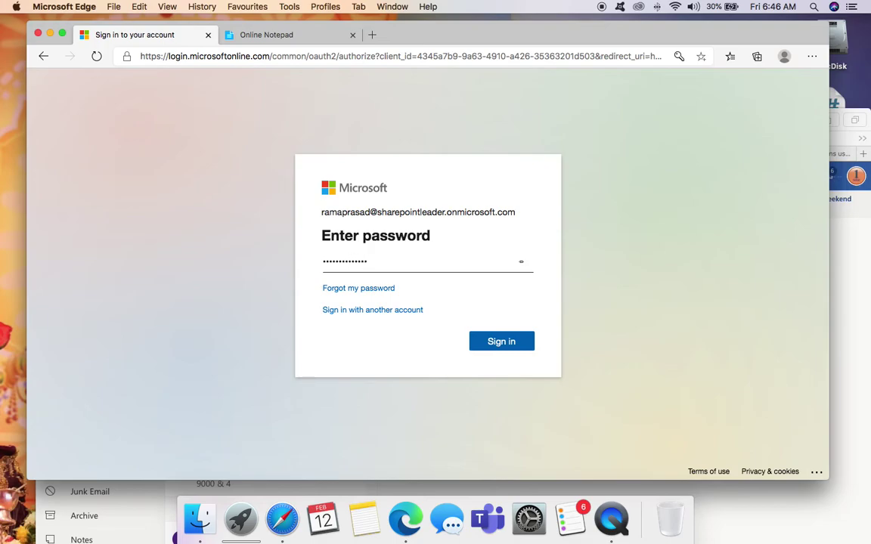
click(511, 345)
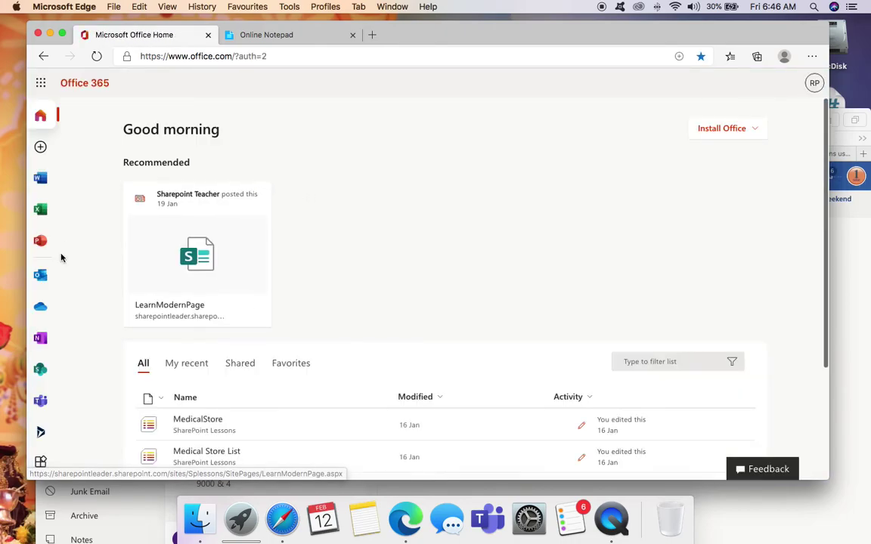
Step: Check the second member's Outlook inbox for the 06:44 test email, then bring the first account's window back to the front
click(43, 276)
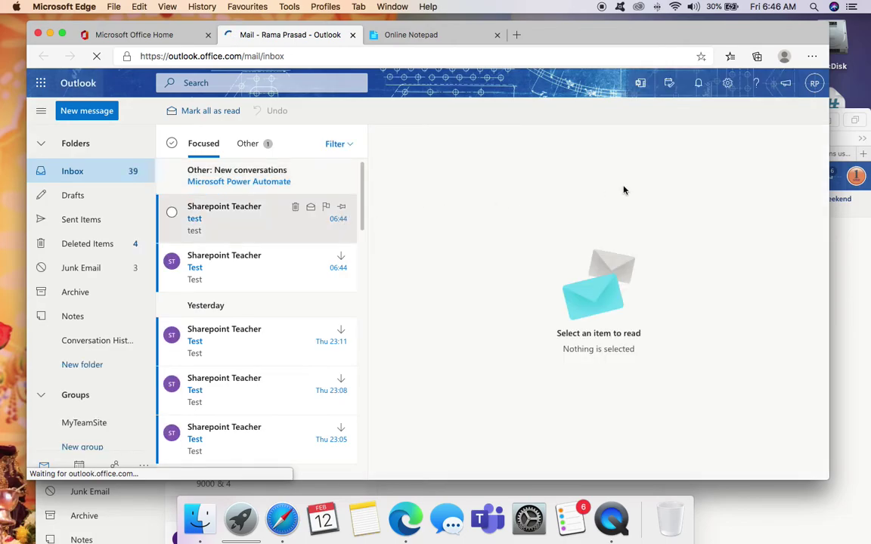
click(850, 272)
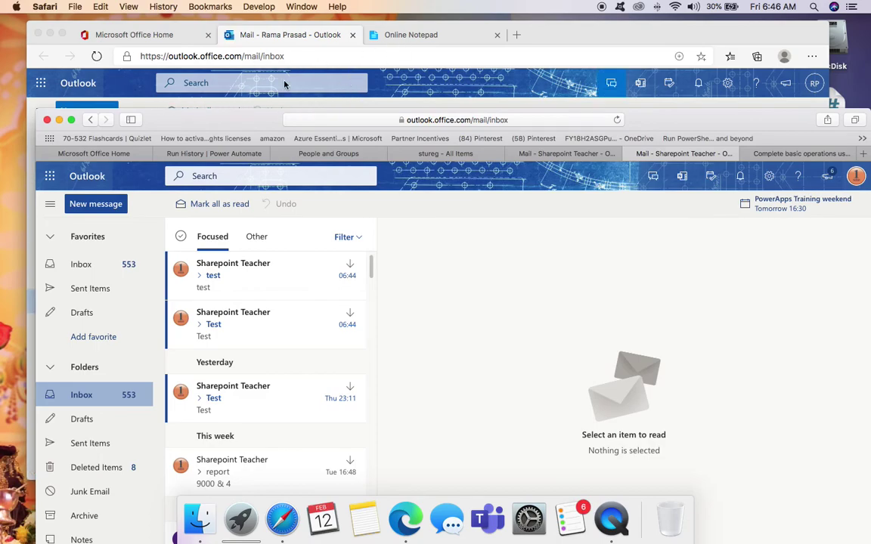
drag(745, 115, 695, 52)
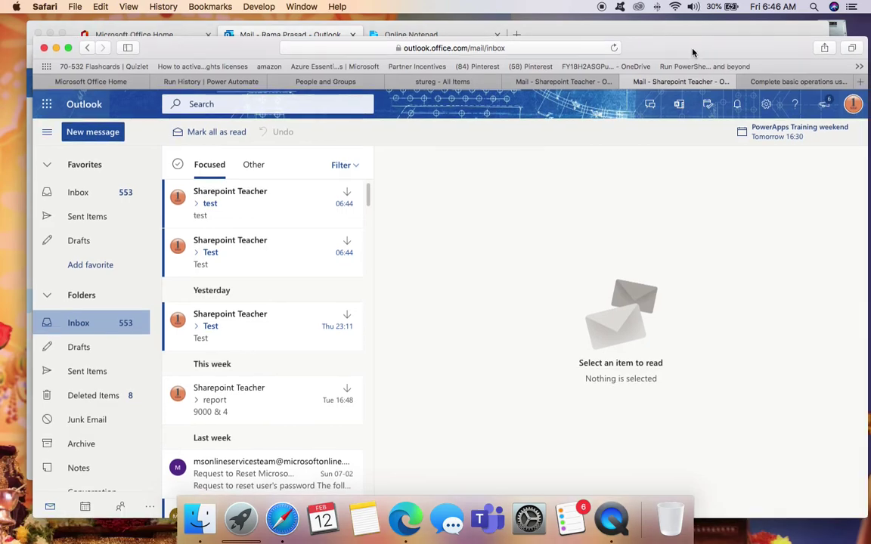
Step: Glance over the mail tab, the stureg list and the Emailers group's members
click(558, 82)
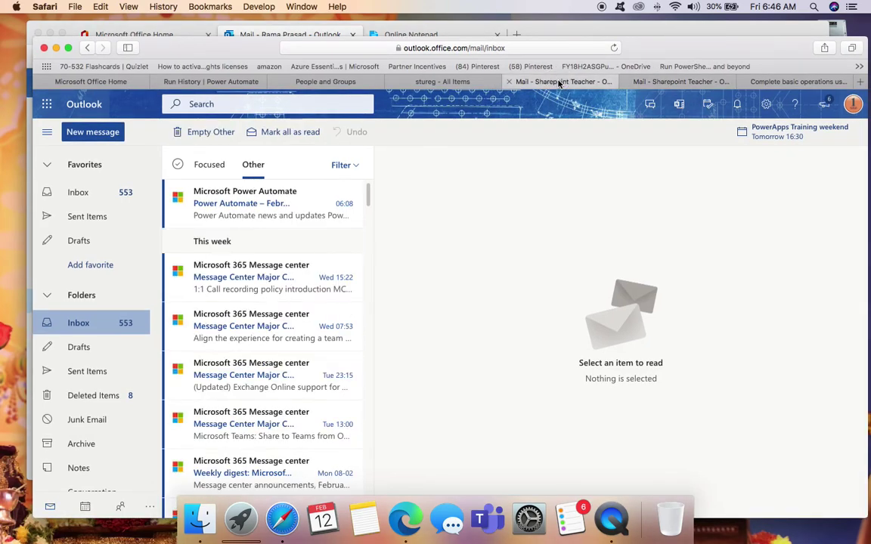
click(476, 84)
click(323, 84)
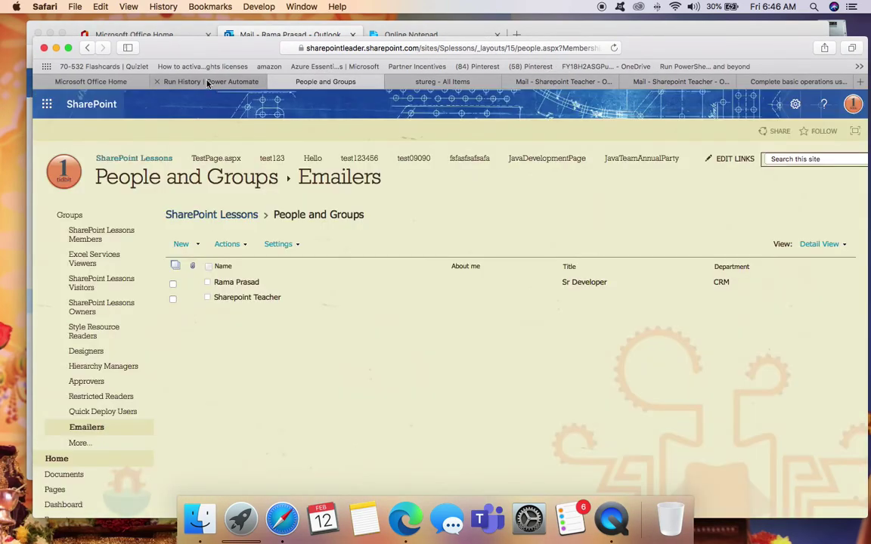
Step: Return to the successful flow run and scroll to the HTTP request fetching Emailers user emails
click(206, 84)
scroll(428, 264, down, 5)
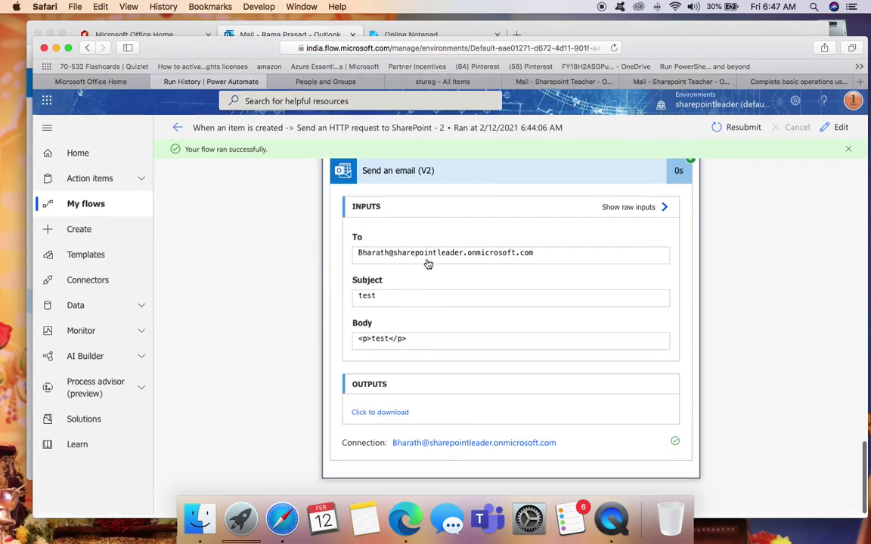
scroll(428, 264, up, 6)
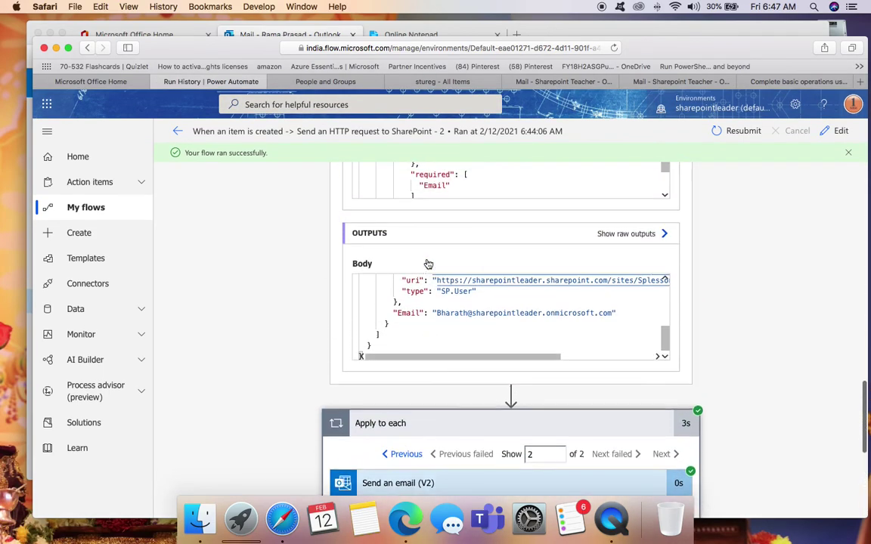
scroll(427, 260, up, 6)
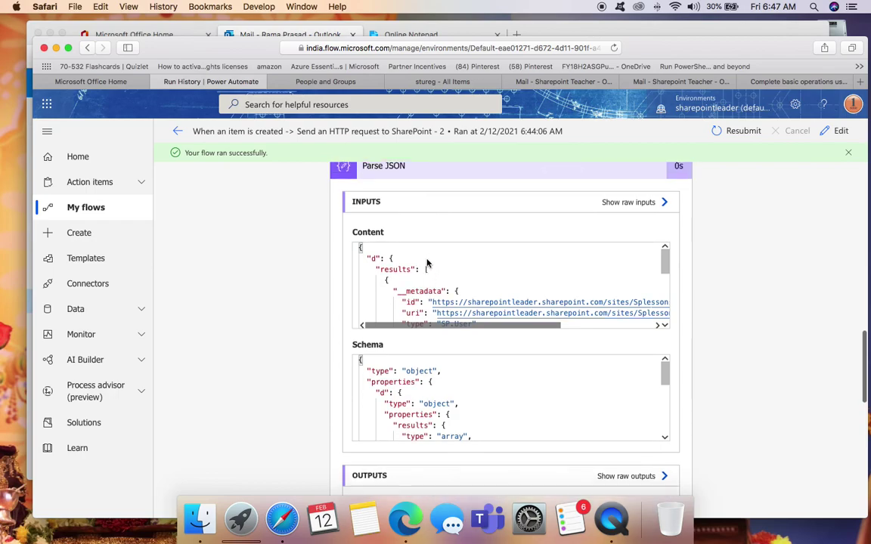
scroll(428, 262, up, 6)
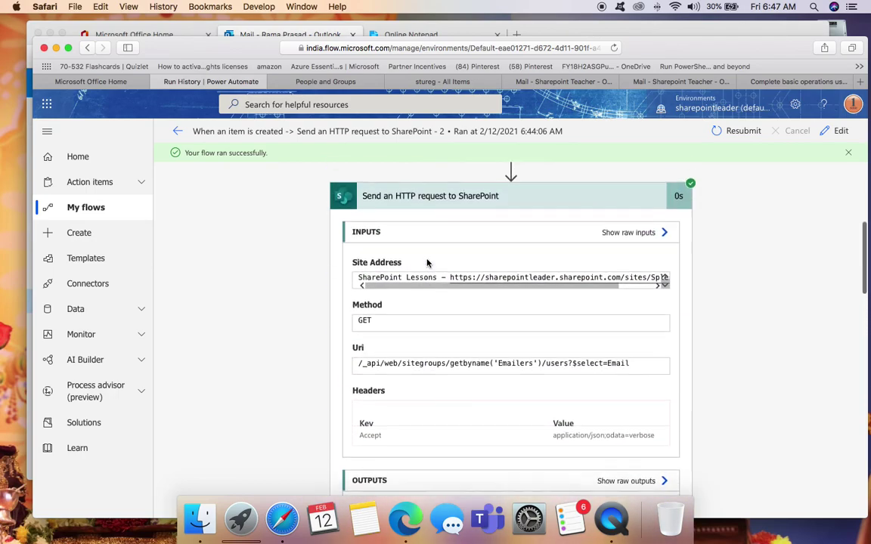